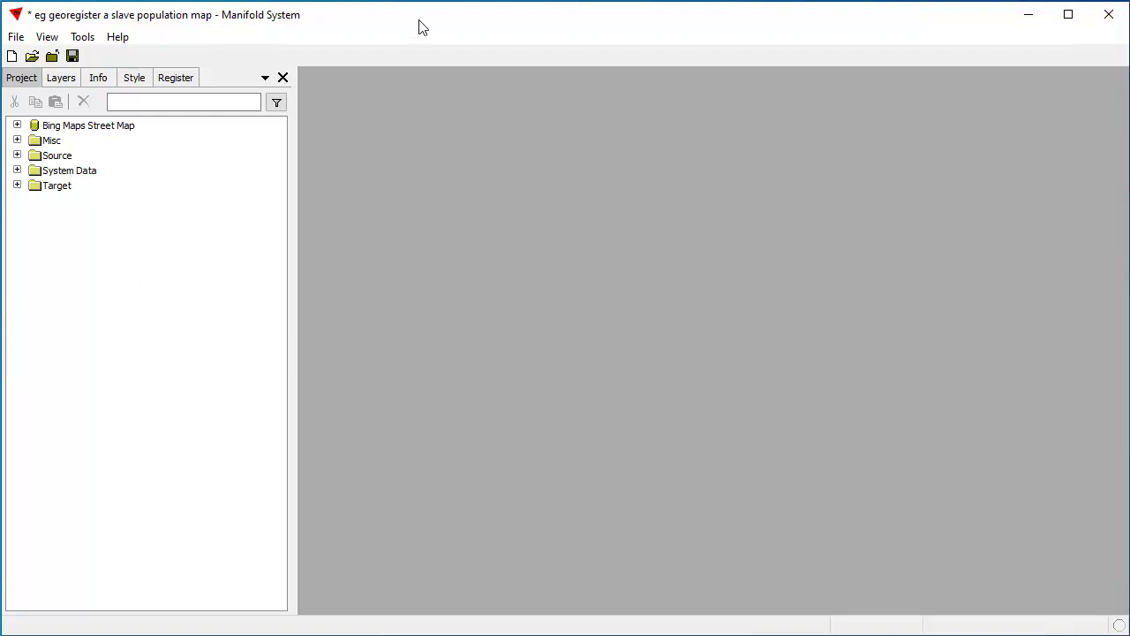
# Expand the Target and Source folders in the project and open the Source Map
pyautogui.click(17, 186)
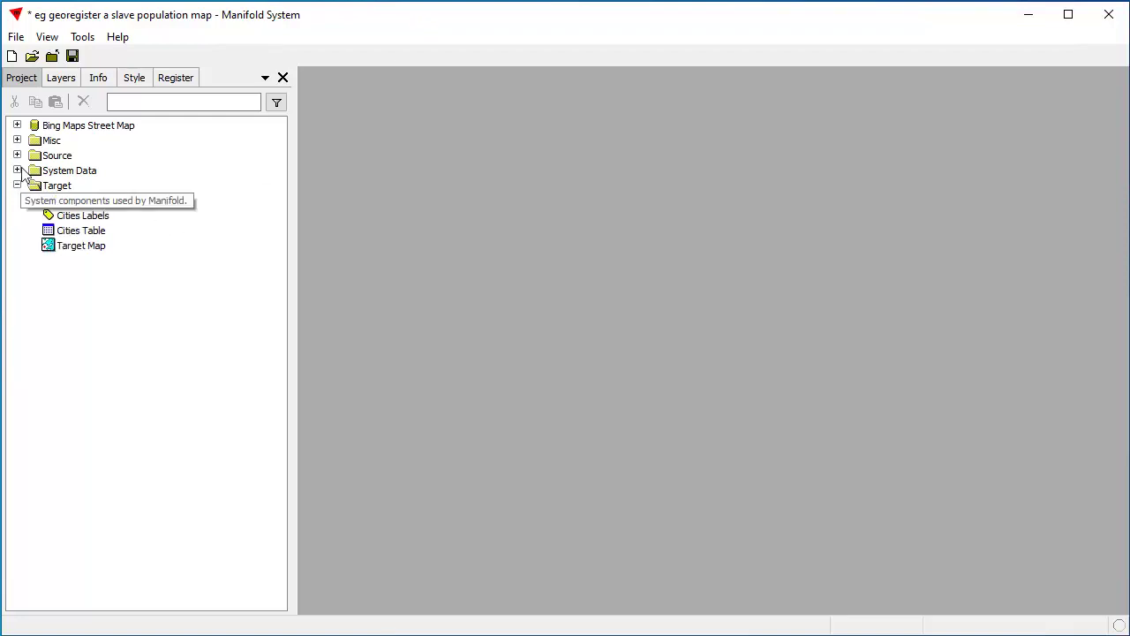
pyautogui.click(17, 156)
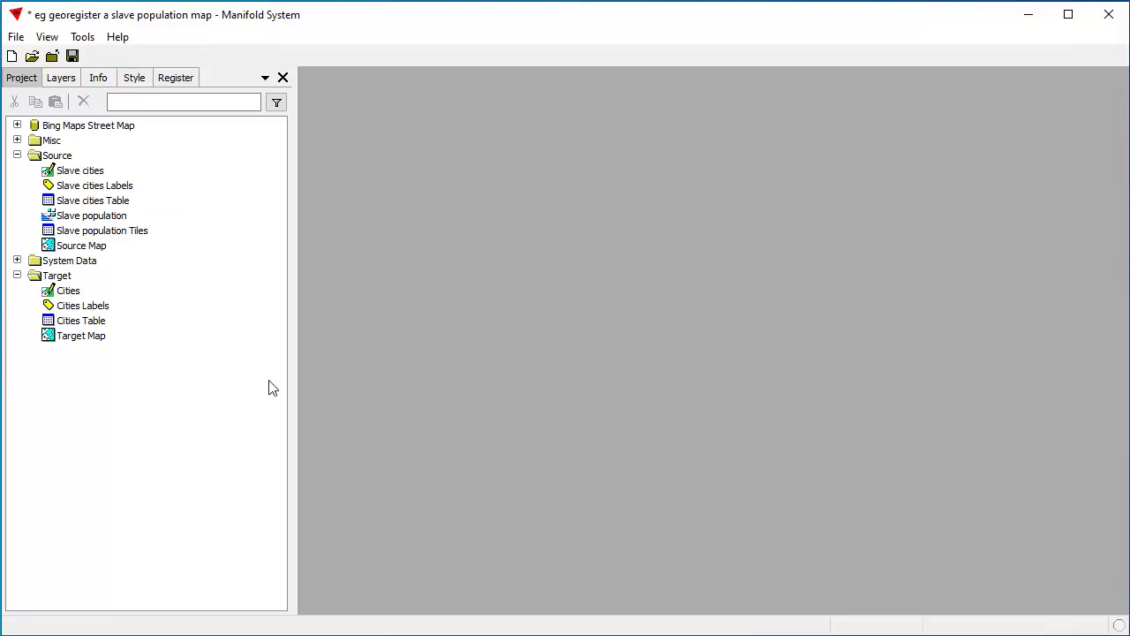
pyautogui.doubleClick(95, 250)
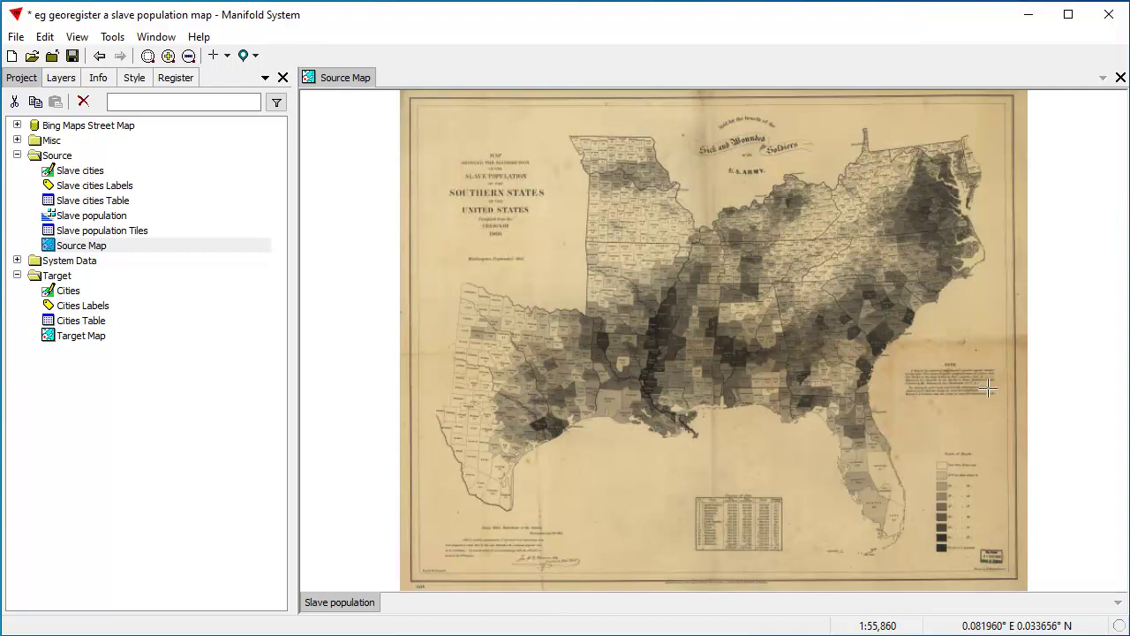
# Examine the scanned map's title block and its Atlantic coast counties around Charleston and Savannah
pyautogui.moveTo(436, 150); pyautogui.dragTo(596, 261)
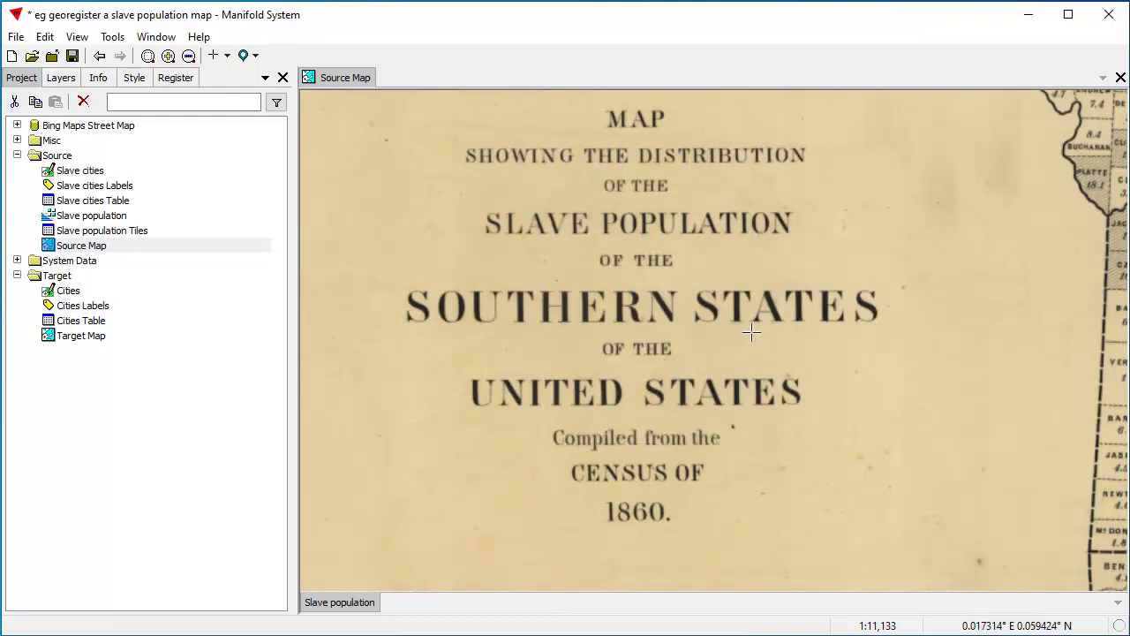
pyautogui.click(100, 56)
pyautogui.moveTo(817, 274); pyautogui.dragTo(930, 369)
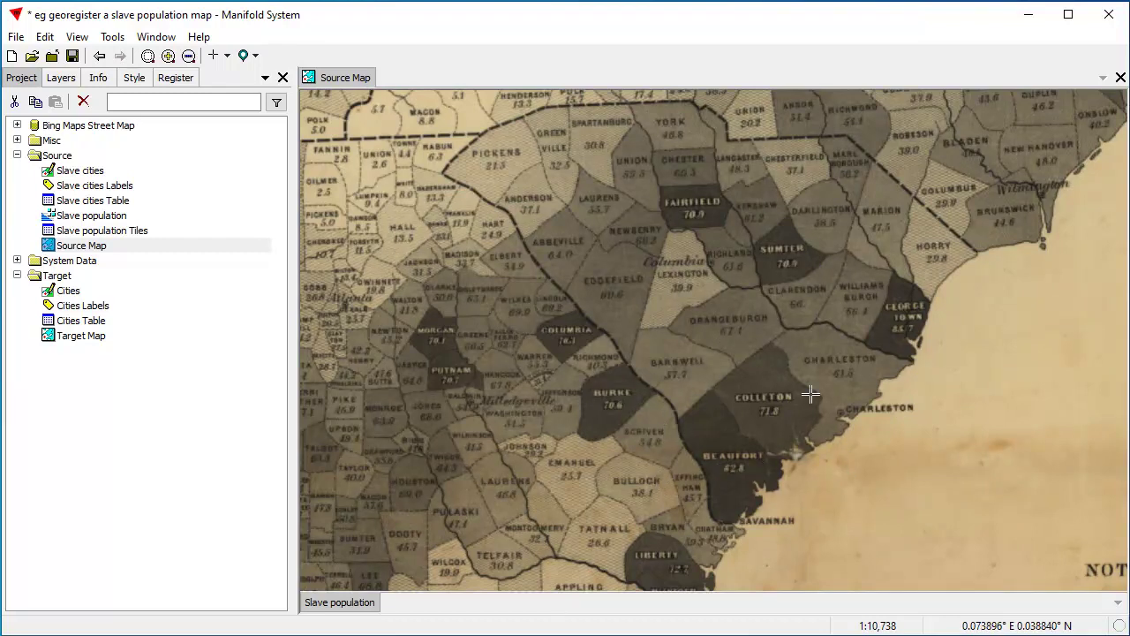
pyautogui.moveTo(773, 410); pyautogui.dragTo(759, 210)
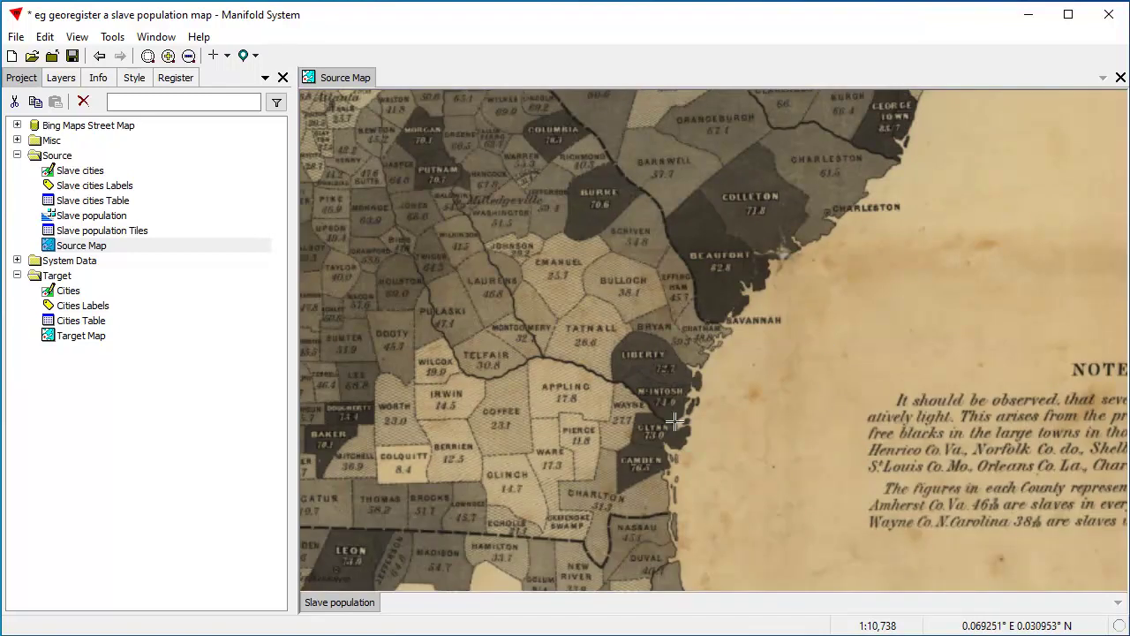
pyautogui.moveTo(660, 160); pyautogui.dragTo(895, 363)
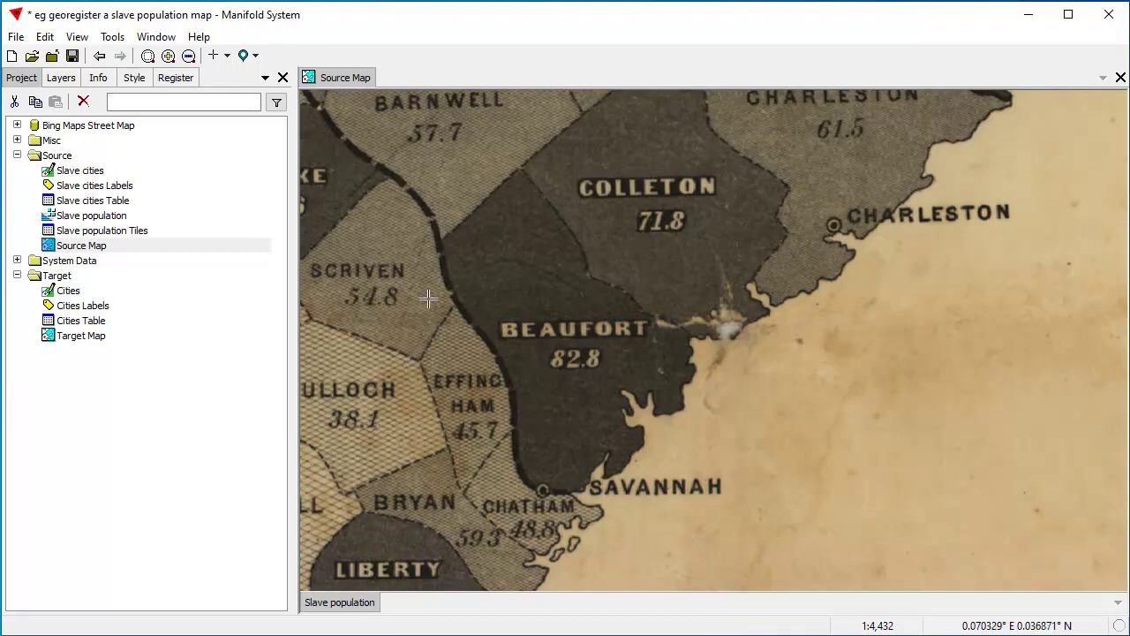
pyautogui.click(99, 56)
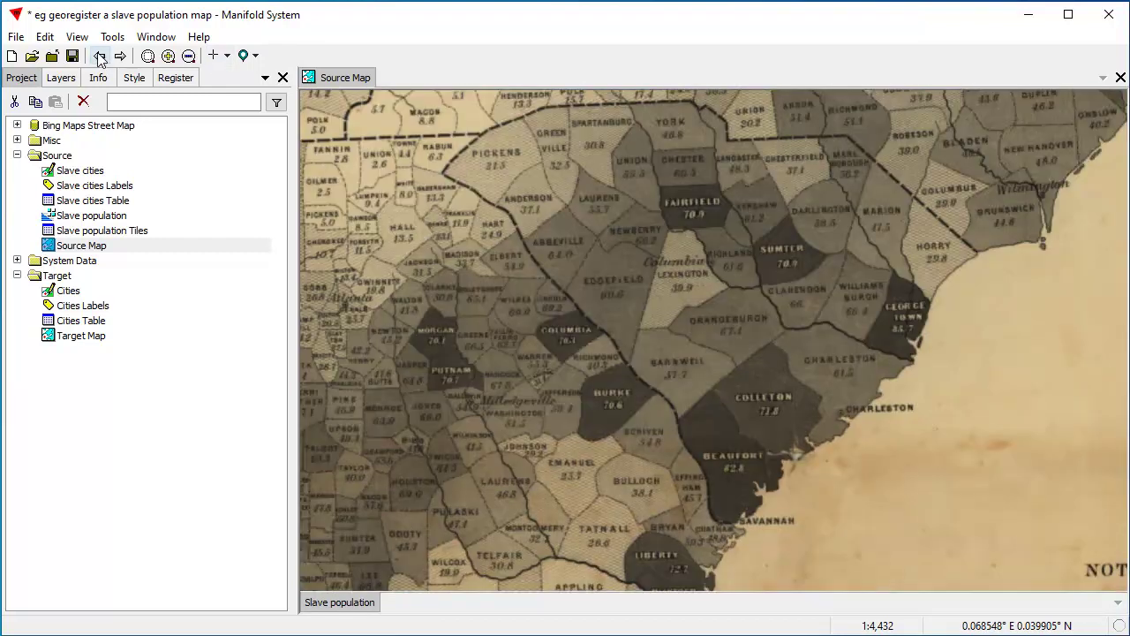
pyautogui.click(100, 58)
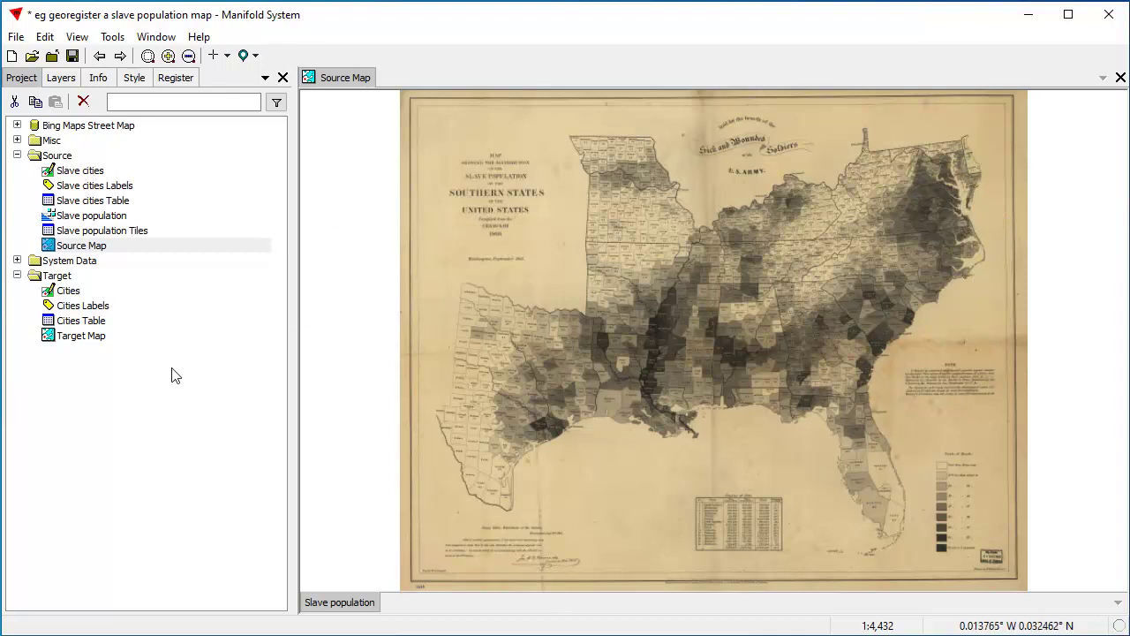
# View the Target Map, compare it with the Charleston and Savannah coast on the Source Map, and close the Target Map
pyautogui.doubleClick(87, 345)
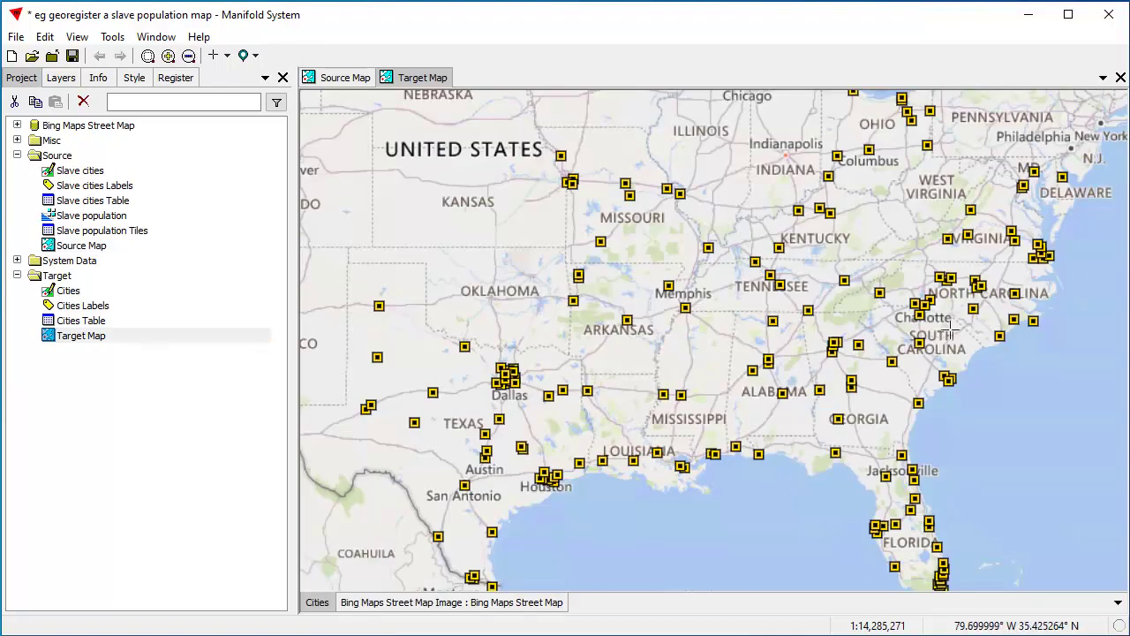
pyautogui.click(348, 78)
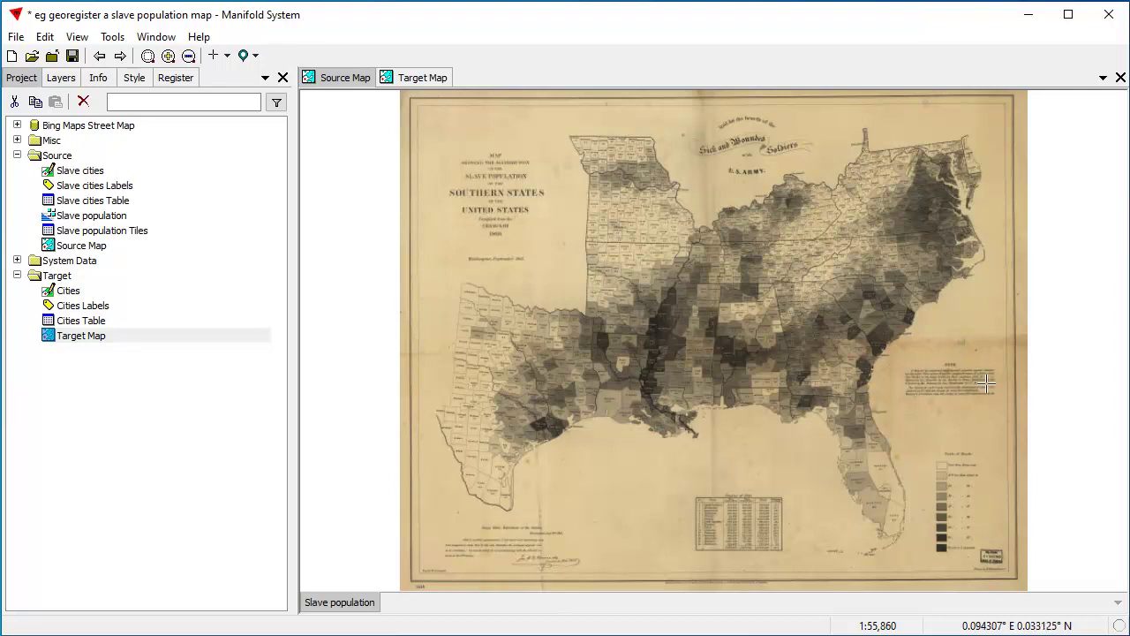
pyautogui.moveTo(835, 299); pyautogui.dragTo(944, 372)
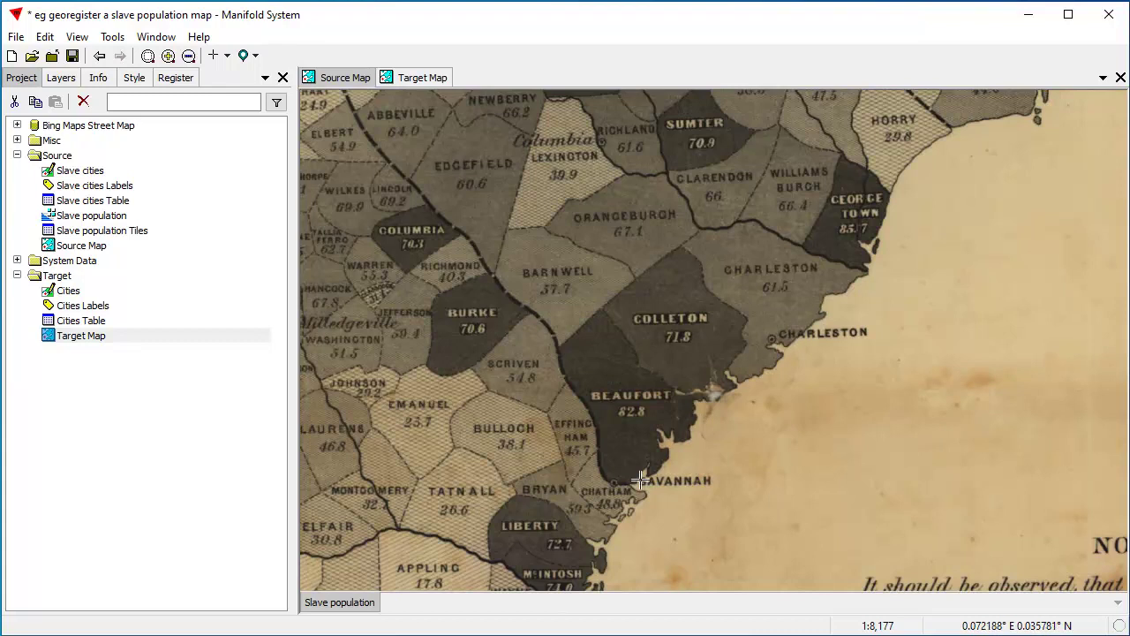
pyautogui.moveTo(651, 379); pyautogui.dragTo(746, 201)
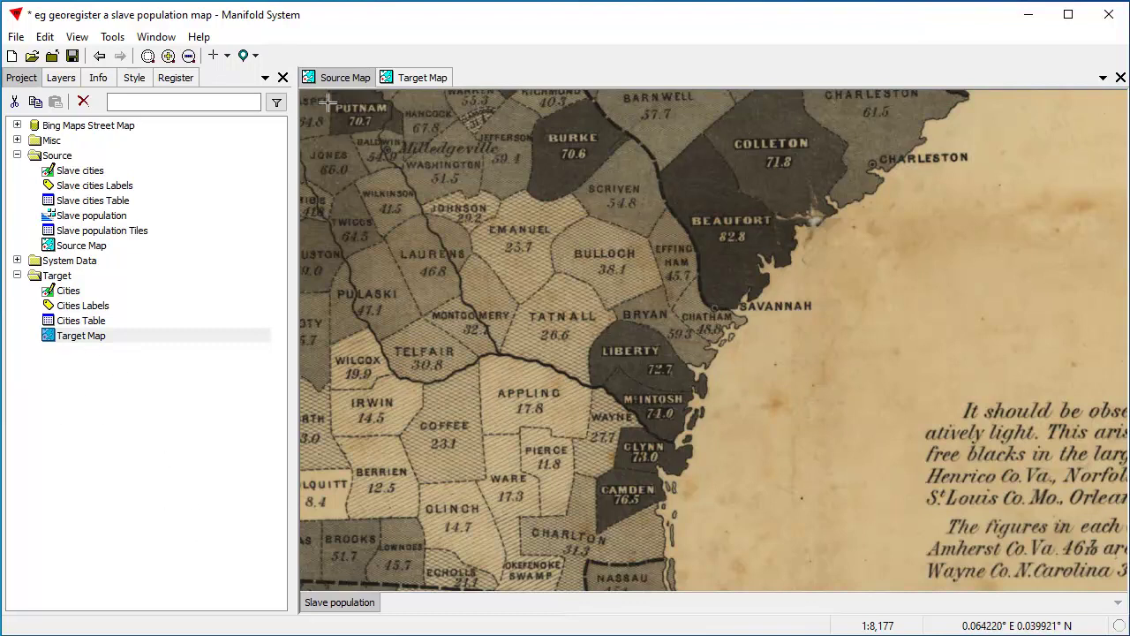
pyautogui.click(434, 78)
pyautogui.click(1121, 78)
# Review the Source Map's component information and the coordinate system options of the Slave population image
pyautogui.click(97, 79)
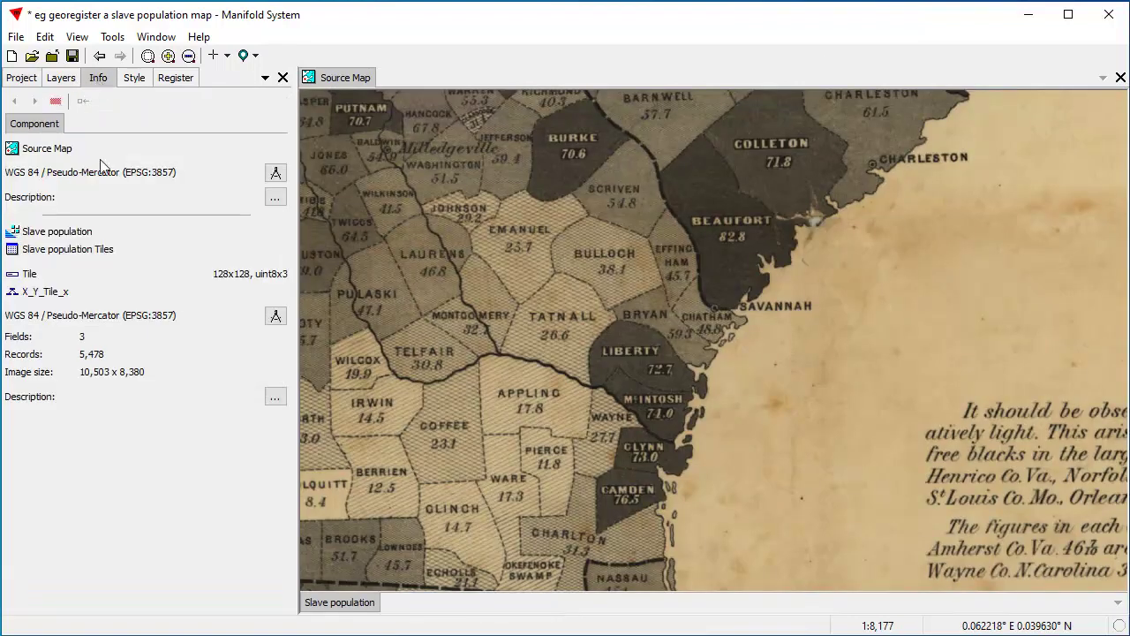
pyautogui.click(274, 315)
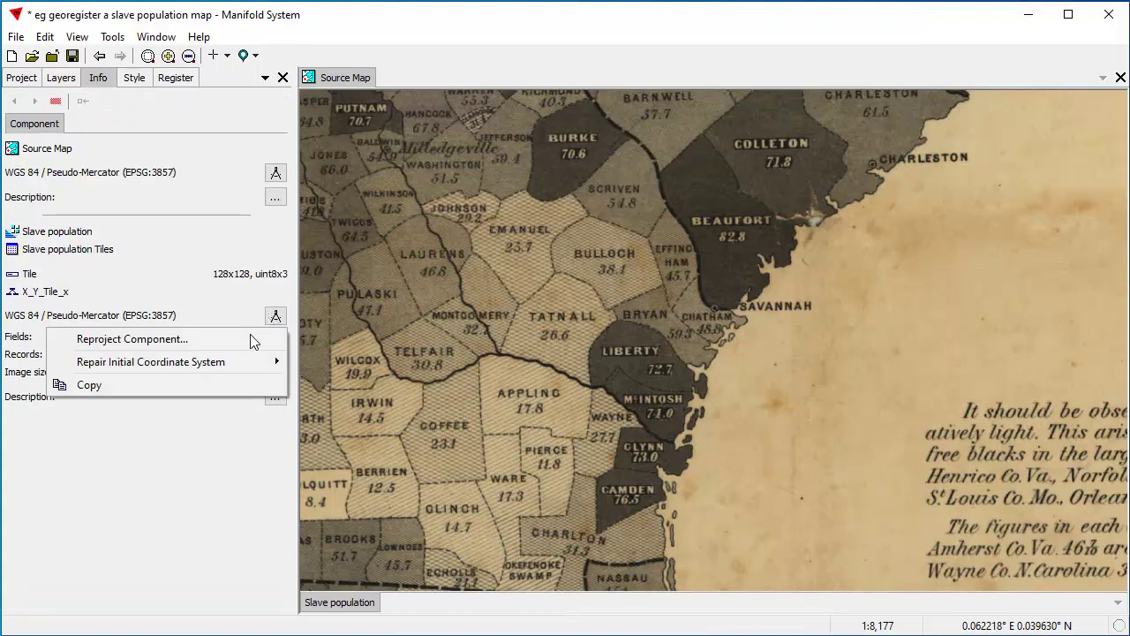
pyautogui.click(113, 495)
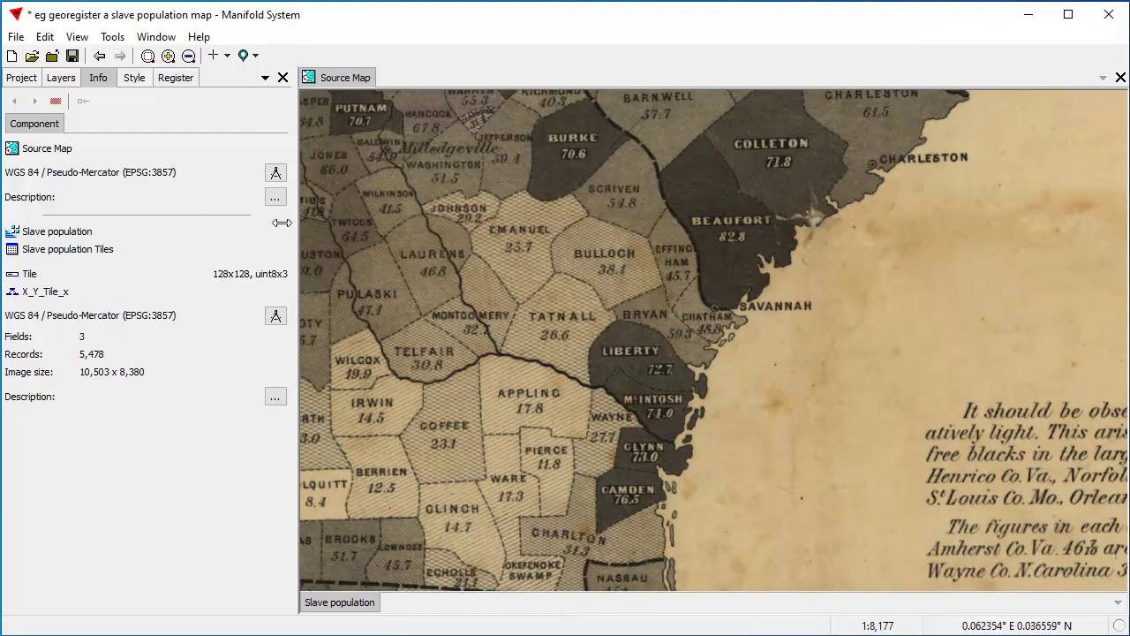
# Add the Slave cities drawing from the Source folder as a layer in the Source Map
pyautogui.click(25, 77)
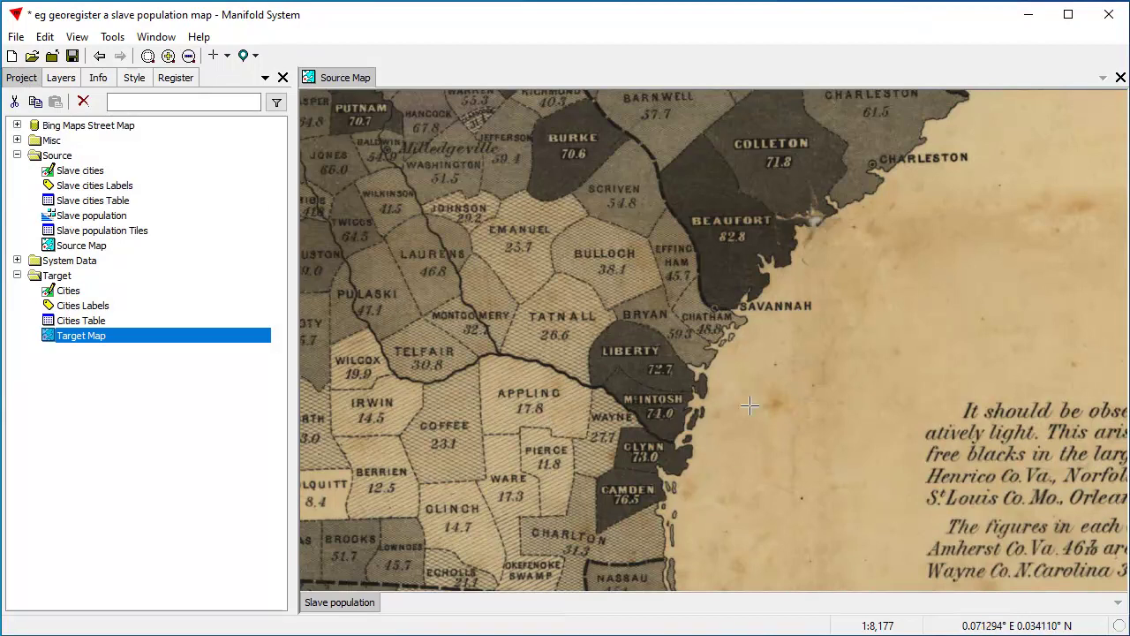
pyautogui.scroll(-3, 651, 336)
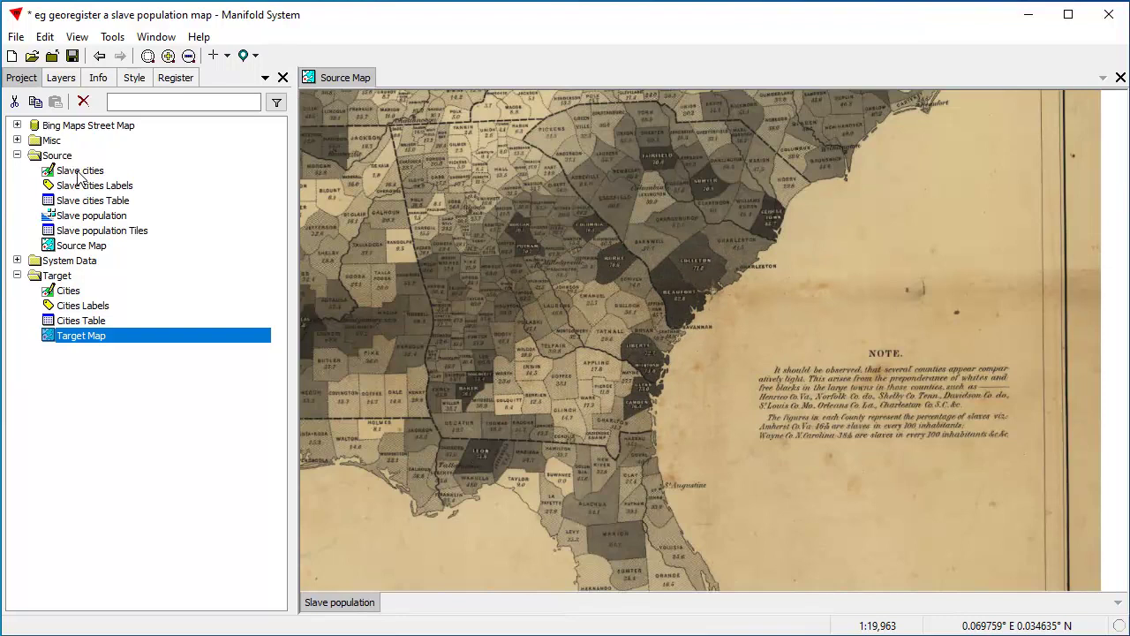
pyautogui.click(79, 171)
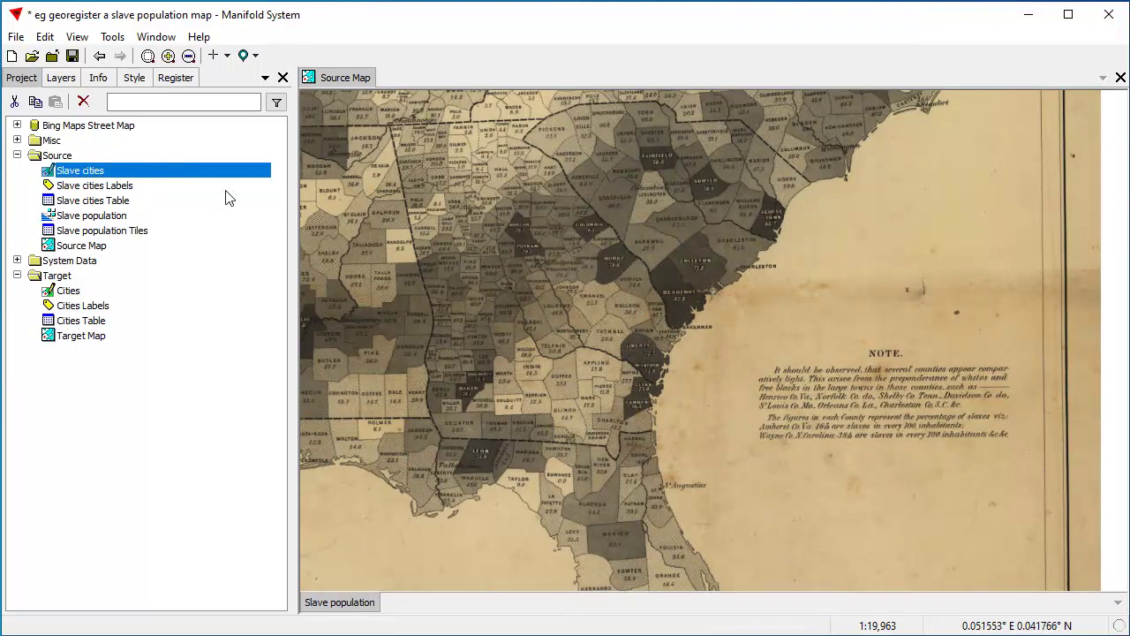
pyautogui.moveTo(662, 281); pyautogui.dragTo(673, 289)
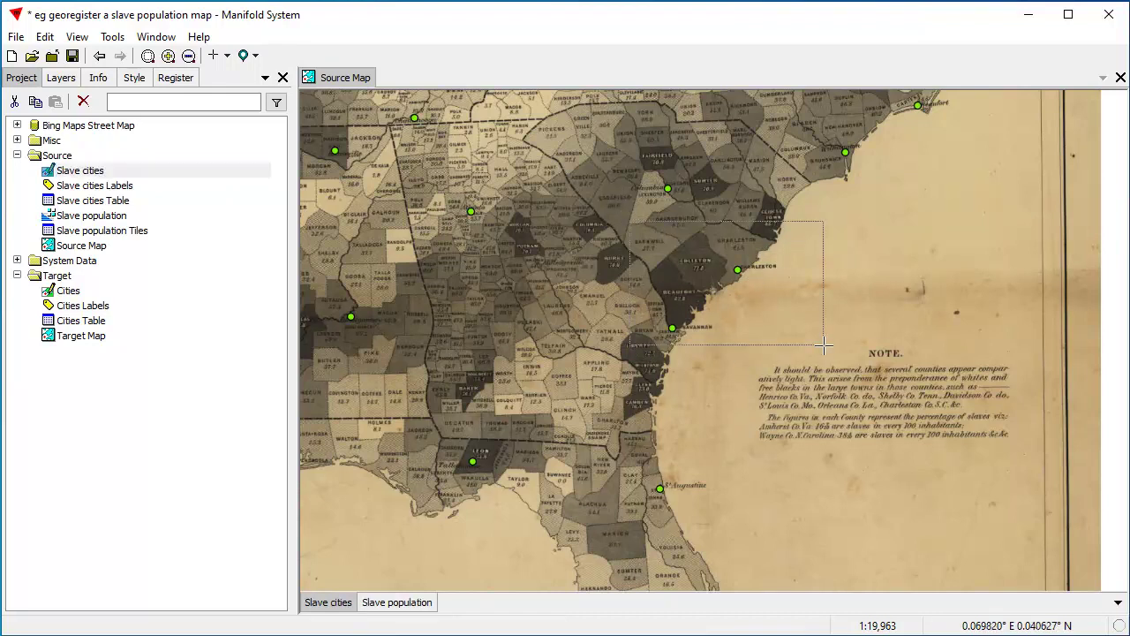
# Inspect the city points at Charleston and Savannah and the records of the Slave cities Table, and close the table
pyautogui.scroll(2, 732, 261)
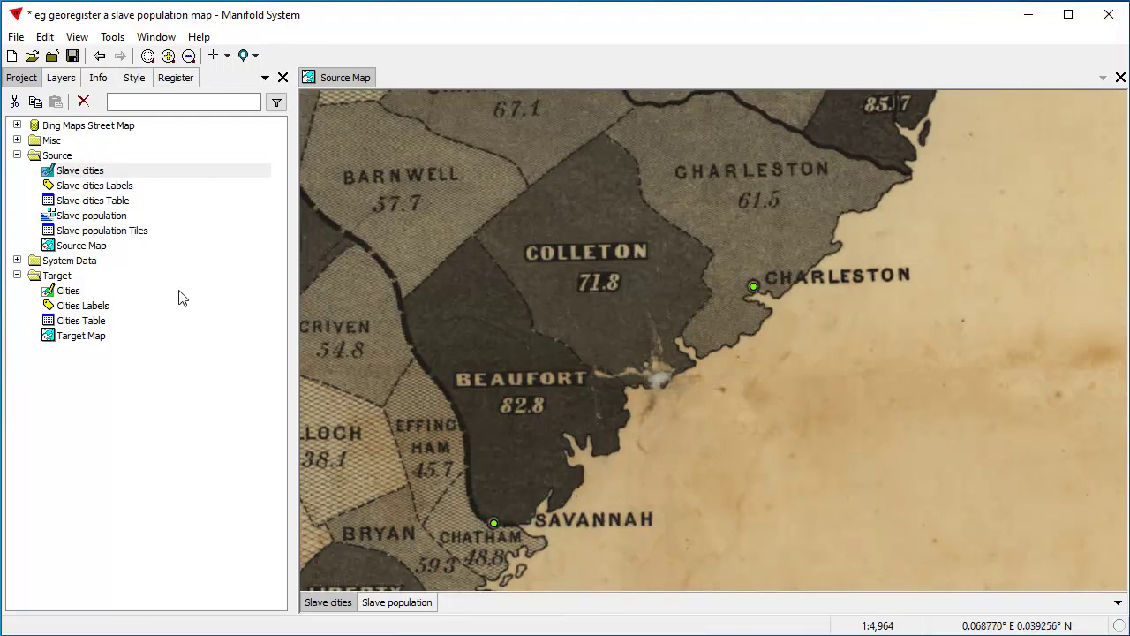
pyautogui.doubleClick(129, 201)
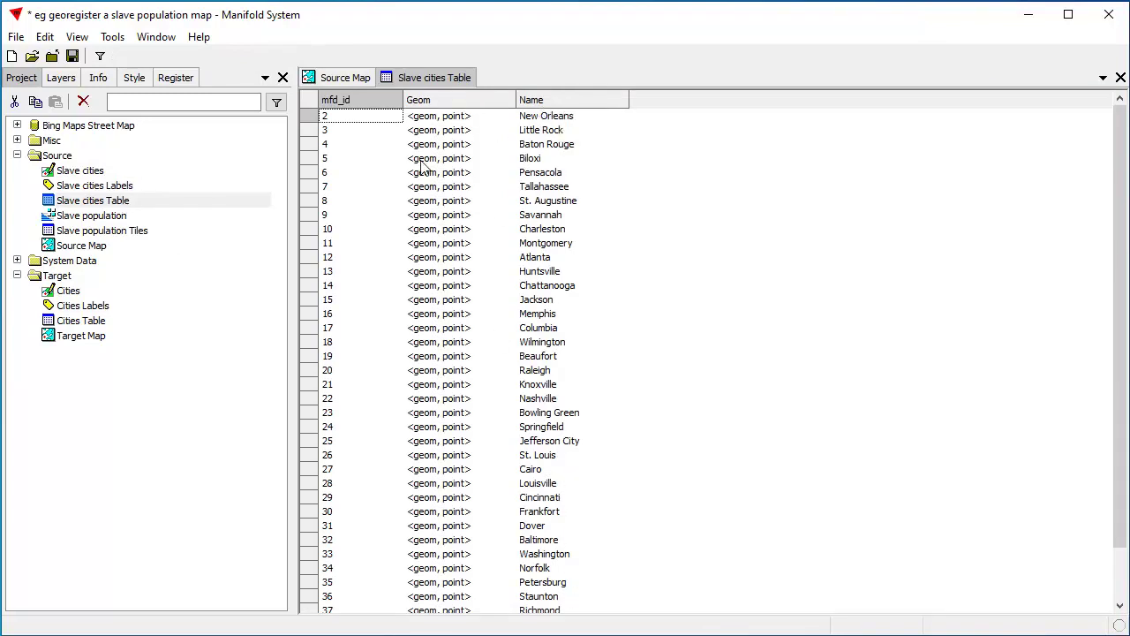
pyautogui.click(1120, 78)
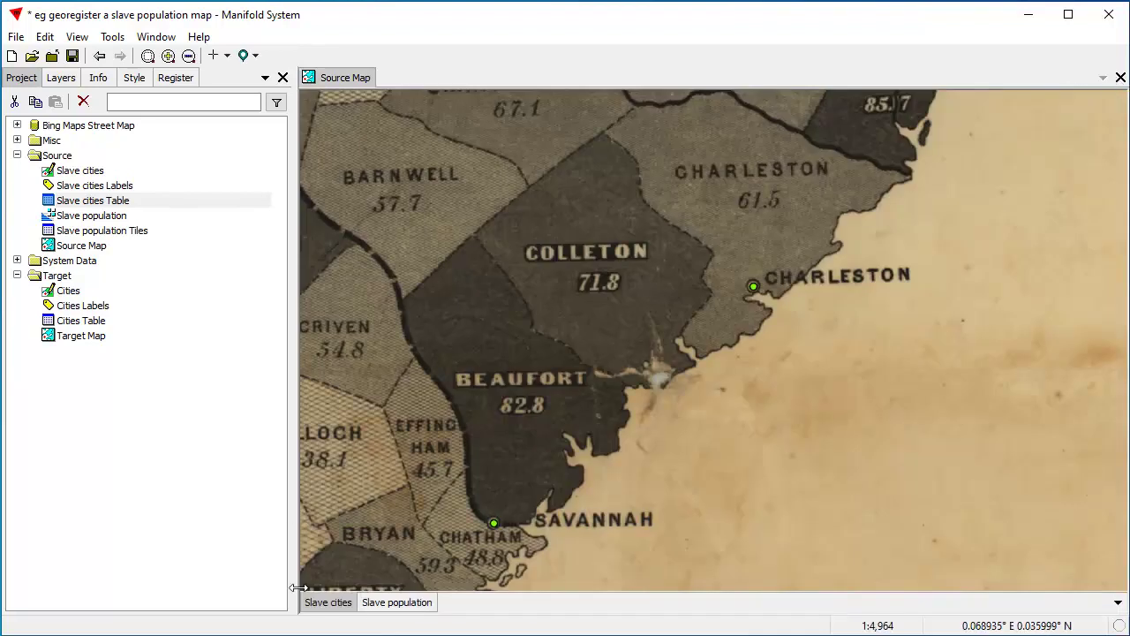
# Add Slave cities Labels as a layer in the Source Map
pyautogui.click(99, 189)
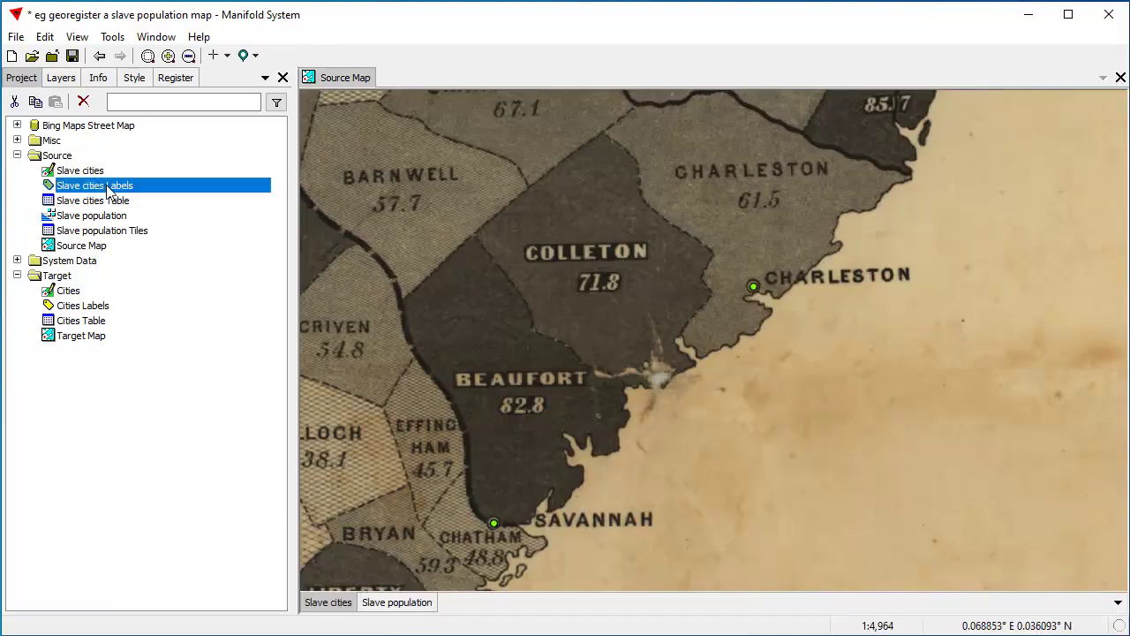
pyautogui.moveTo(435, 271); pyautogui.dragTo(631, 303)
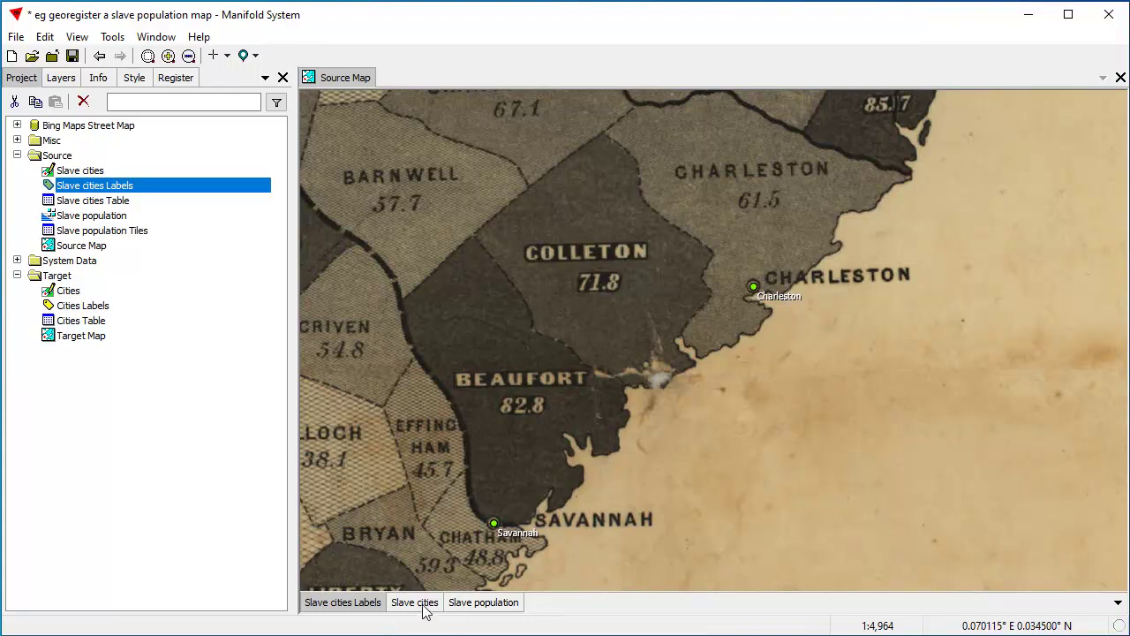
pyautogui.doubleClick(477, 605)
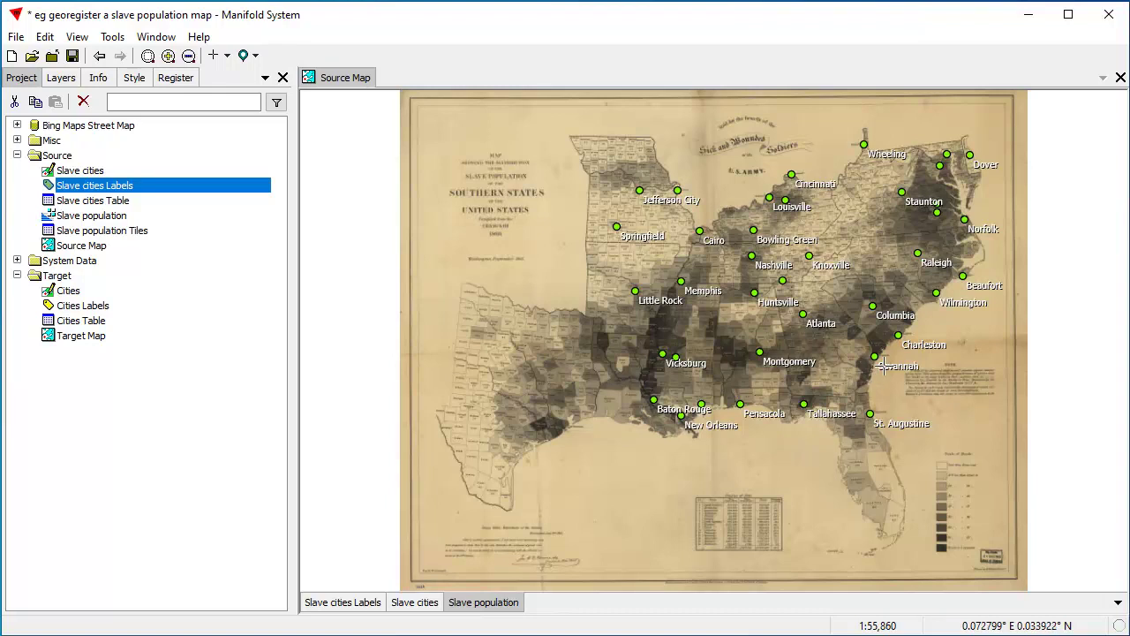
# Create a point in the Slave cities layer on the Austin city symbol in Travis County, Texas
pyautogui.moveTo(493, 338); pyautogui.dragTo(684, 496)
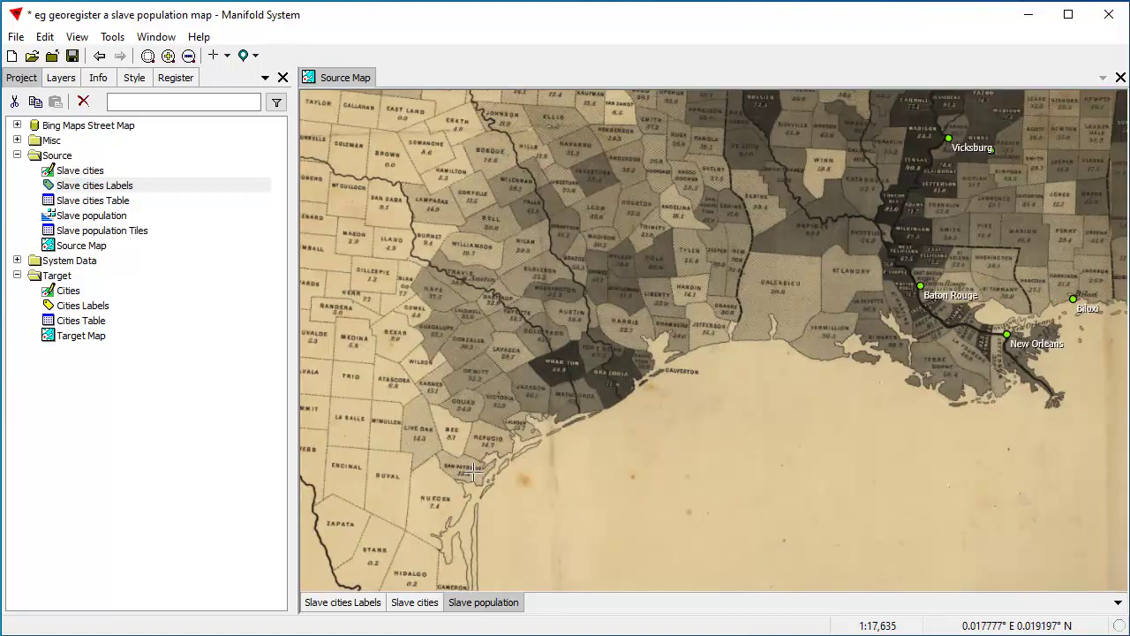
pyautogui.moveTo(403, 241); pyautogui.dragTo(539, 324)
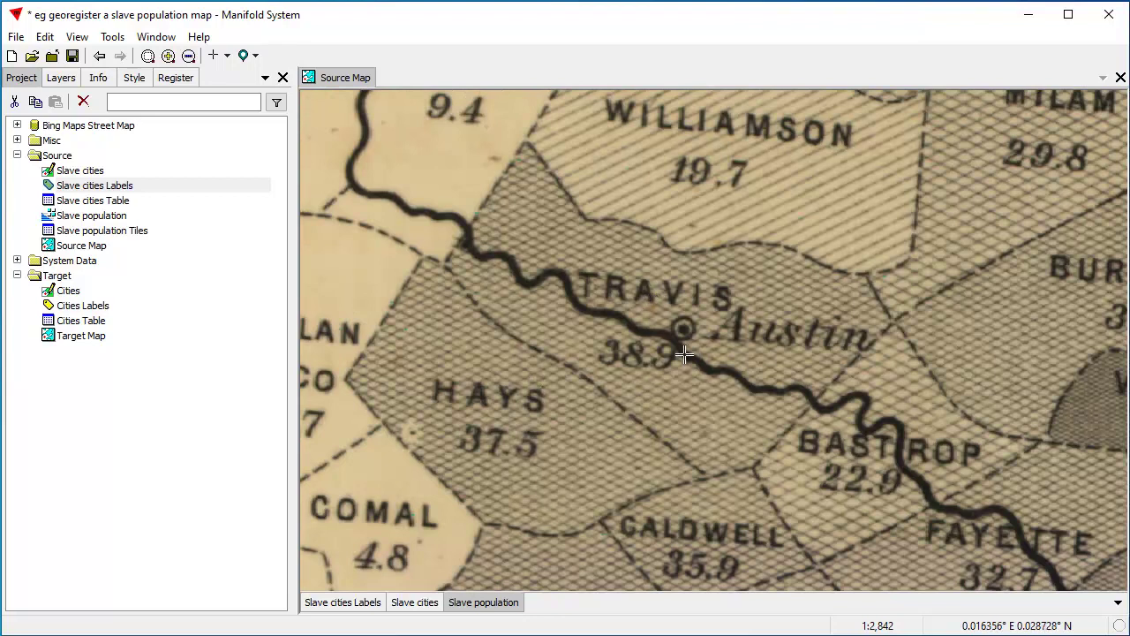
pyautogui.click(417, 603)
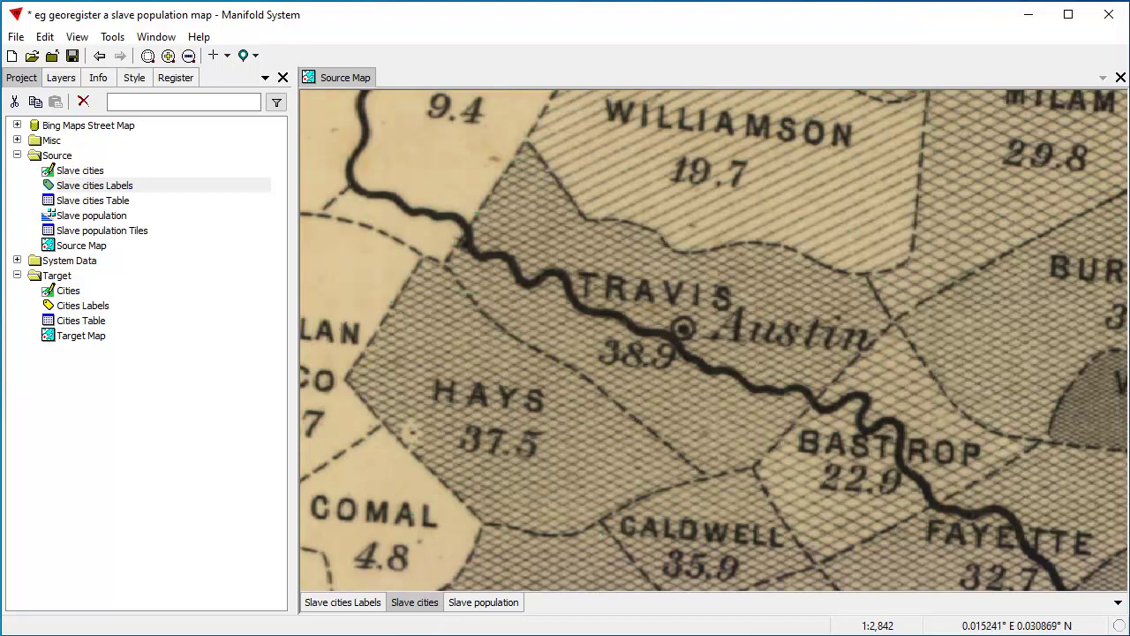
pyautogui.click(227, 55)
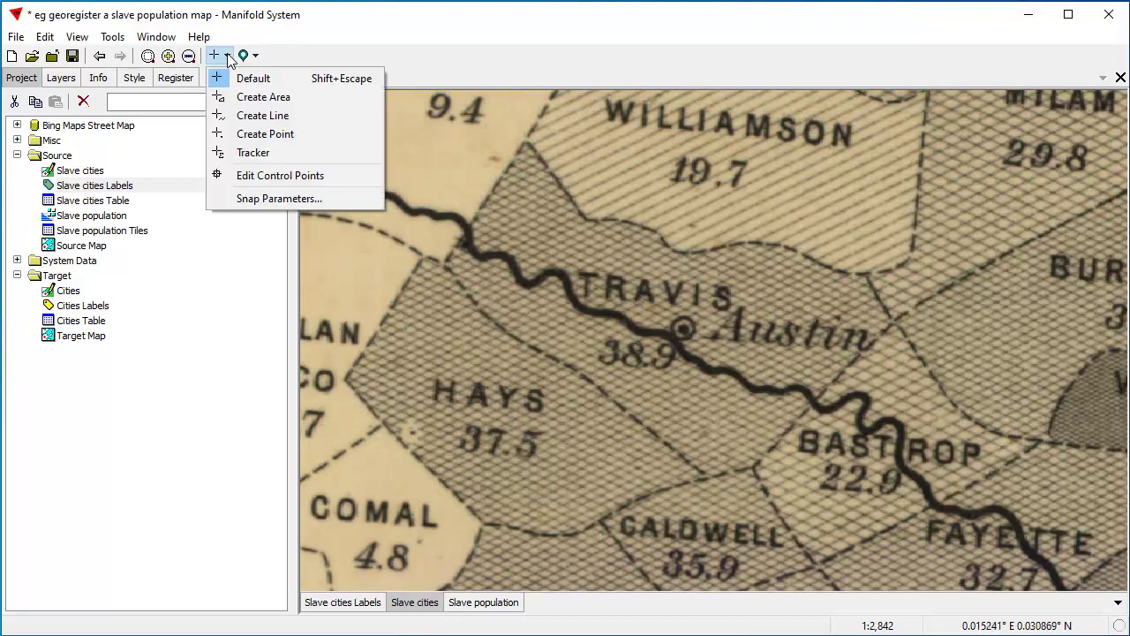
pyautogui.click(263, 134)
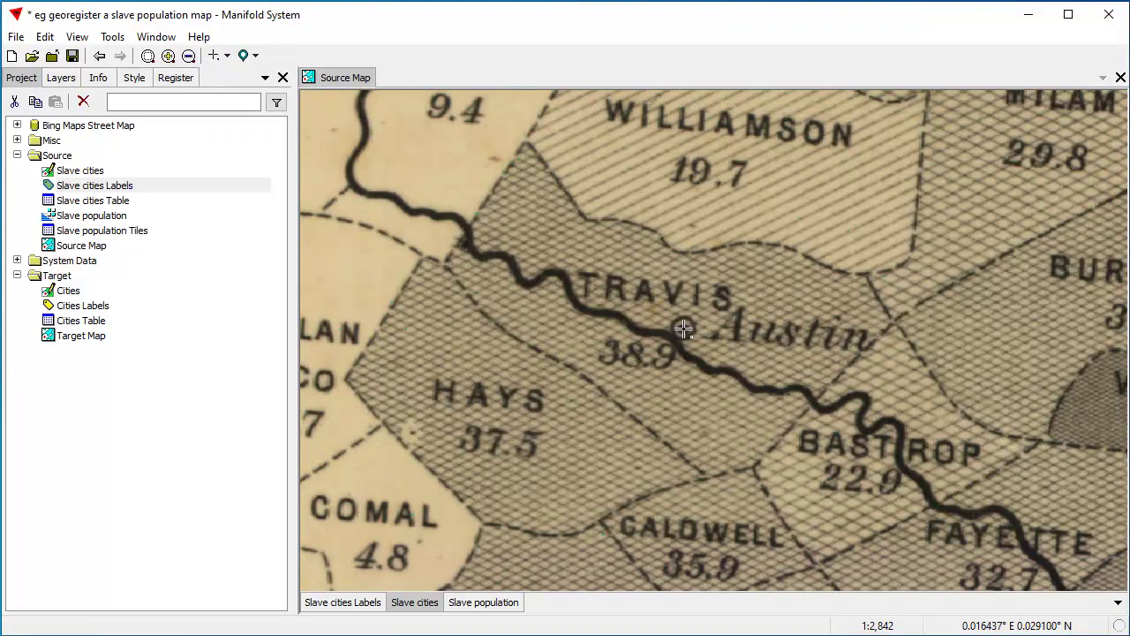
pyautogui.click(684, 328)
# Set the new point's Name to Austin and add it as a record to the Slave cities layer
pyautogui.click(146, 203)
pyautogui.click(145, 207)
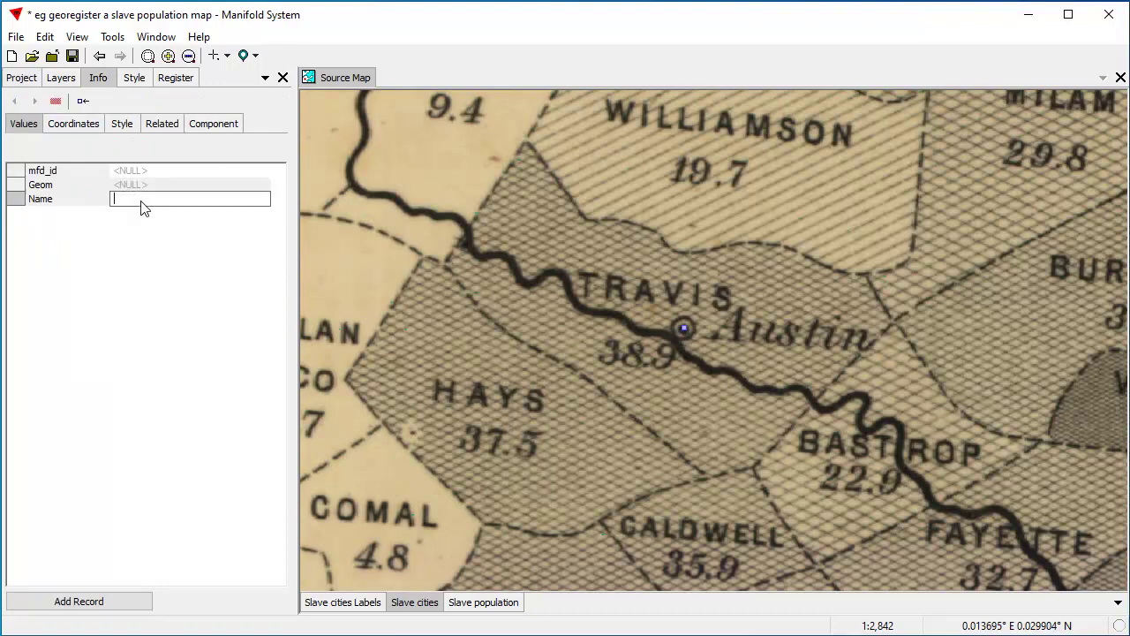
pyautogui.press('Return')
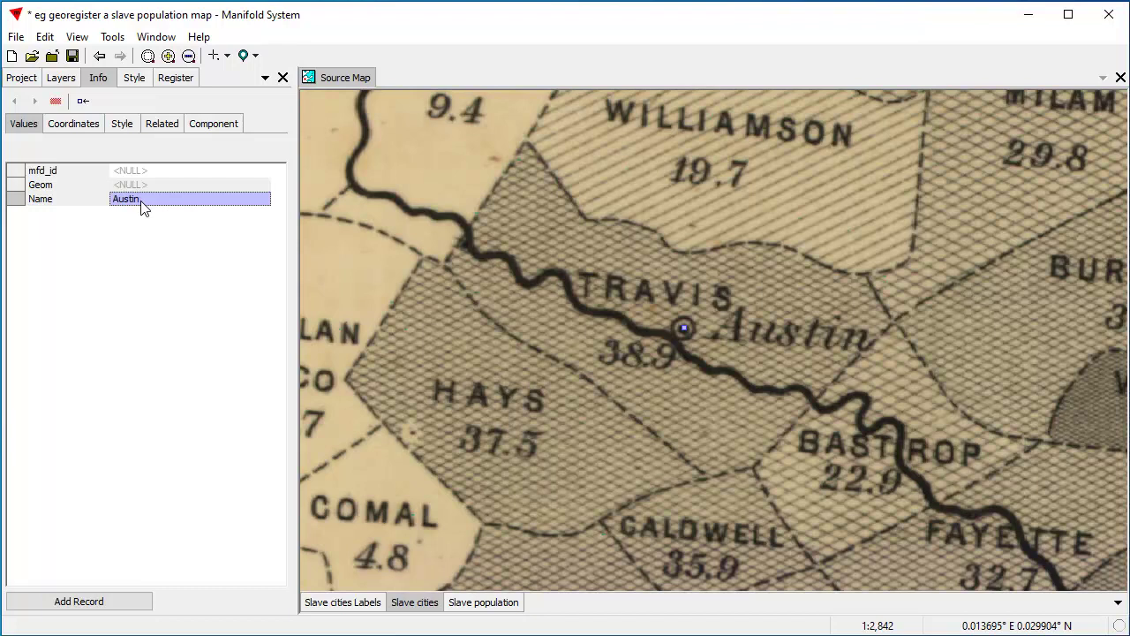
pyautogui.click(75, 601)
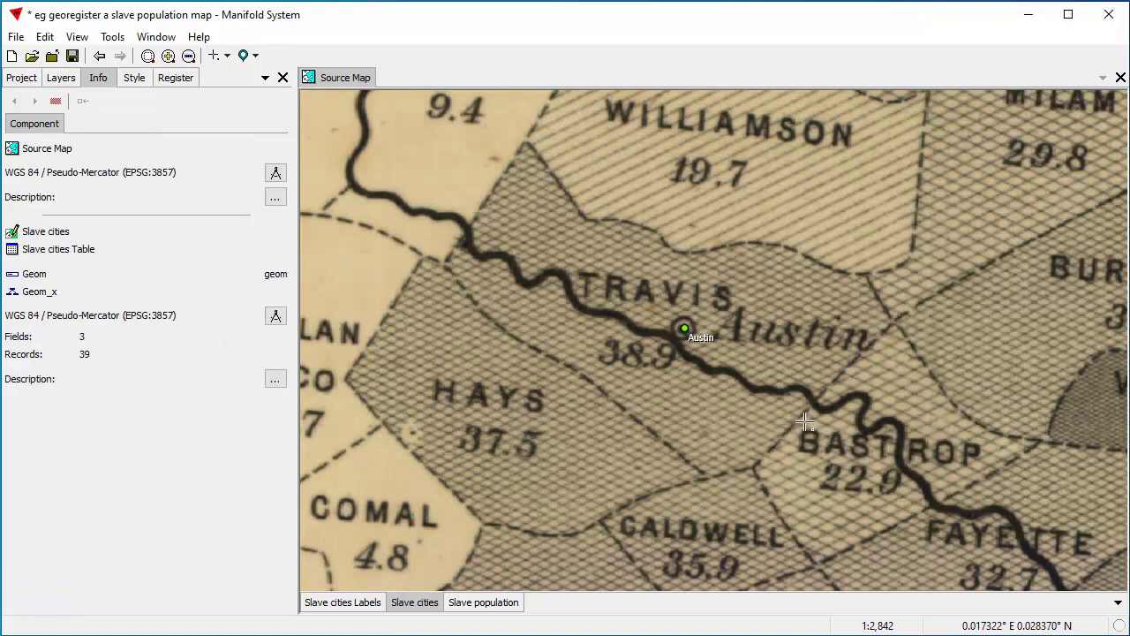
pyautogui.doubleClick(415, 602)
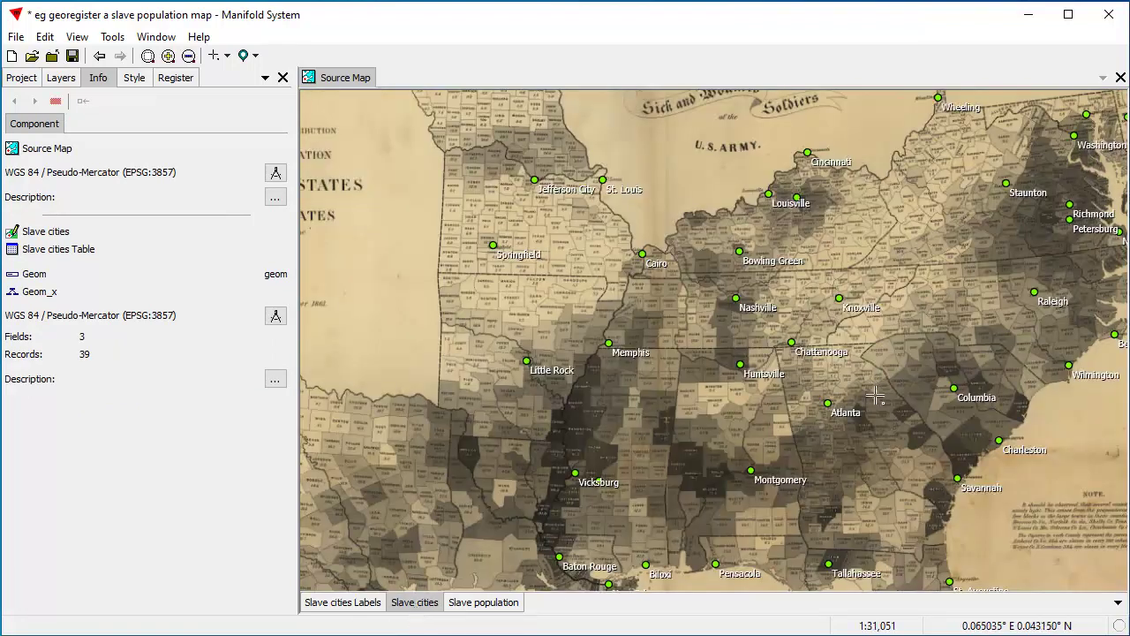
pyautogui.scroll(-2, 820, 340)
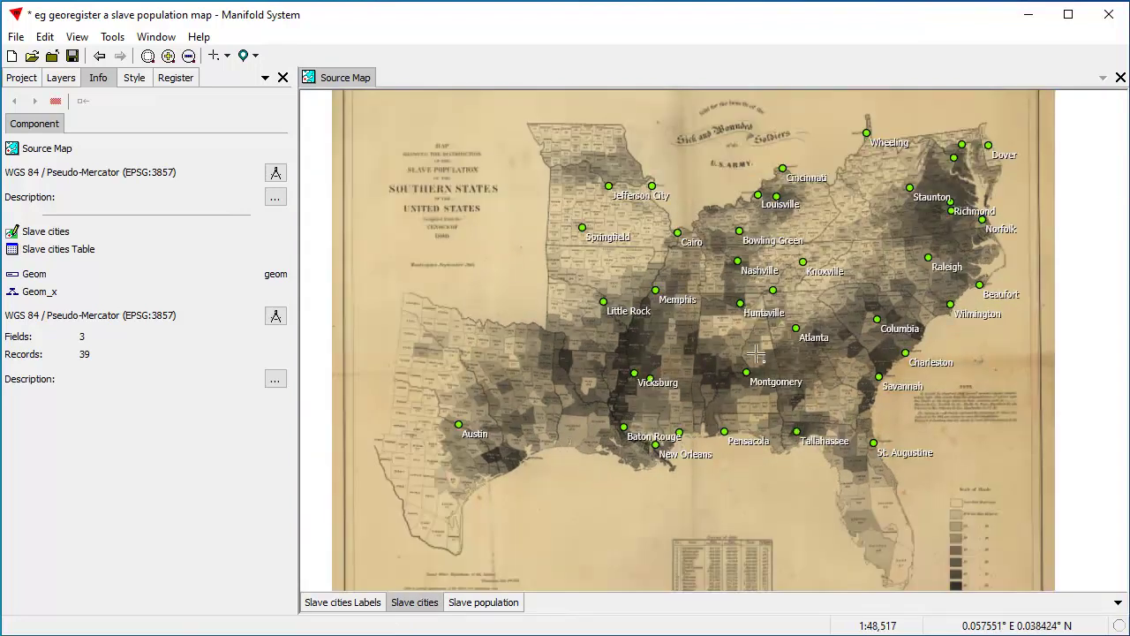
pyautogui.moveTo(785, 359); pyautogui.dragTo(730, 356)
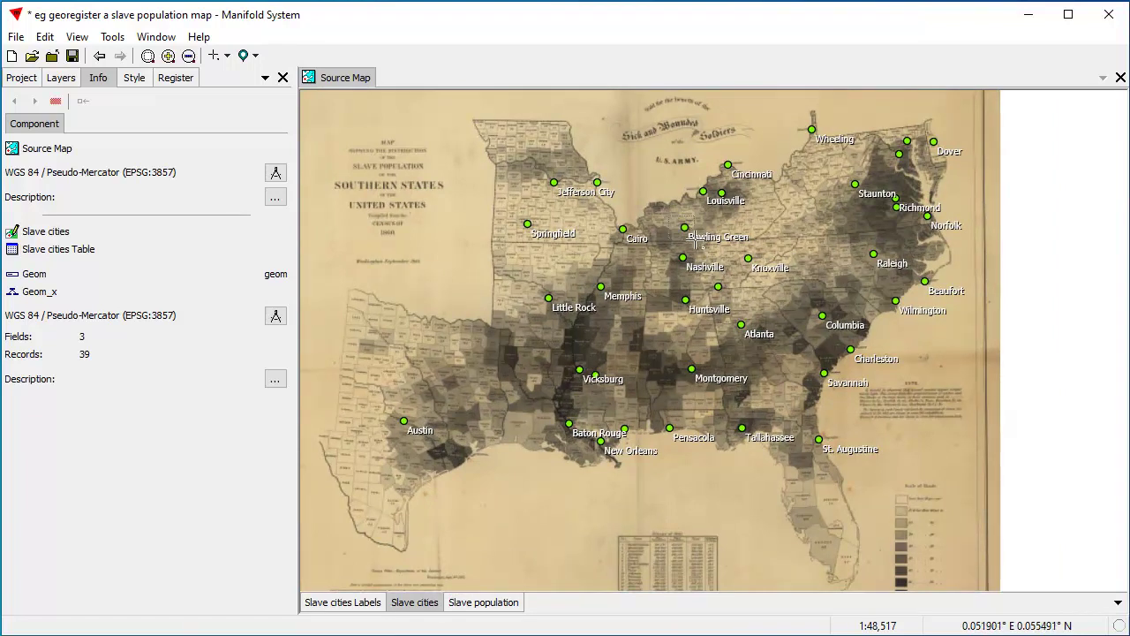
pyautogui.scroll(5, 689, 232)
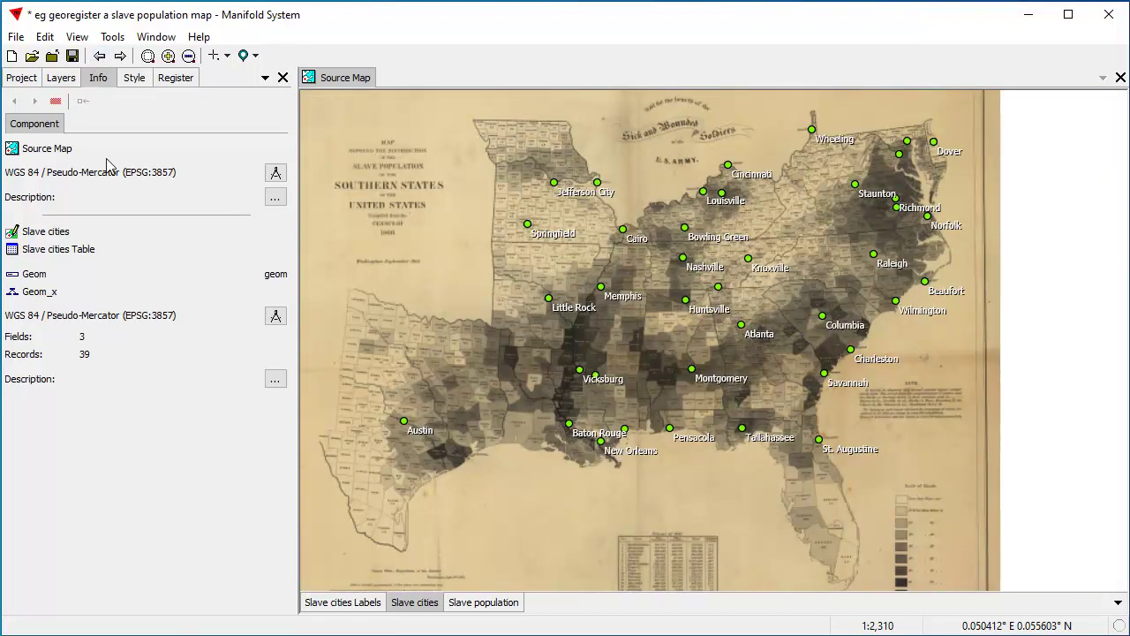
pyautogui.click(100, 55)
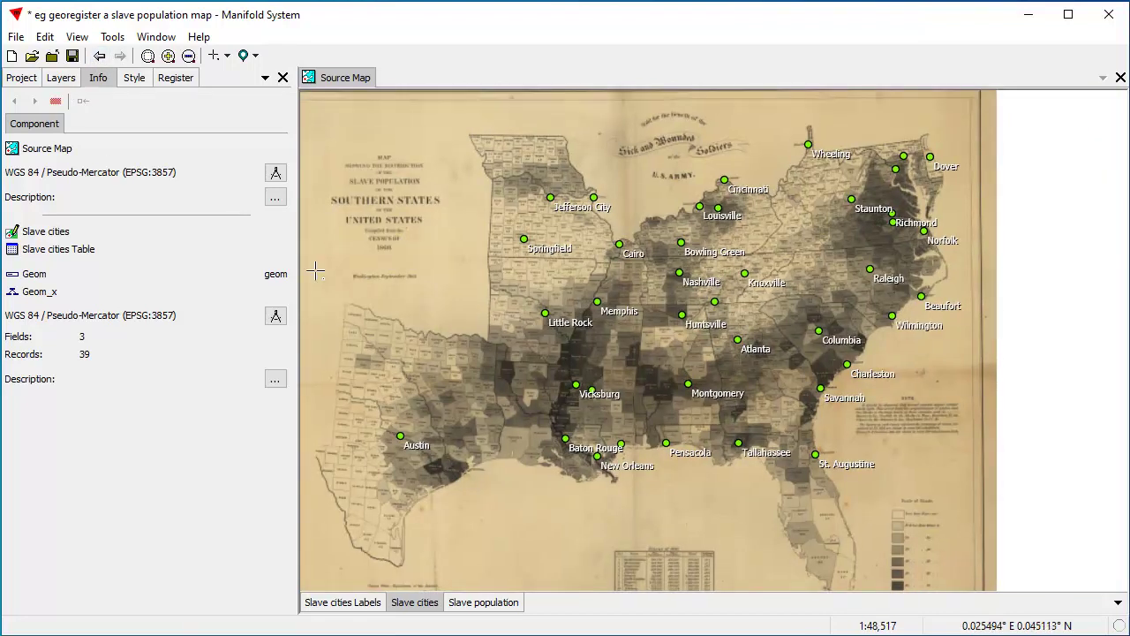
# Add the property FieldNameRegister with the value Name to the Slave cities drawing and save its properties
pyautogui.click(21, 78)
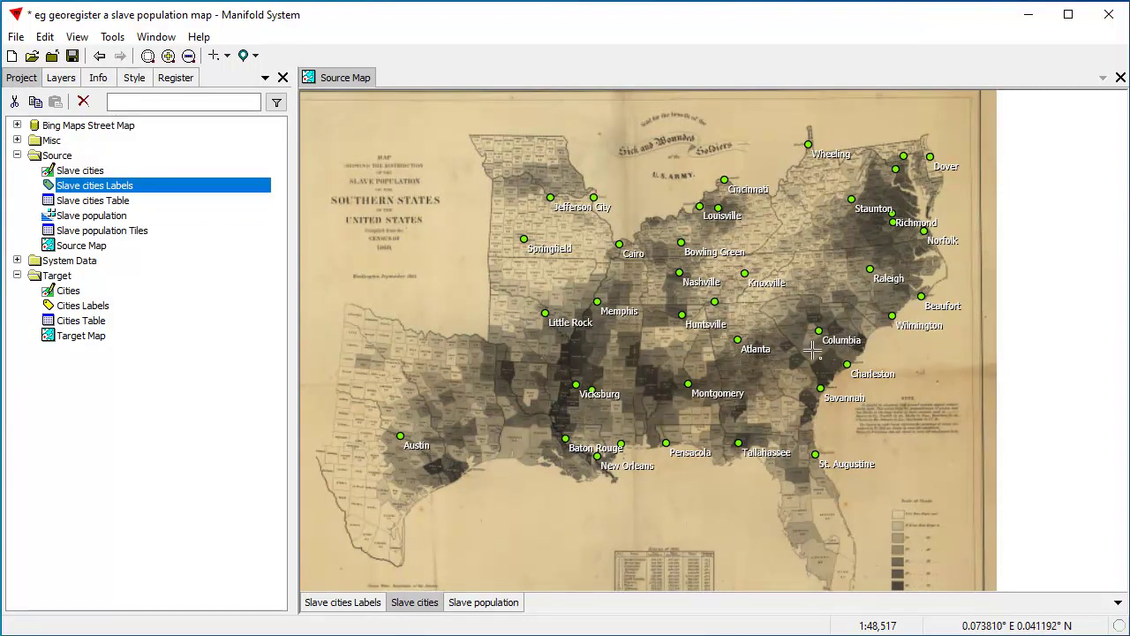
pyautogui.moveTo(721, 337); pyautogui.dragTo(705, 336)
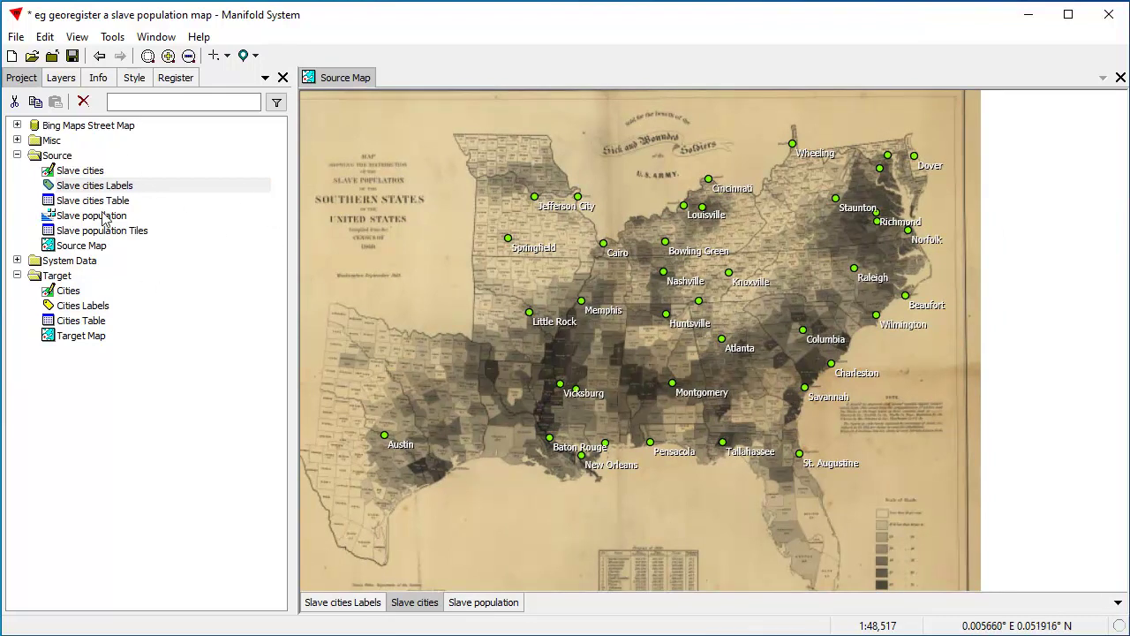
pyautogui.rightClick(94, 174)
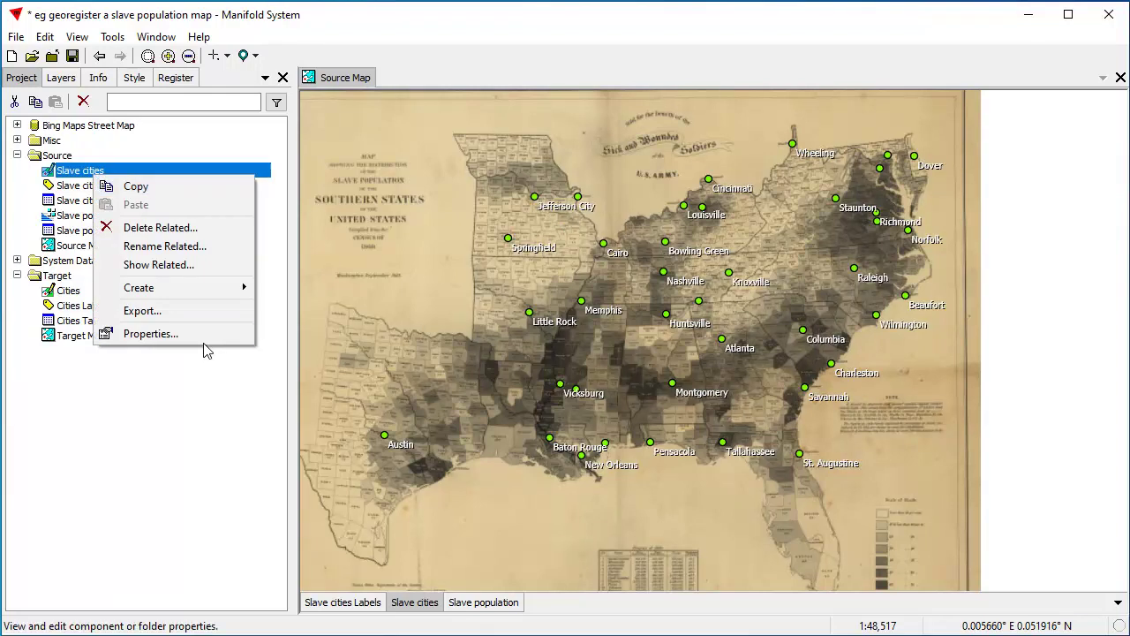
pyautogui.click(151, 333)
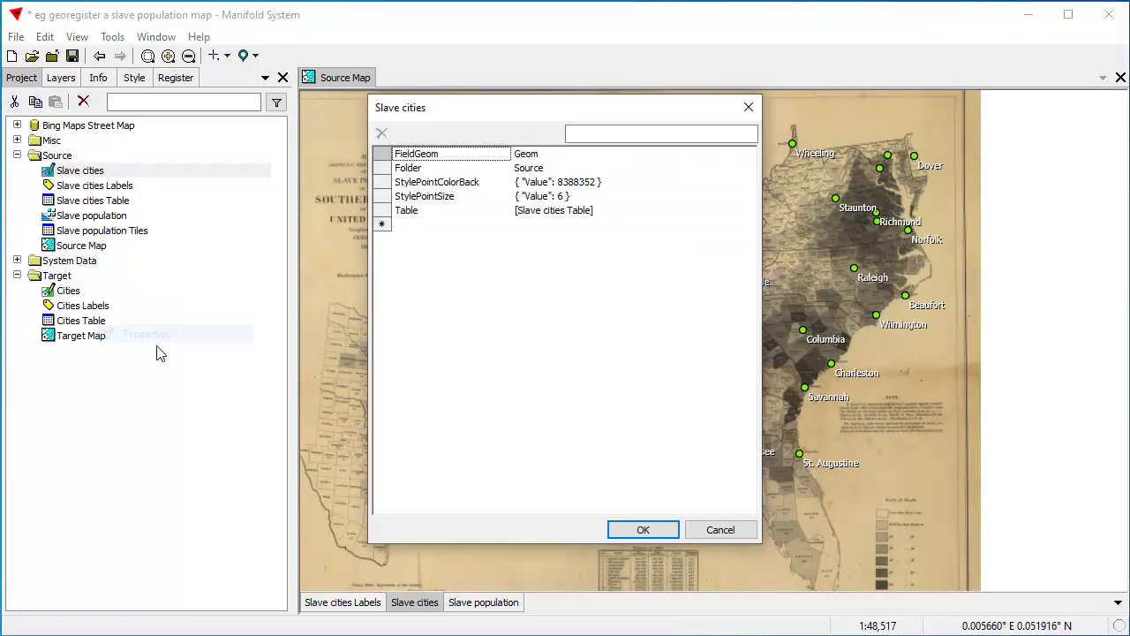
pyautogui.click(422, 227)
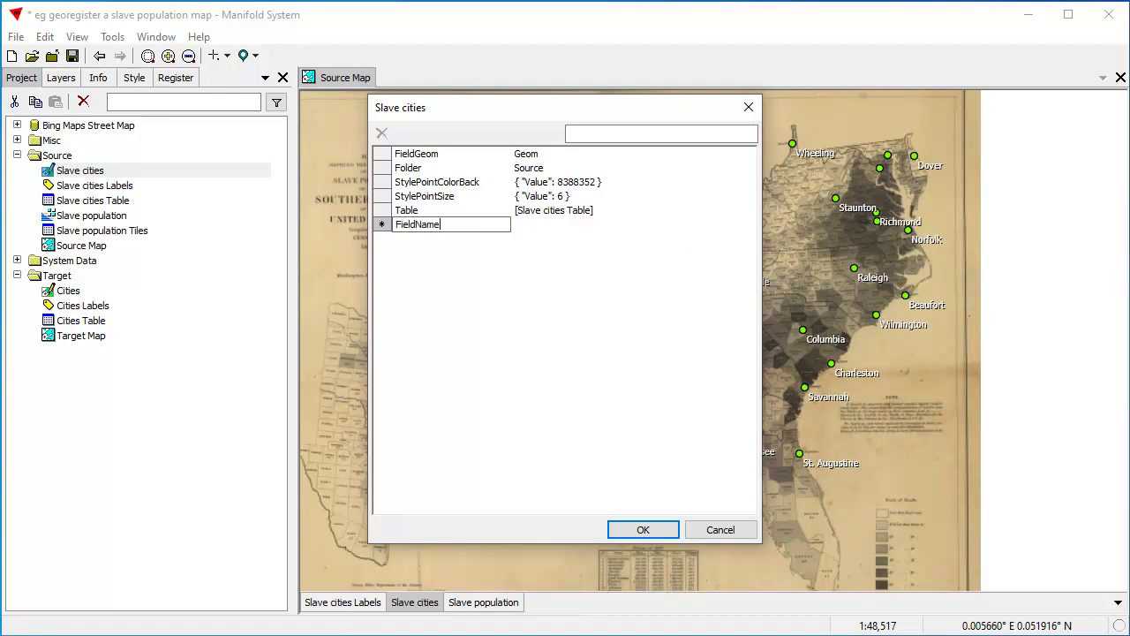
pyautogui.press('Return')
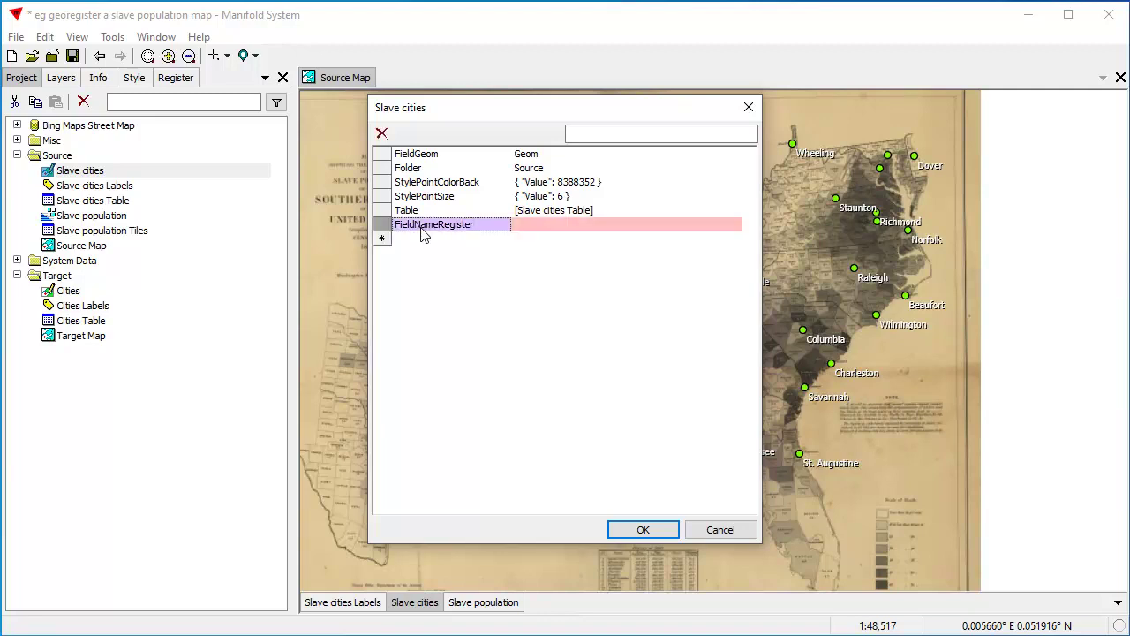
pyautogui.click(545, 226)
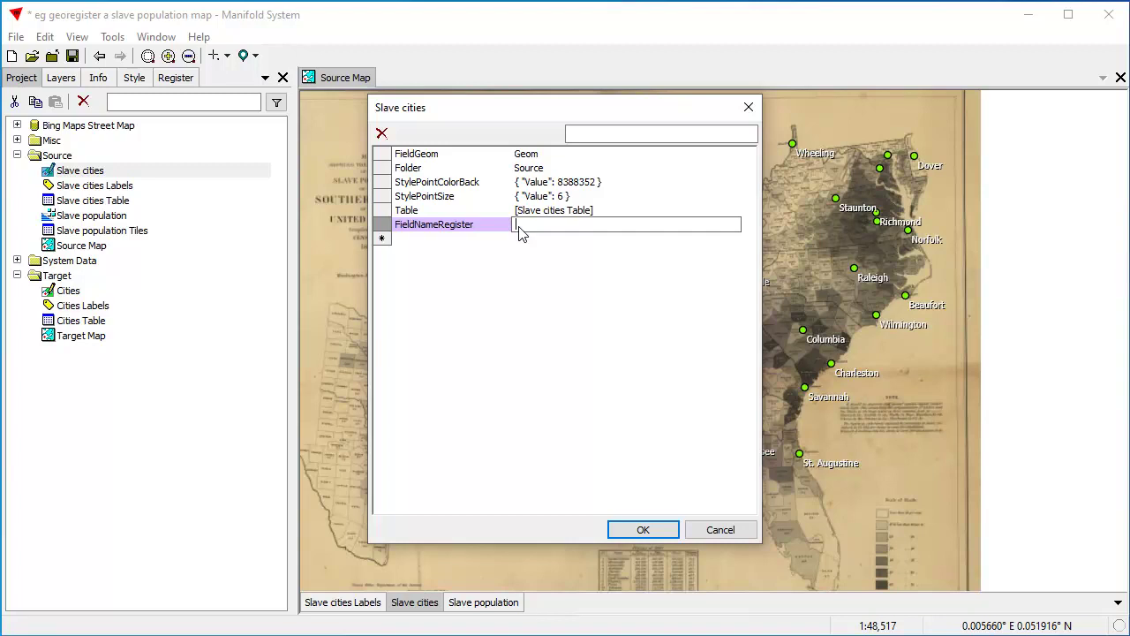
pyautogui.press('Return')
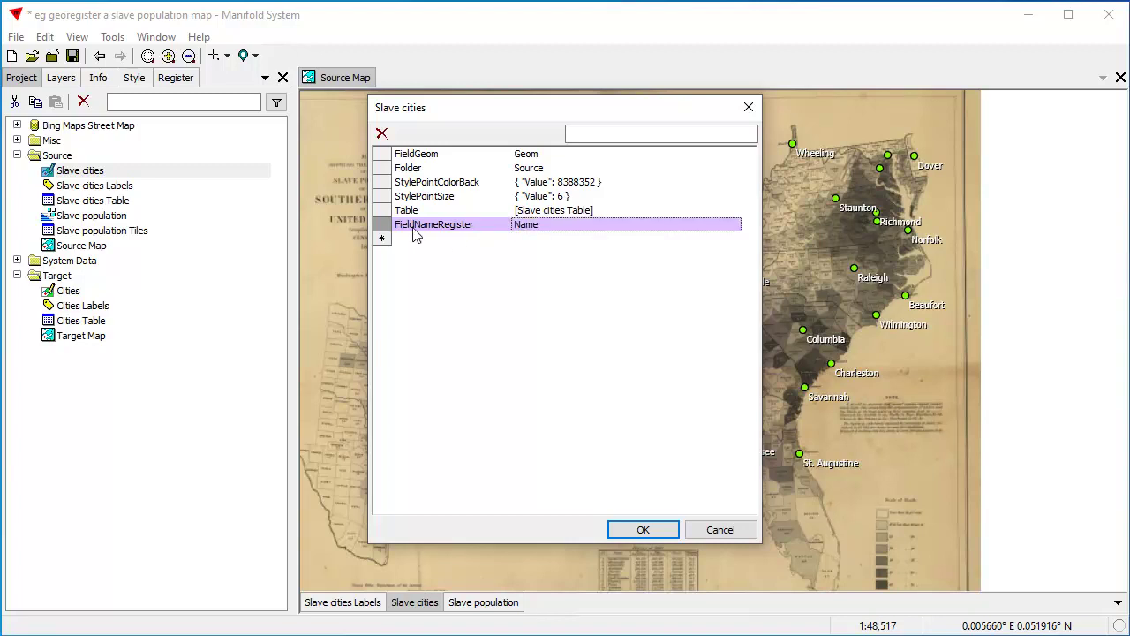
pyautogui.click(647, 530)
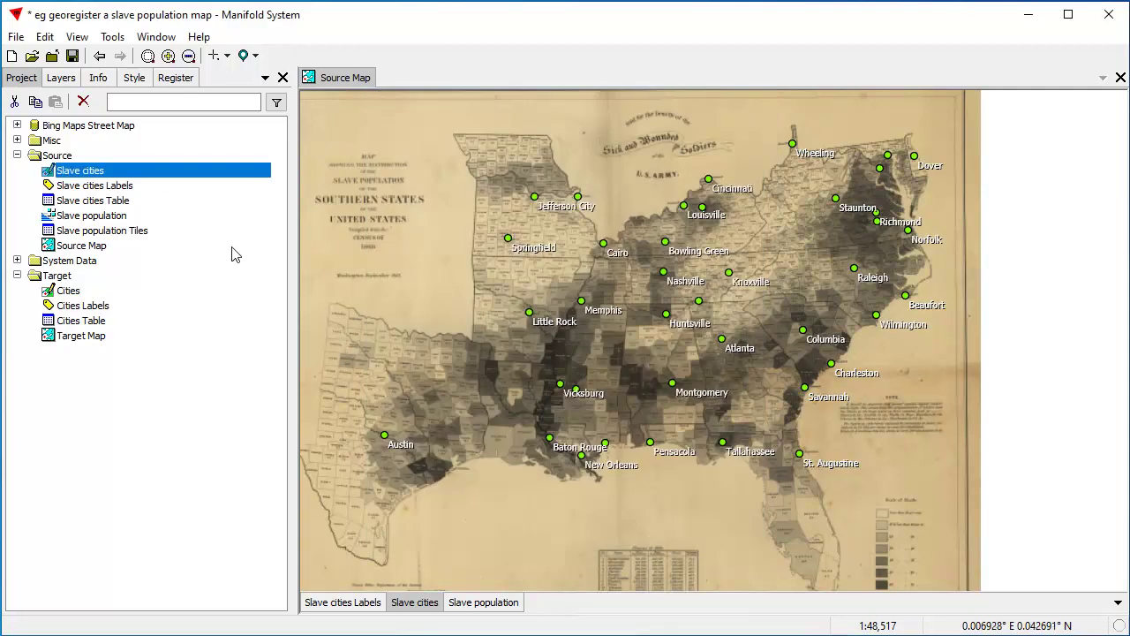
# Review the saved property list of the Slave cities drawing and close it
pyautogui.rightClick(92, 179)
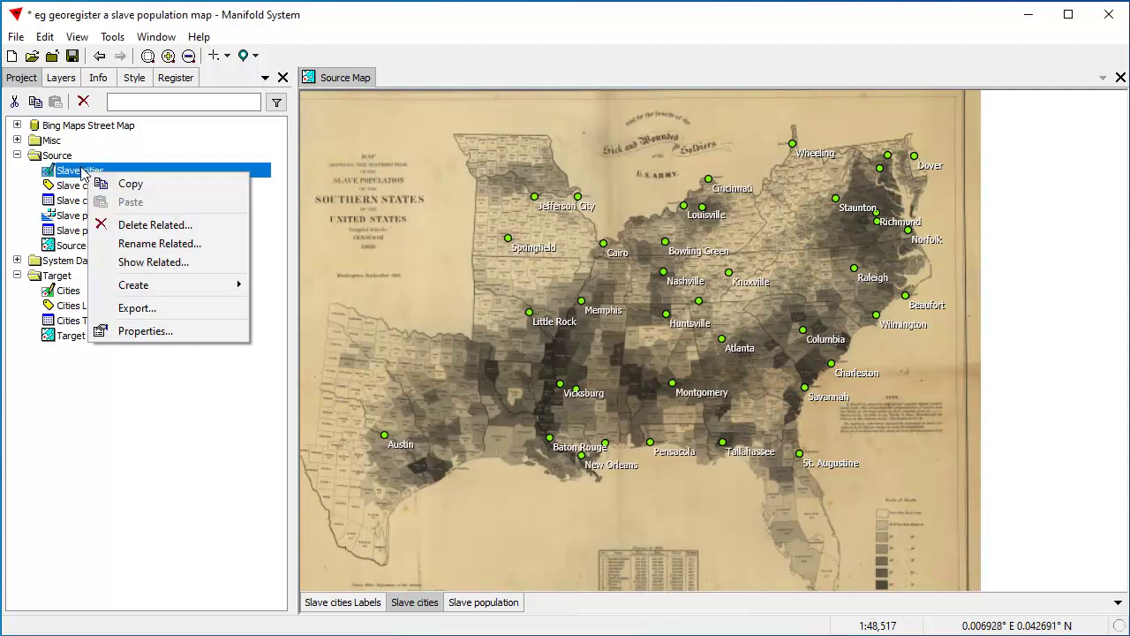
pyautogui.click(153, 330)
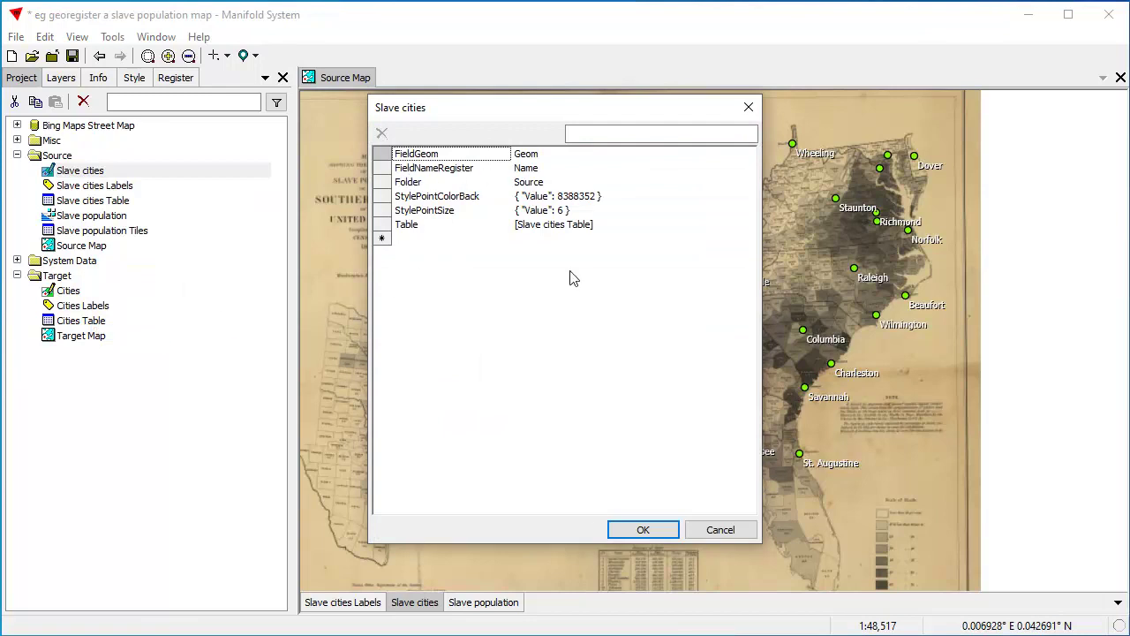
pyautogui.click(643, 529)
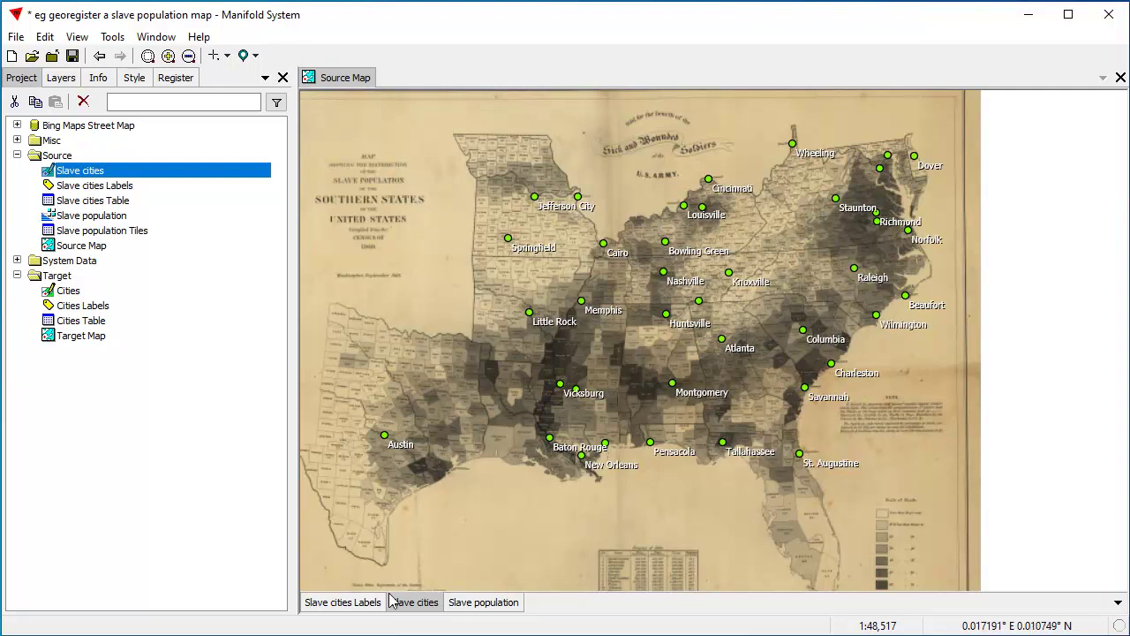
# Load the Slave cities points as registration control points for the Source Map and switch the cursor to control point mode
pyautogui.click(169, 81)
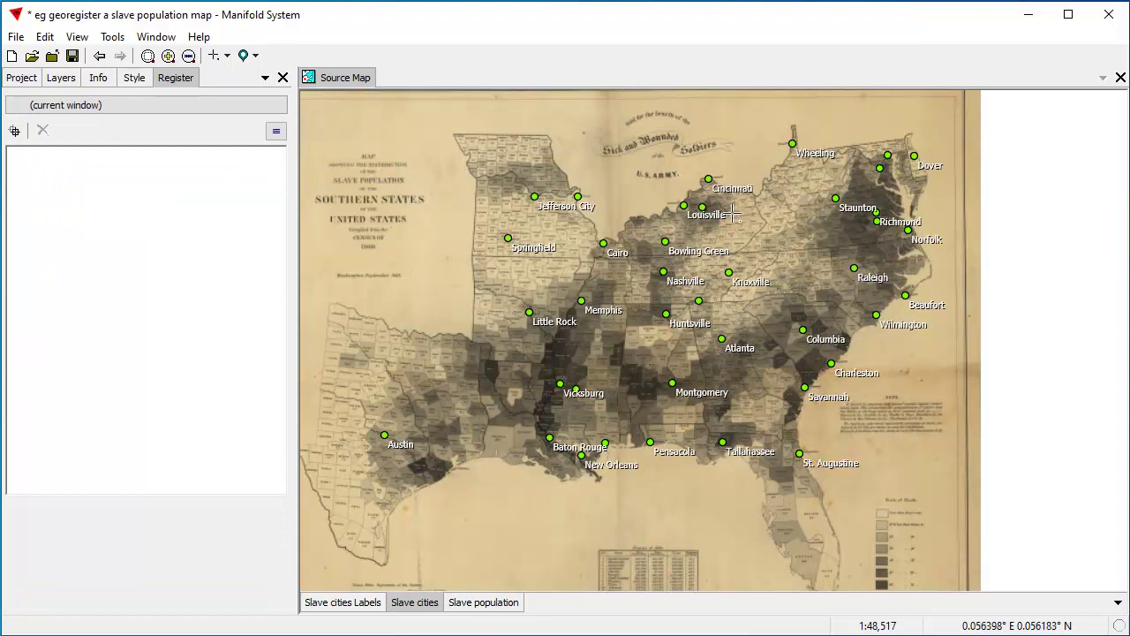
pyautogui.click(14, 130)
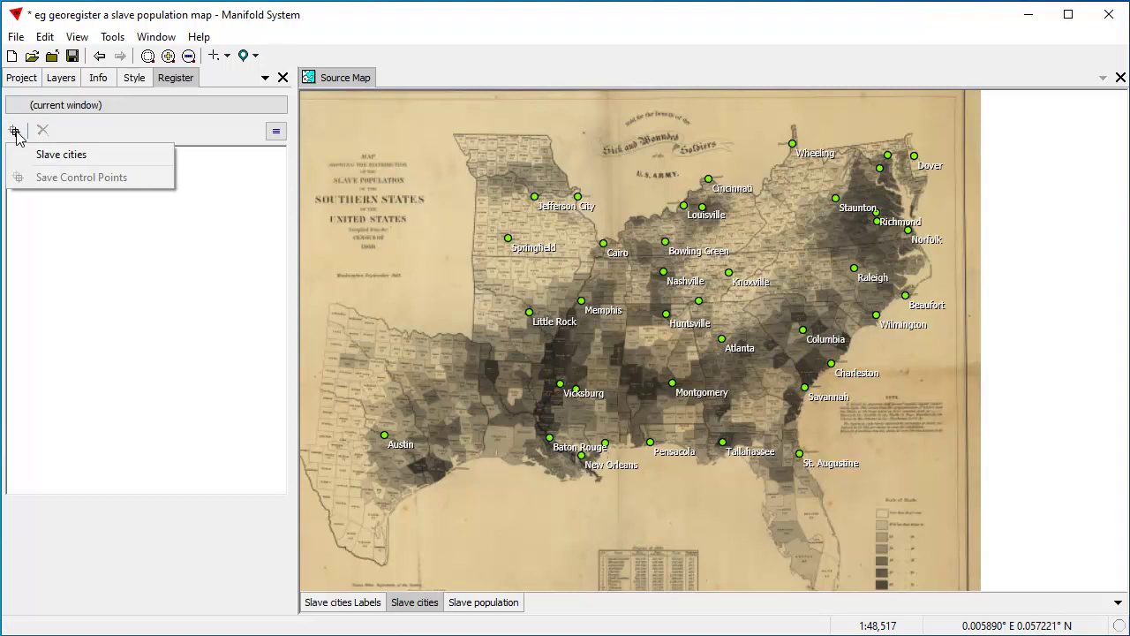
pyautogui.click(94, 159)
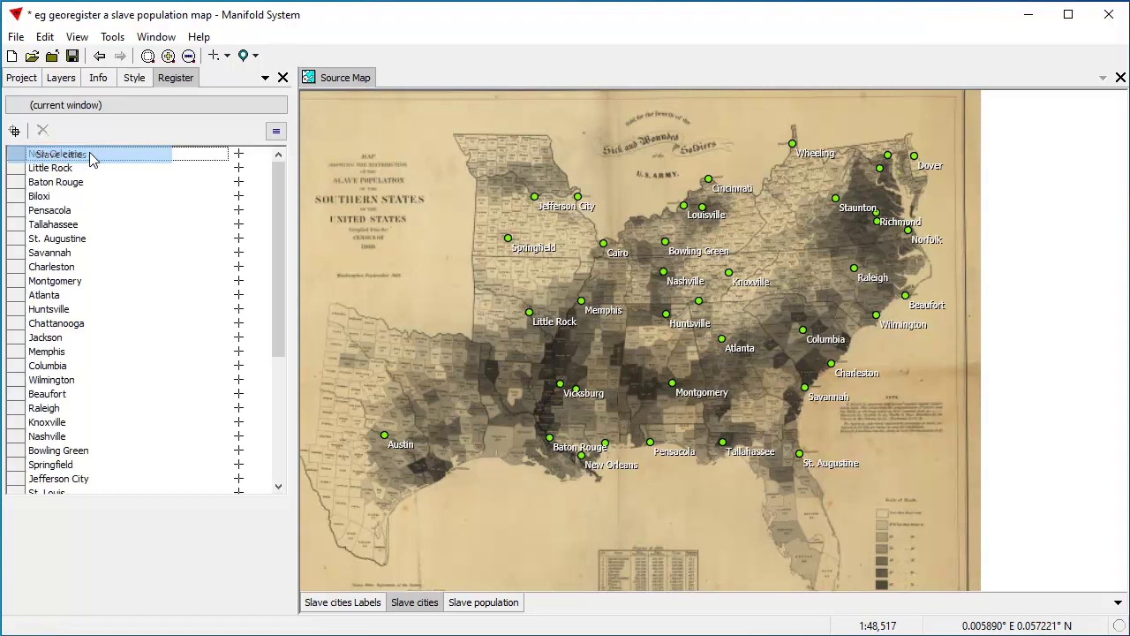
pyautogui.moveTo(280, 176)
pyautogui.mouseDown()
pyautogui.moveTo(270, 456)
pyautogui.moveTo(276, 159)
pyautogui.mouseUp()
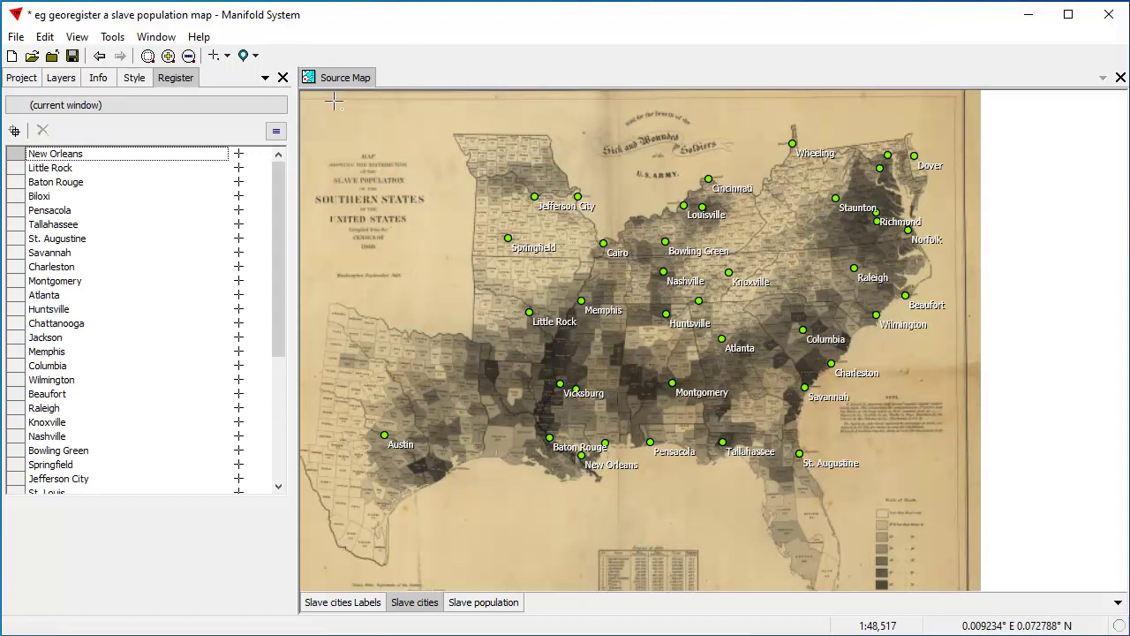
pyautogui.click(227, 55)
pyautogui.click(275, 177)
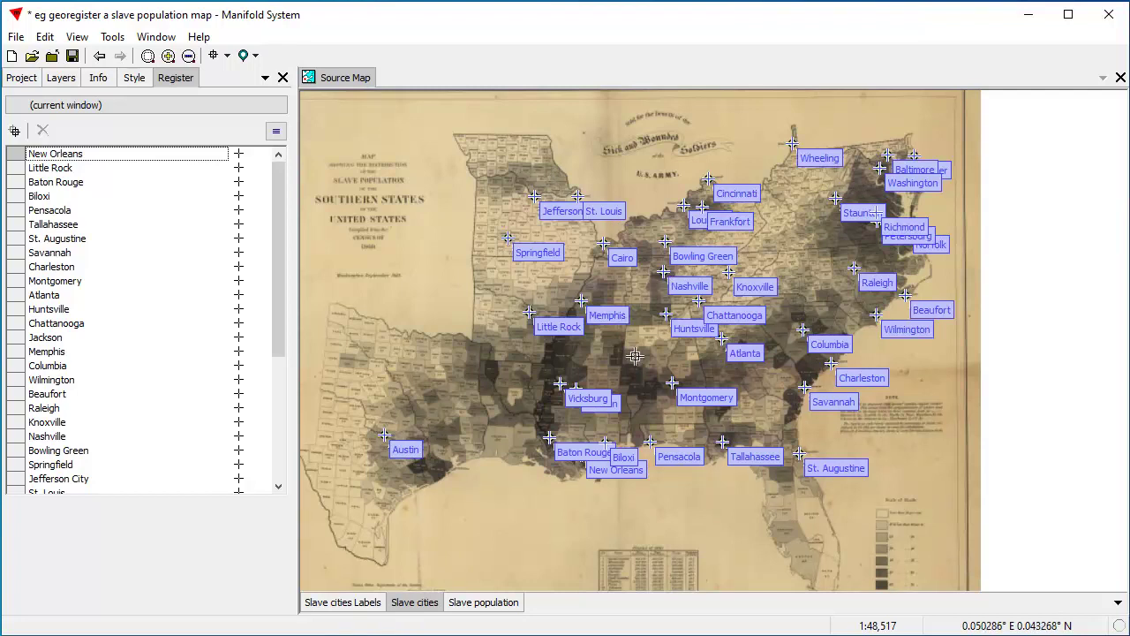
pyautogui.click(414, 603)
# Open the Target Map from the project's Target folder and hide its Cities layer
pyautogui.click(22, 80)
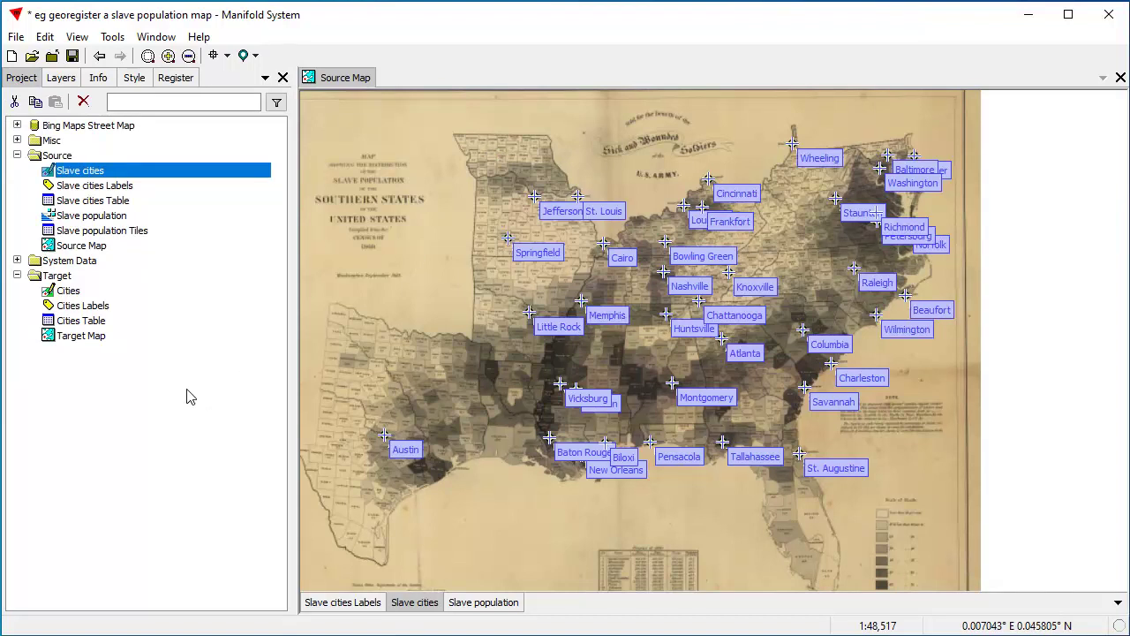
pyautogui.doubleClick(88, 337)
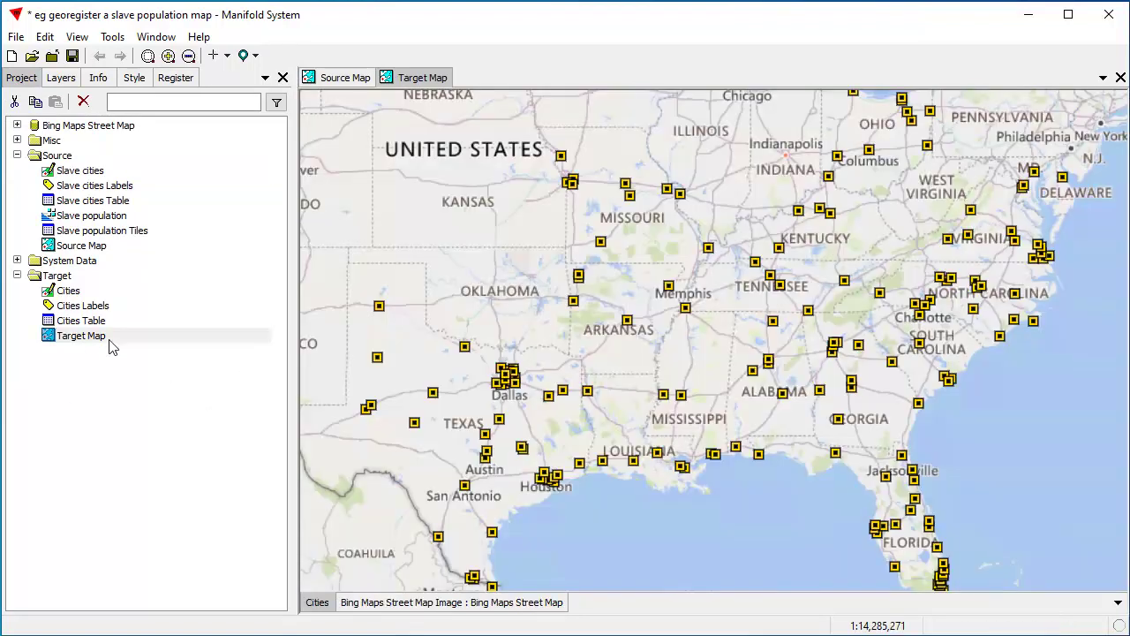
pyautogui.keyDown('shift'); pyautogui.click(319, 604); pyautogui.keyUp('shift')
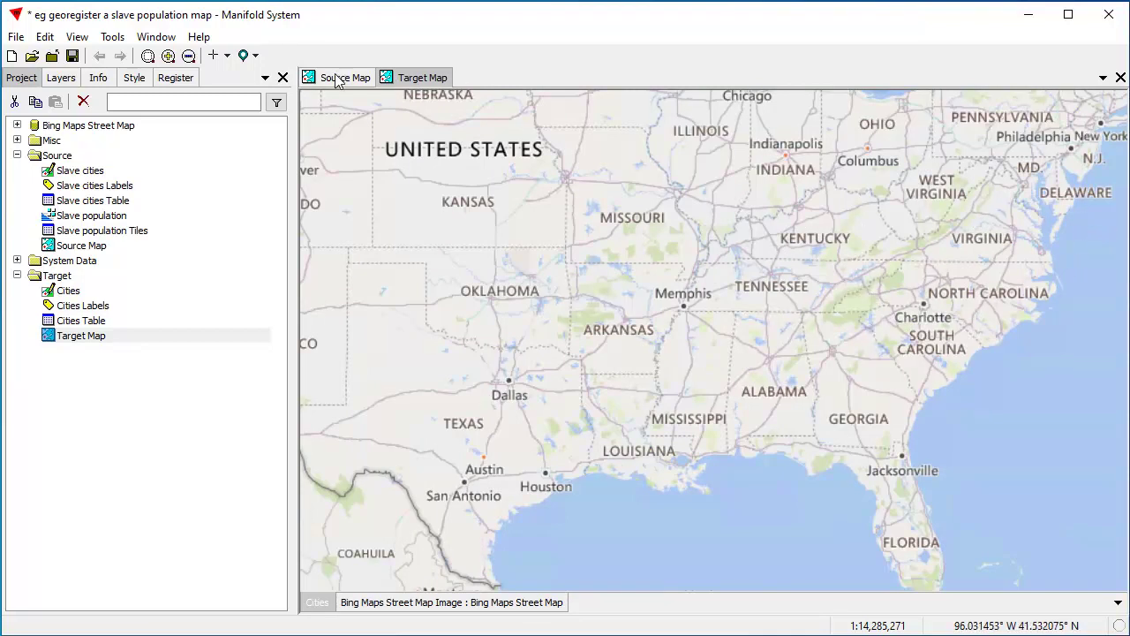
# Choose Source Map as the registration source for the Target Map
pyautogui.click(344, 77)
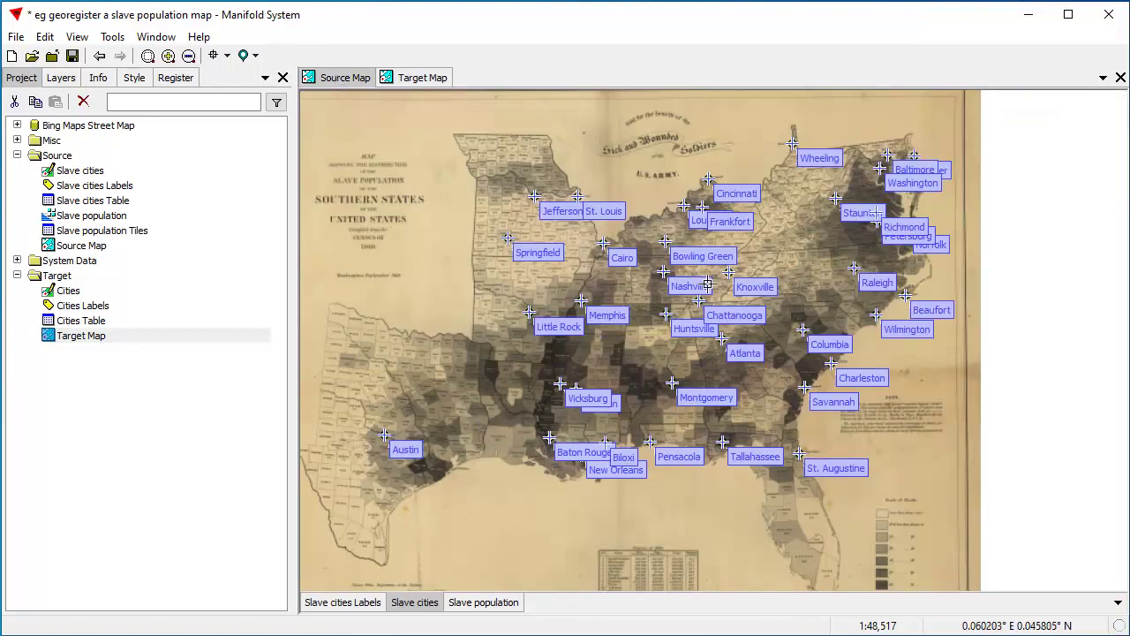
pyautogui.click(423, 78)
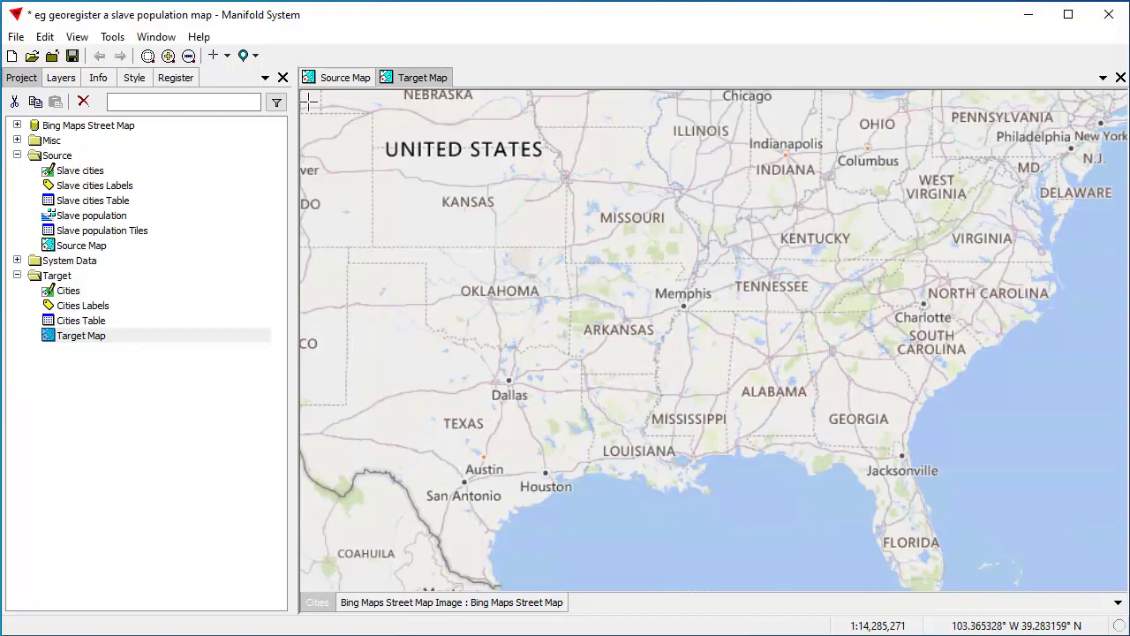
pyautogui.click(175, 79)
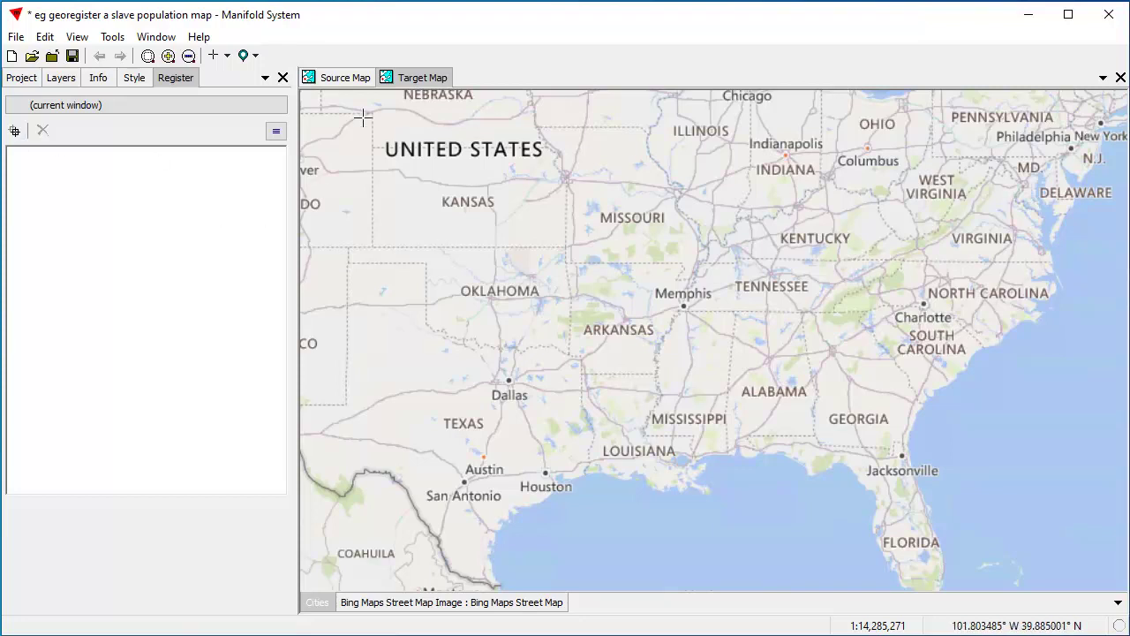
pyautogui.click(119, 104)
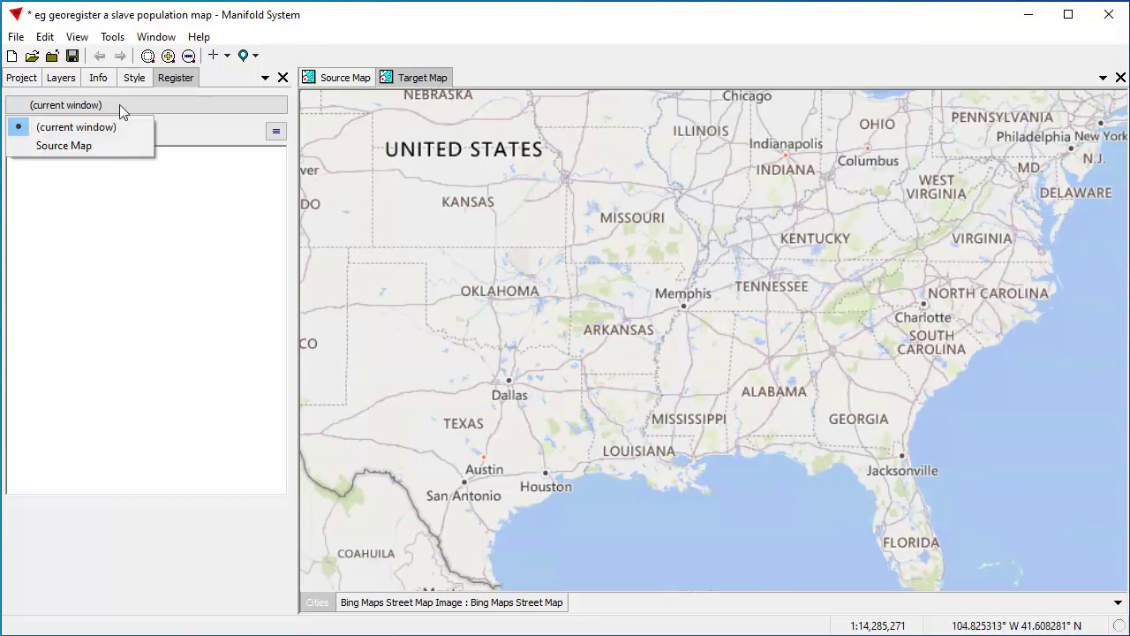
pyautogui.click(63, 146)
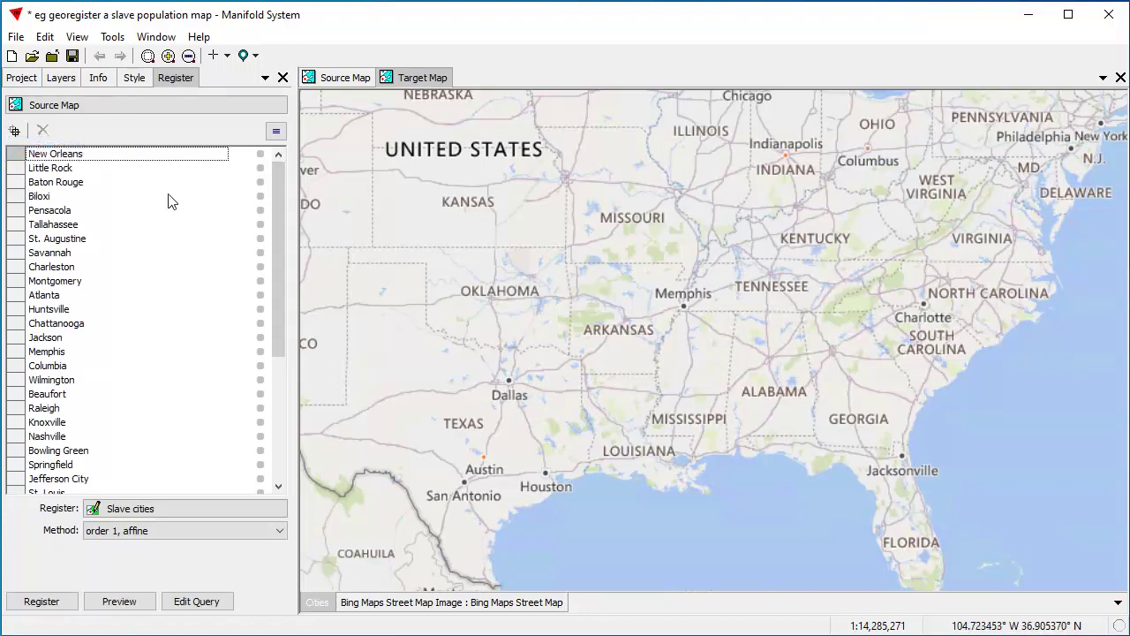
# Compare the Source Map's control points with the control point list in the Target Map and examine the New Orleans area
pyautogui.click(345, 78)
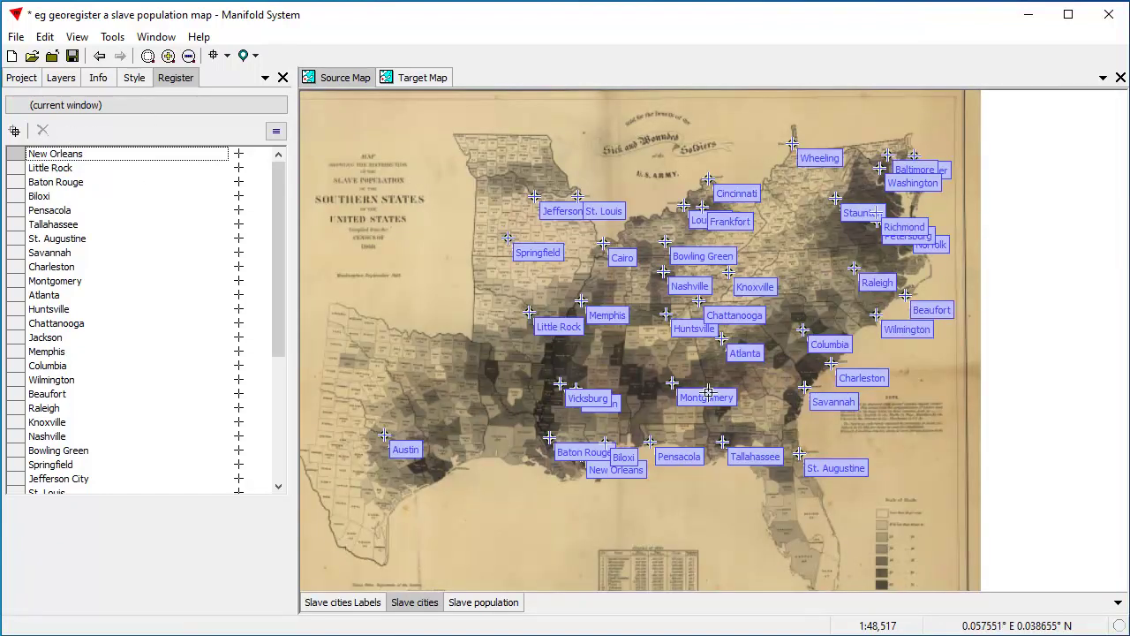
pyautogui.click(426, 82)
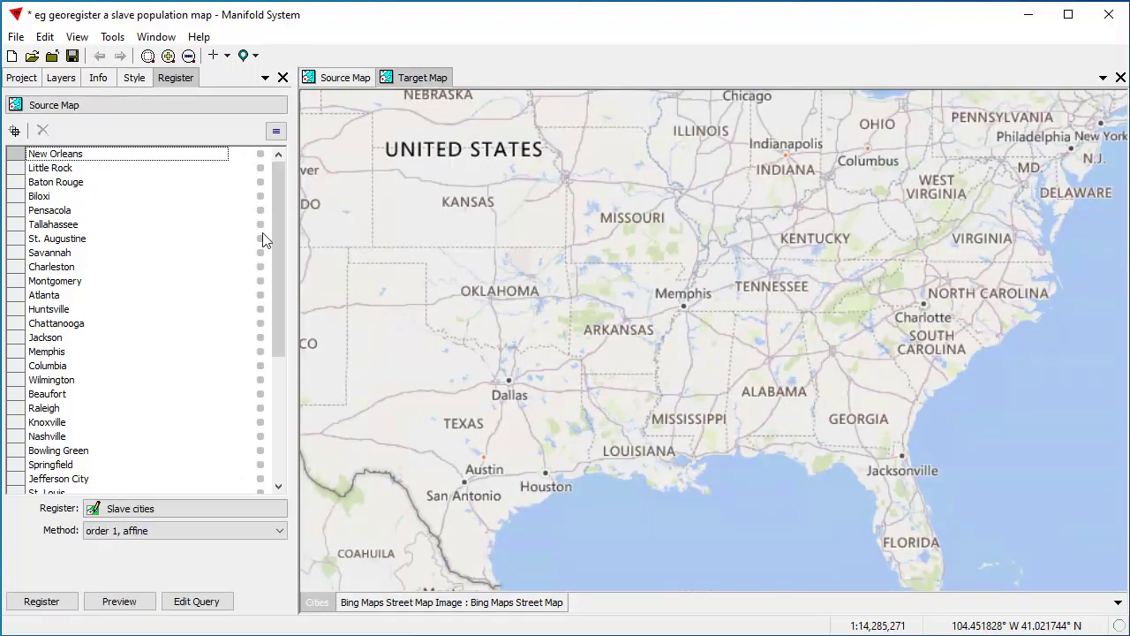
pyautogui.moveTo(279, 219); pyautogui.dragTo(284, 378)
pyautogui.moveTo(287, 325); pyautogui.dragTo(303, 154)
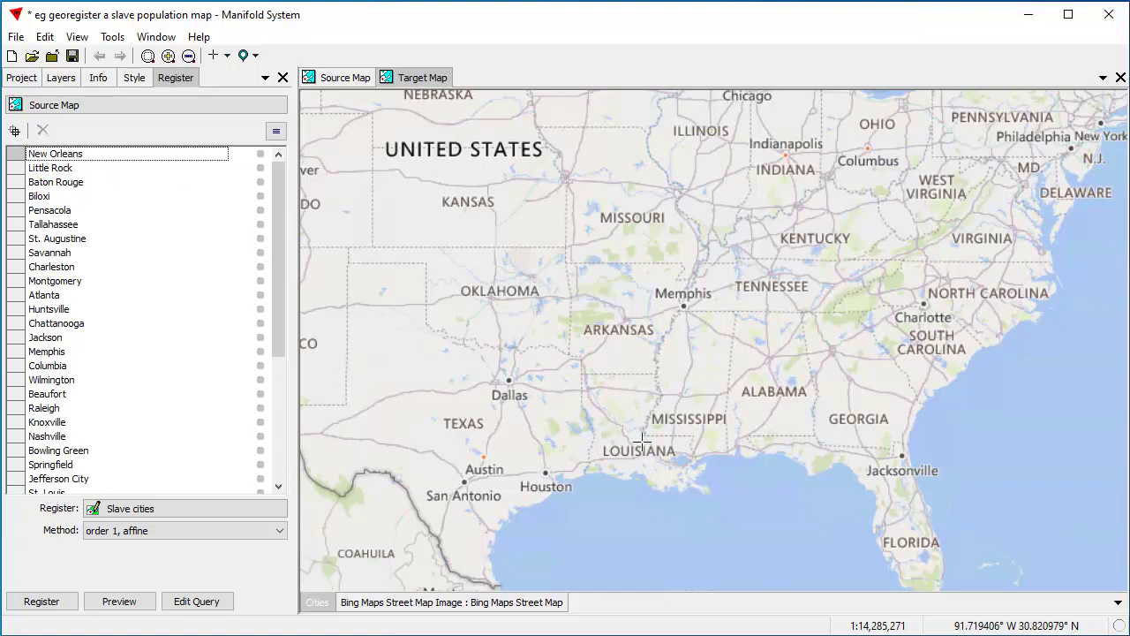
pyautogui.scroll(3, 746, 548)
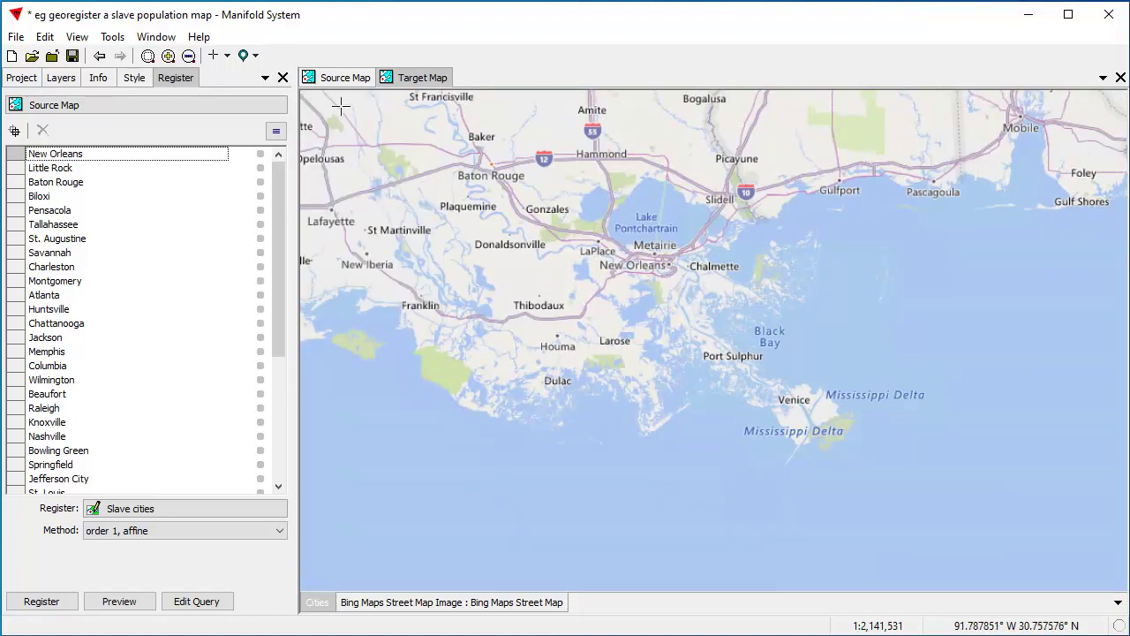
pyautogui.click(100, 56)
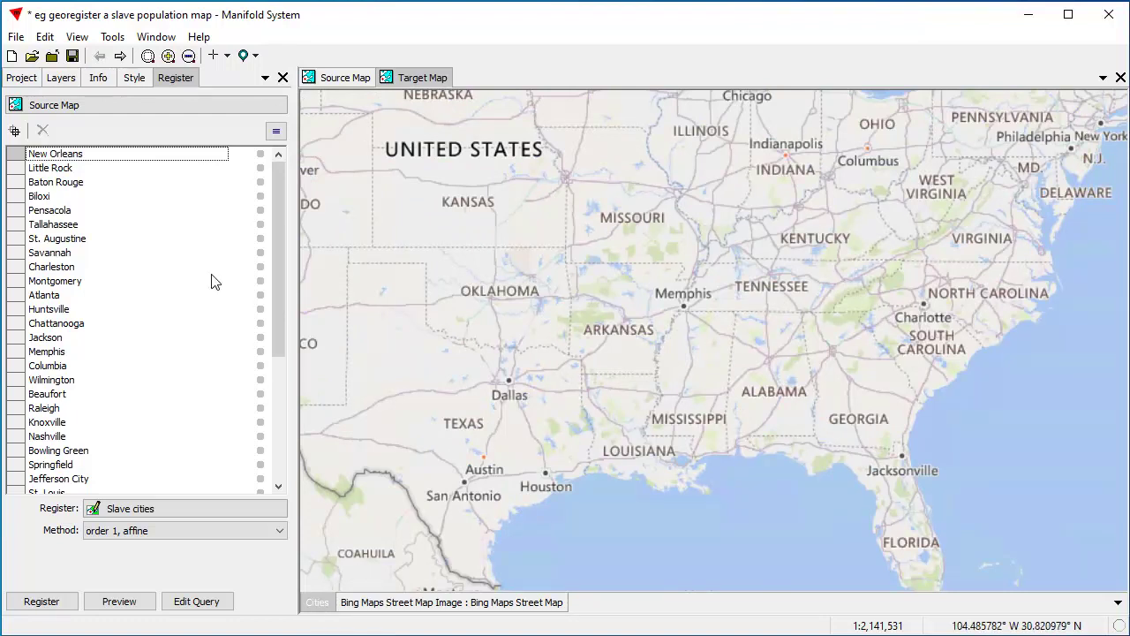
# Show the Cities layer in the Target Map and add Cities Labels to it as a new layer
pyautogui.click(22, 78)
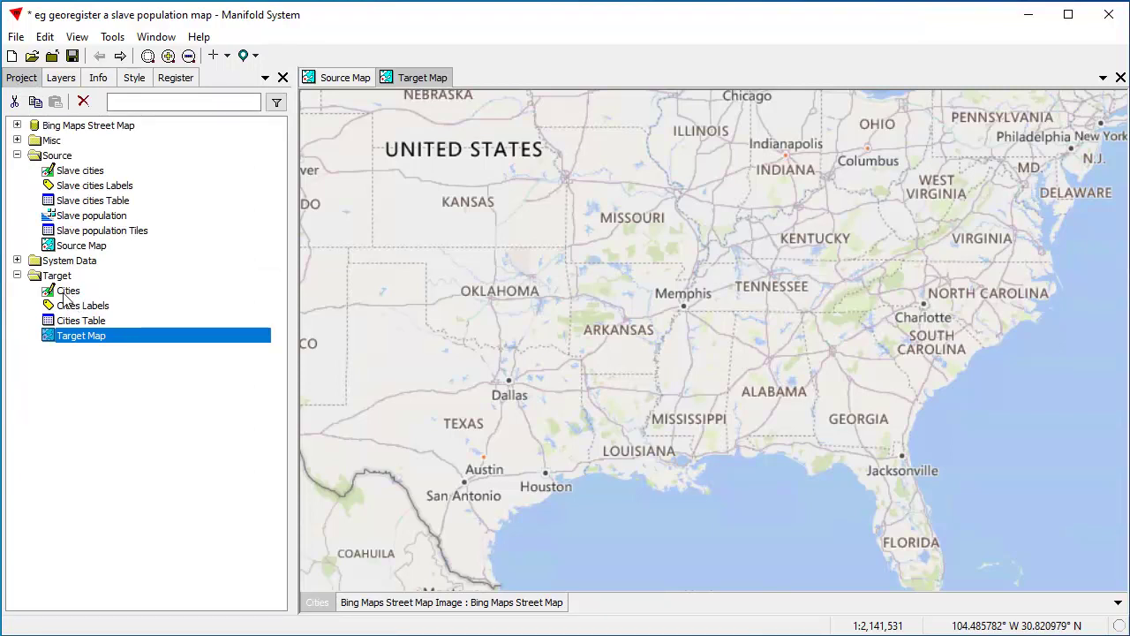
pyautogui.click(323, 606)
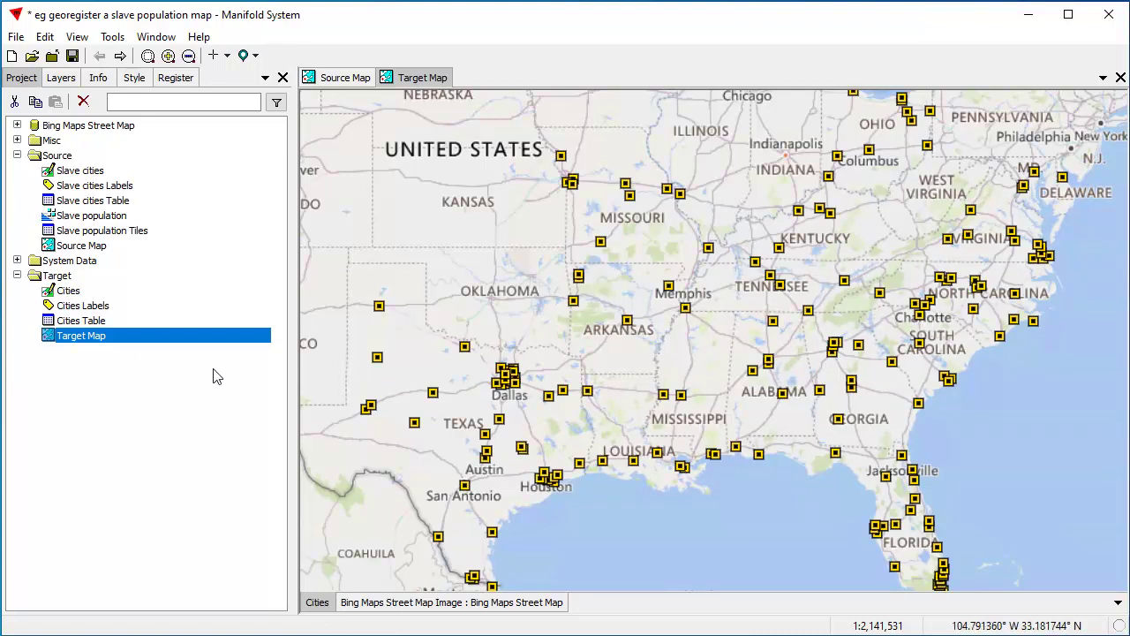
pyautogui.moveTo(89, 309); pyautogui.dragTo(389, 341)
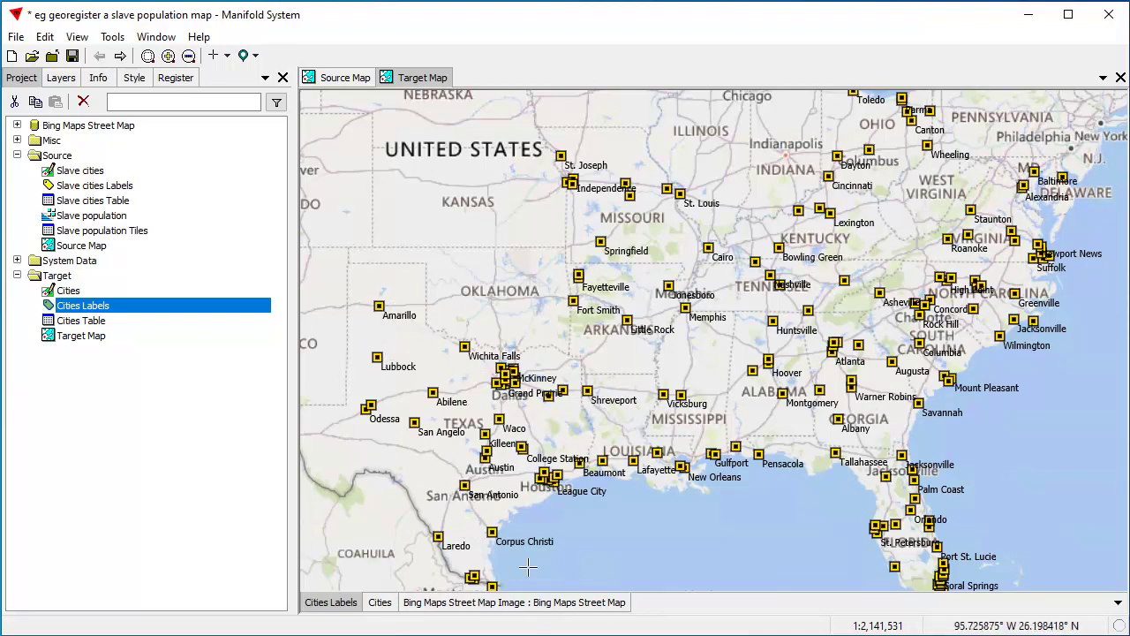
# Compare the cities in the Source Map and Target Map, and check which drawings are available as control points
pyautogui.click(345, 78)
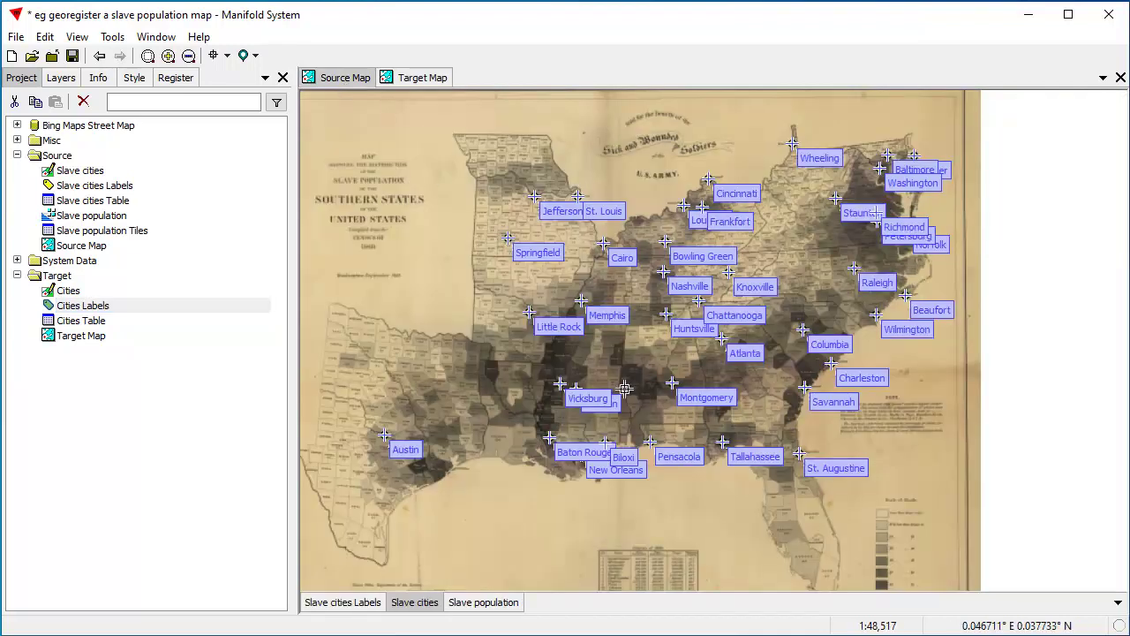
pyautogui.click(415, 77)
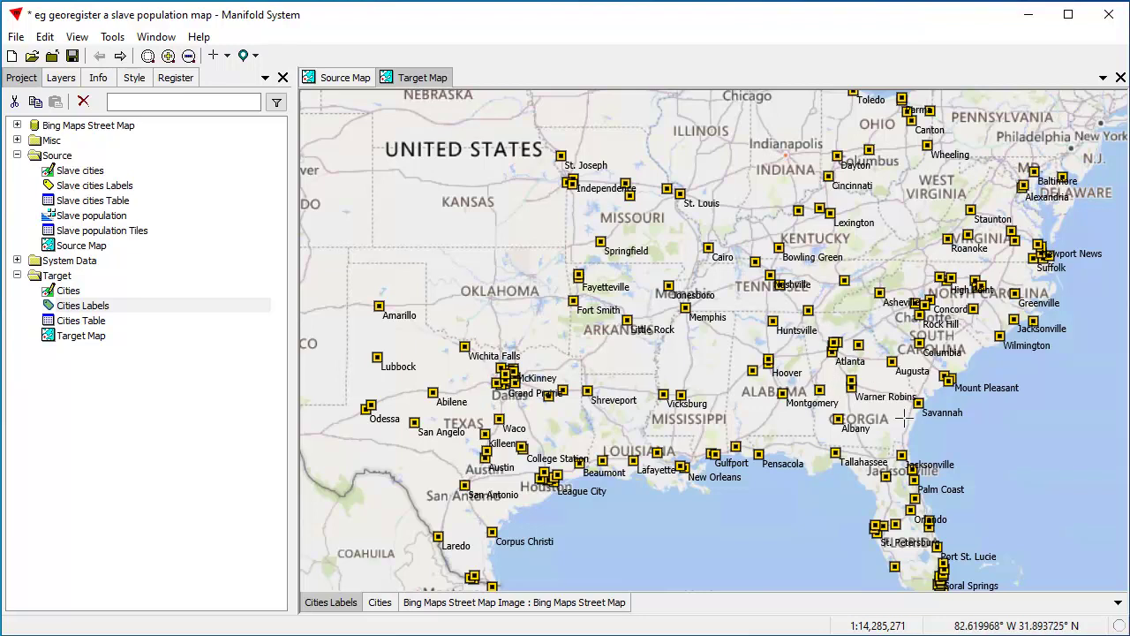
pyautogui.click(176, 78)
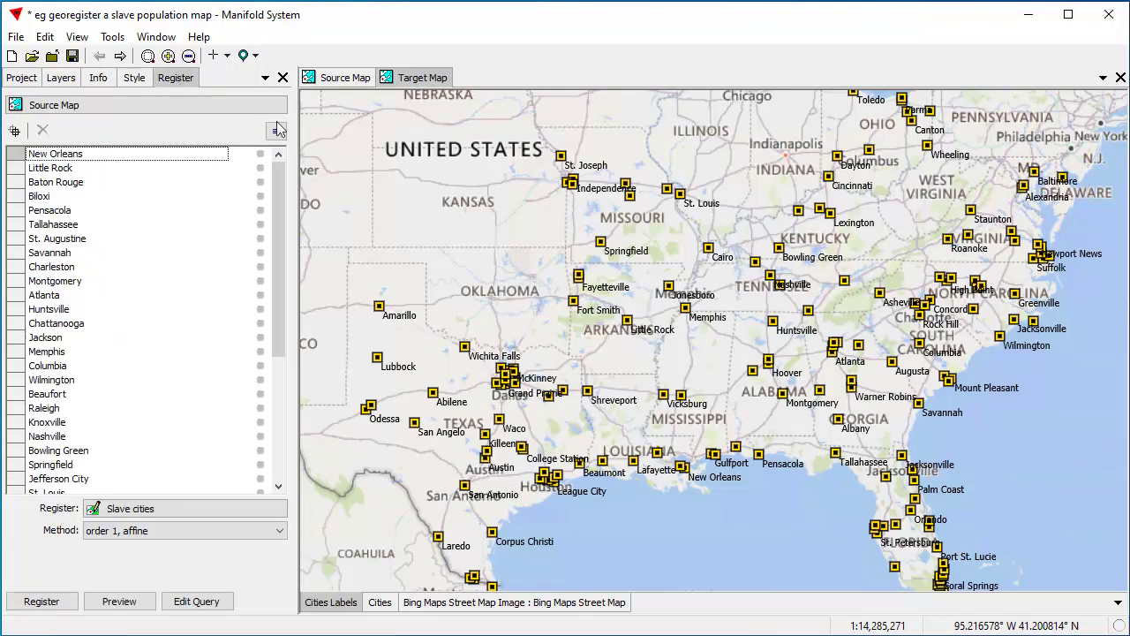
pyautogui.click(14, 133)
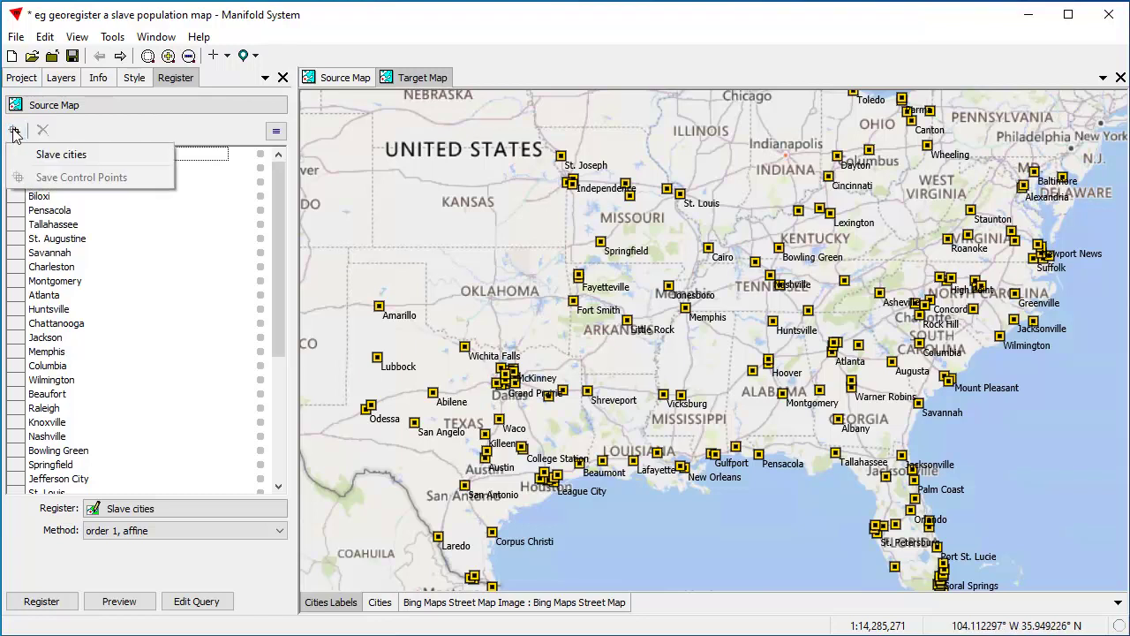
pyautogui.click(163, 82)
# Add a FieldNameRegister property with the value NAME to the Cities drawing in the Target folder
pyautogui.click(21, 78)
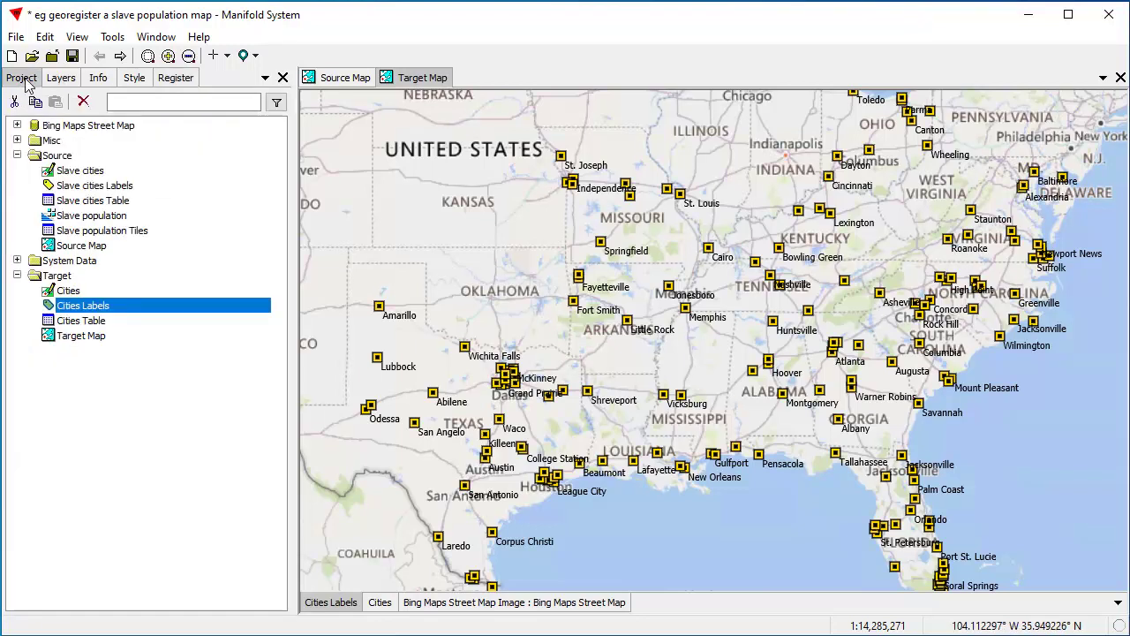
pyautogui.rightClick(71, 291)
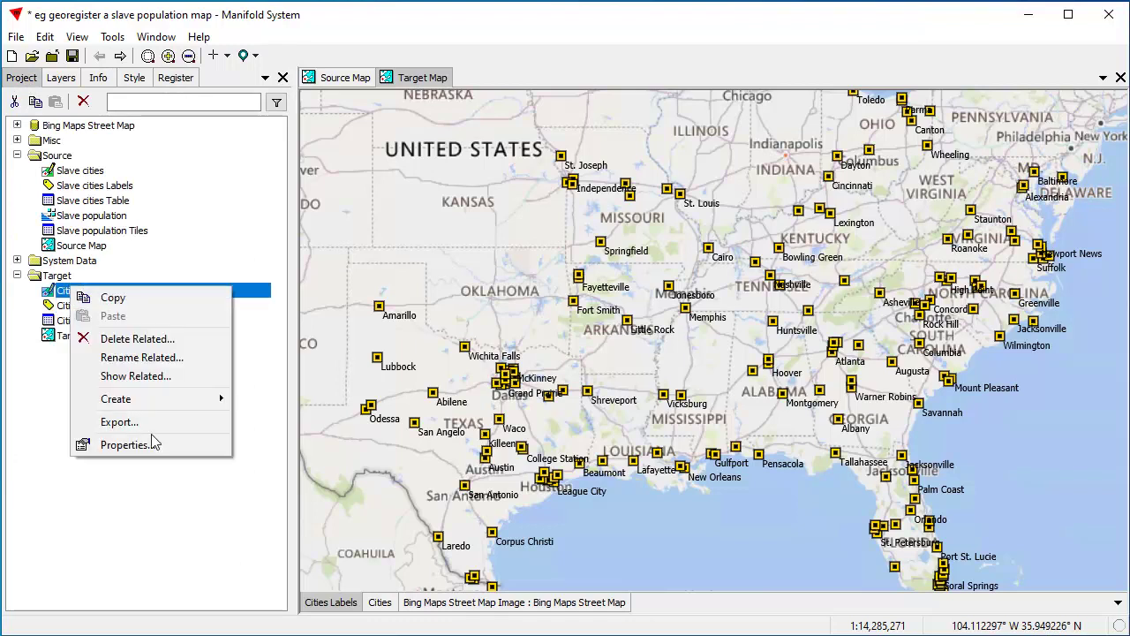
pyautogui.click(141, 445)
pyautogui.click(423, 240)
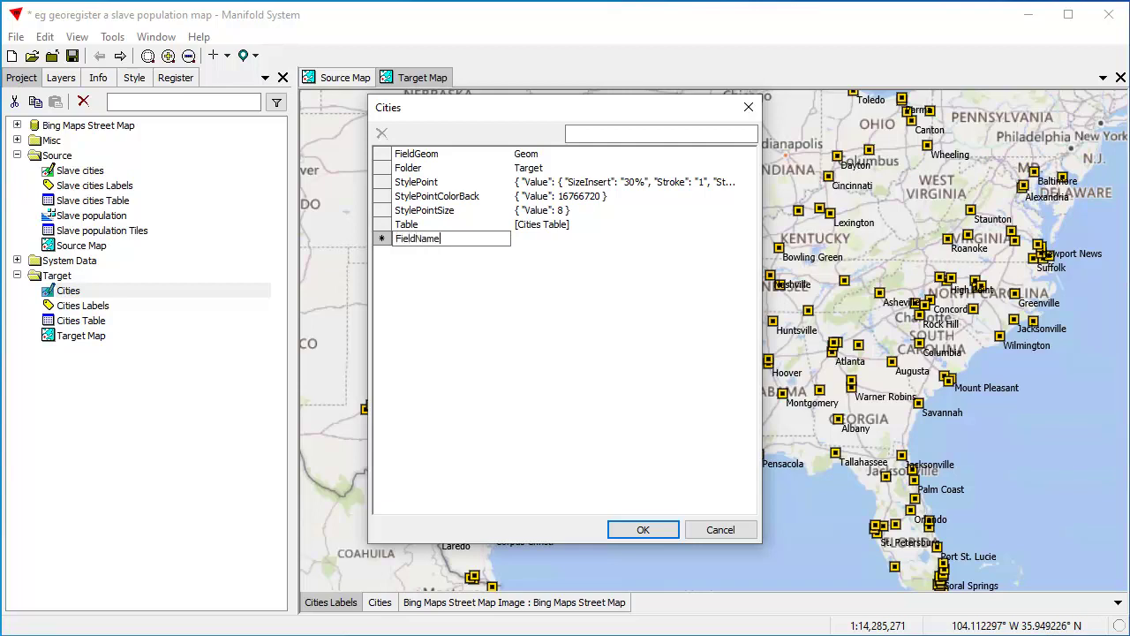
pyautogui.write('FieldNameRegister')
pyautogui.press('Return')
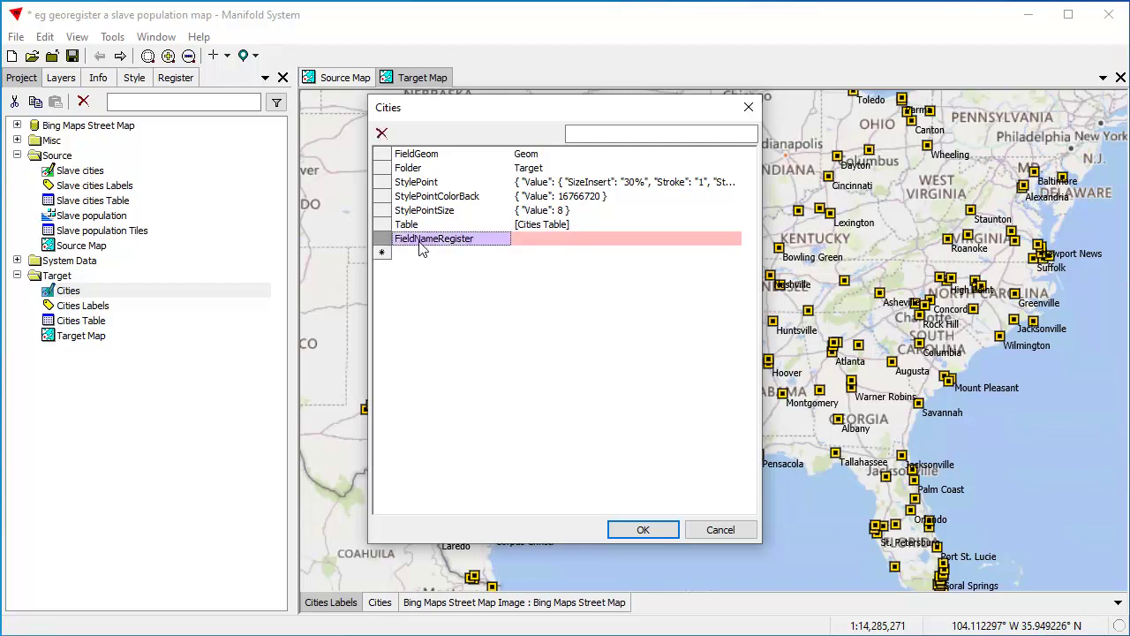
pyautogui.press('Tab')
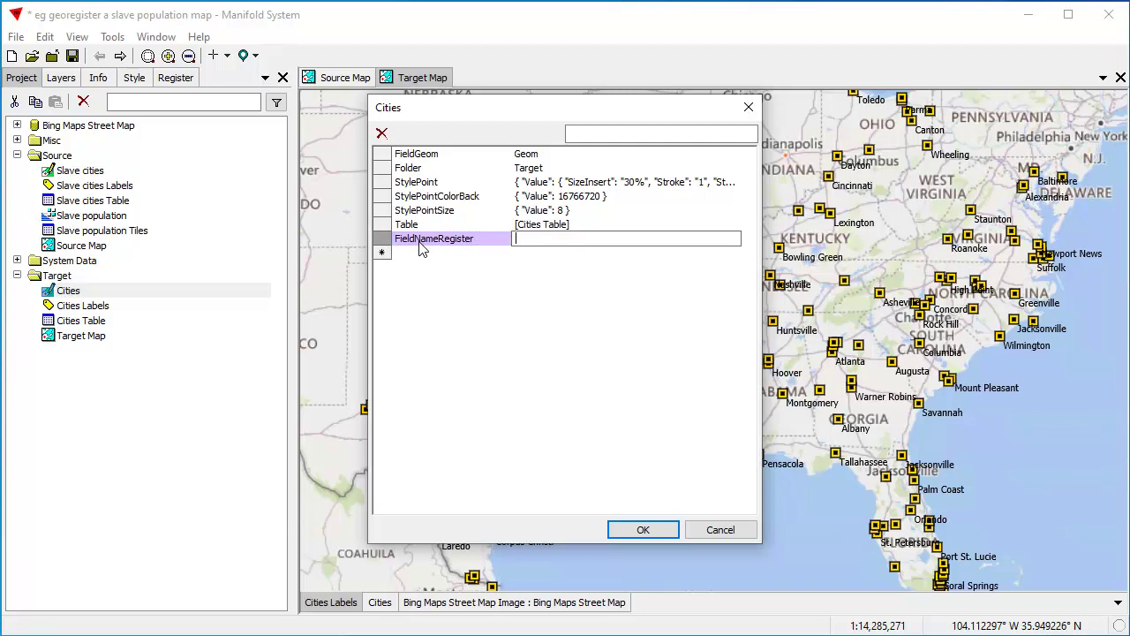
pyautogui.click(419, 245)
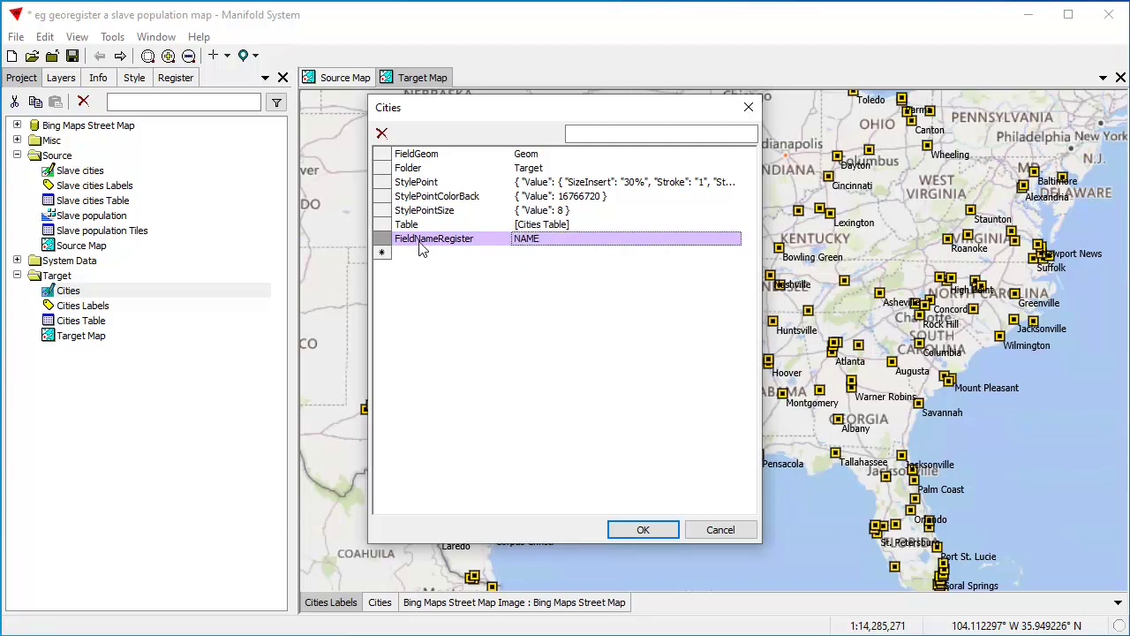
pyautogui.click(663, 531)
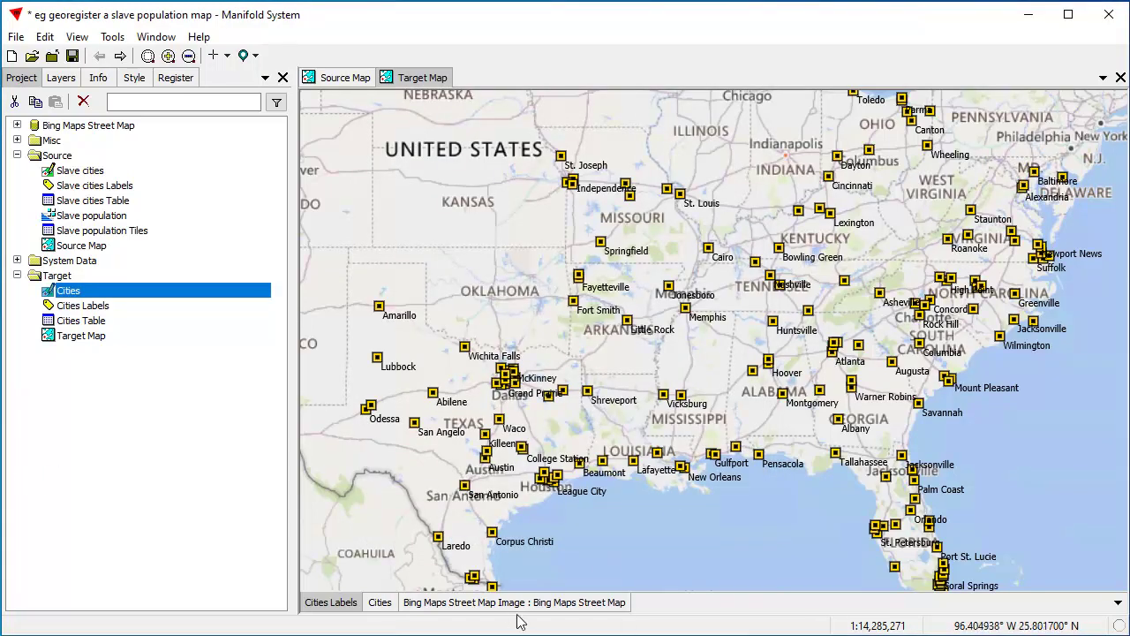
# Load the Cities points as registration control points for the Target Map
pyautogui.click(175, 77)
pyautogui.click(15, 131)
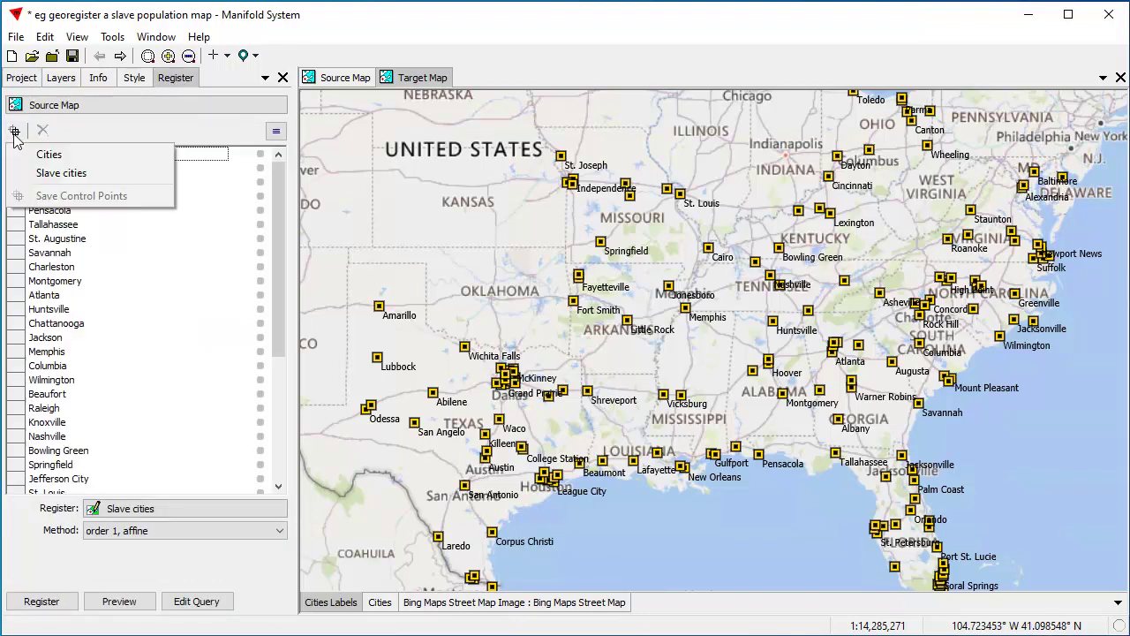
pyautogui.click(67, 160)
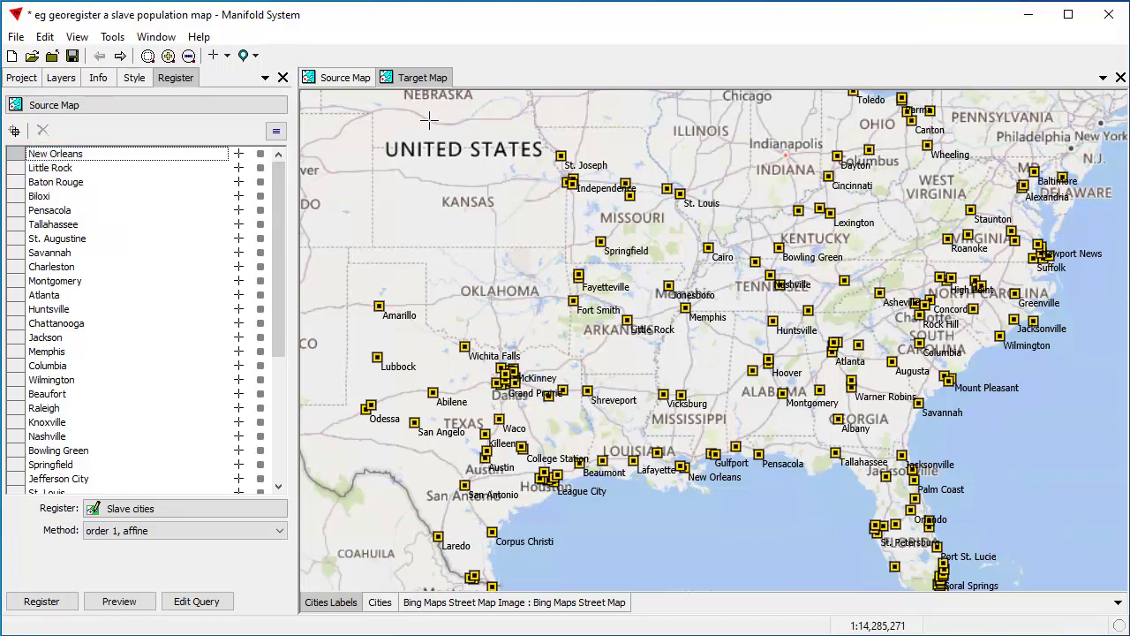
# Examine the city names in the Cities Table and return to the Target Map
pyautogui.click(22, 78)
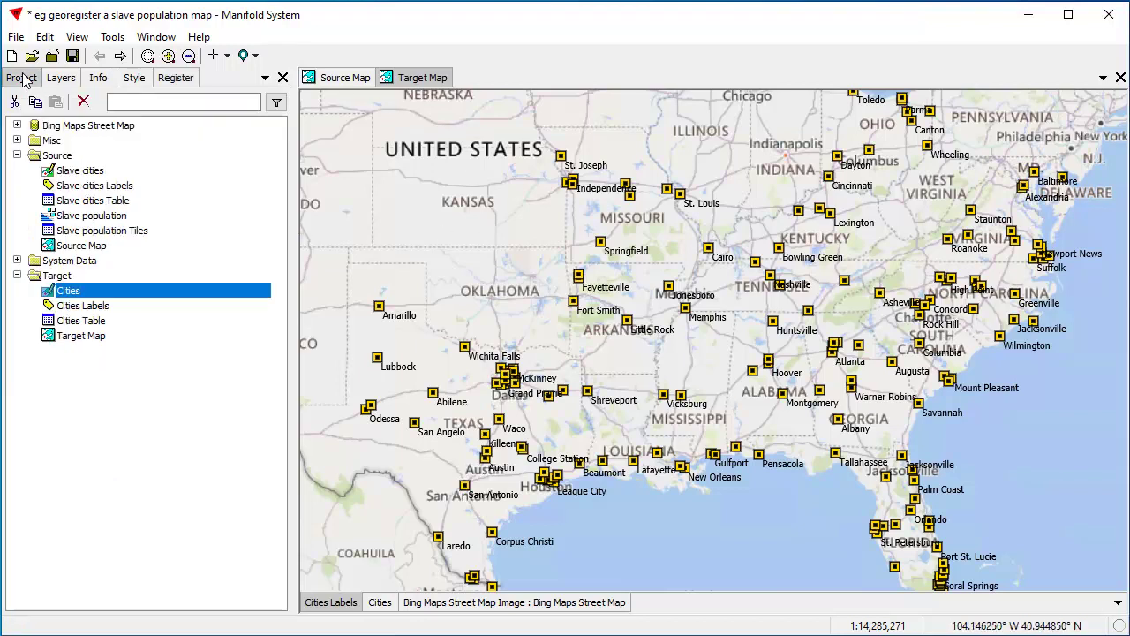
pyautogui.doubleClick(105, 323)
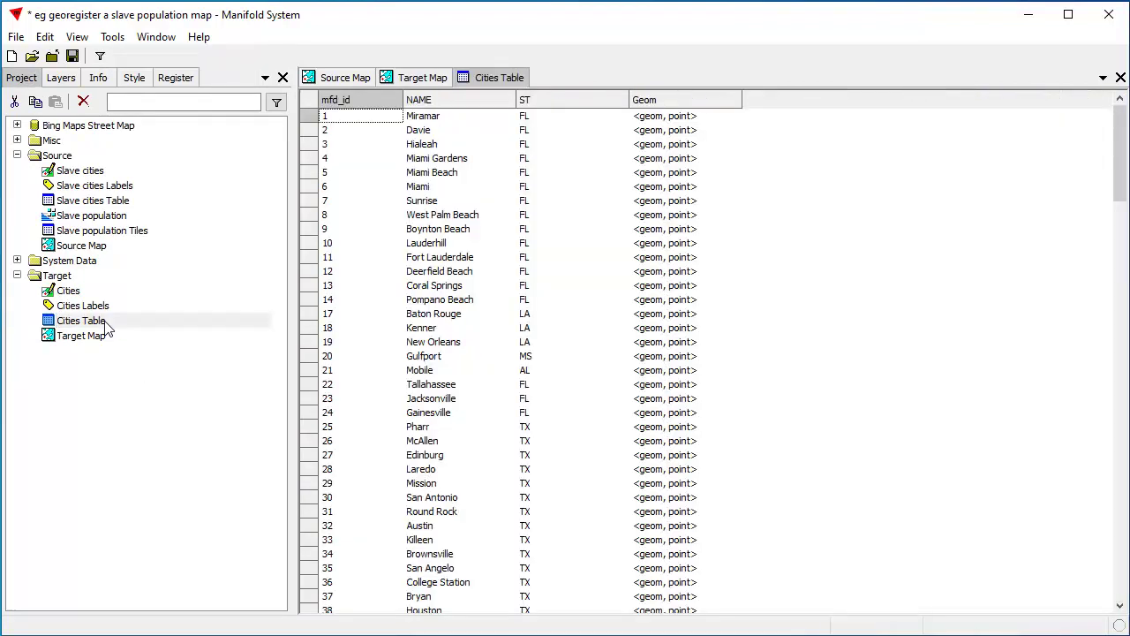
pyautogui.moveTo(1118, 120)
pyautogui.mouseDown()
pyautogui.moveTo(1119, 528)
pyautogui.moveTo(1118, 122)
pyautogui.mouseUp()
pyautogui.click(428, 79)
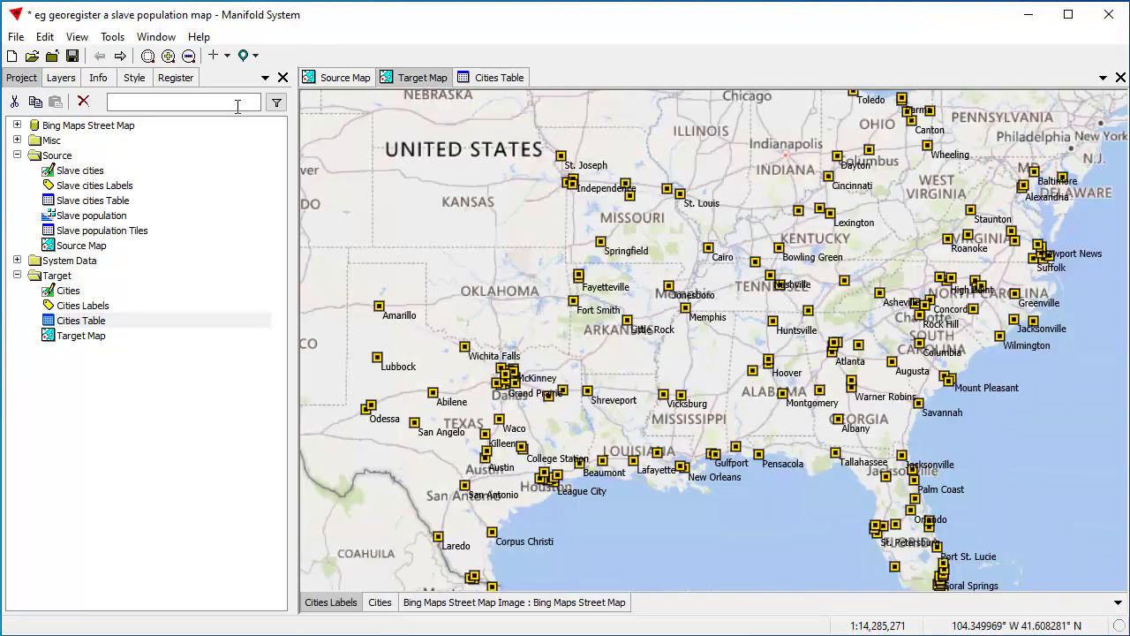
# Compare the control point lists of the Source Map and Target Map through to the last entry
pyautogui.click(177, 81)
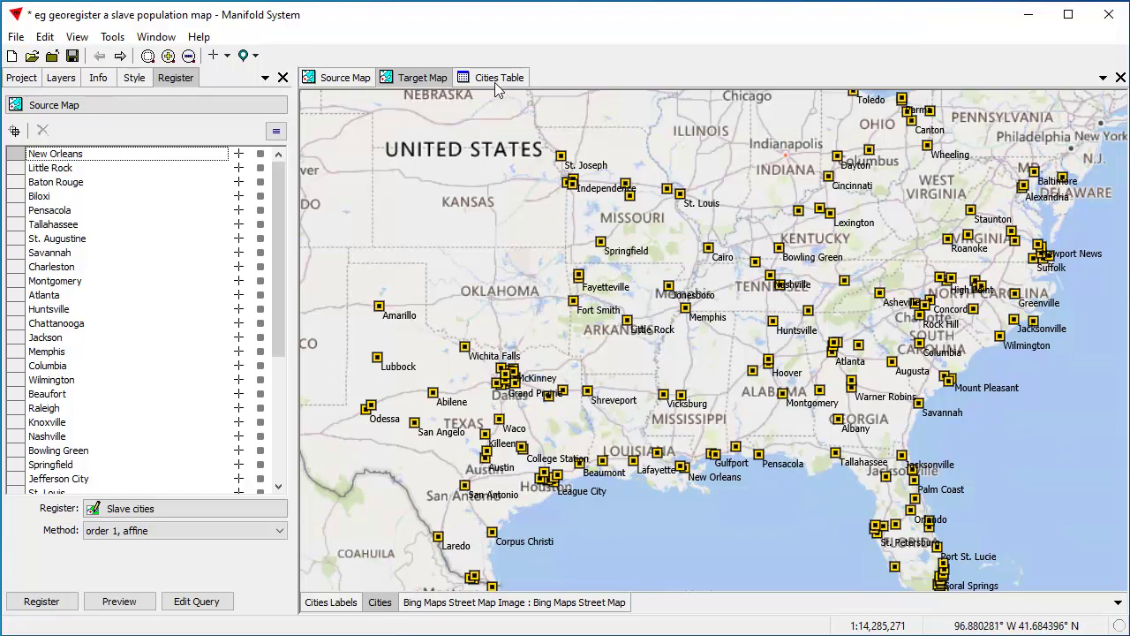
pyautogui.click(334, 78)
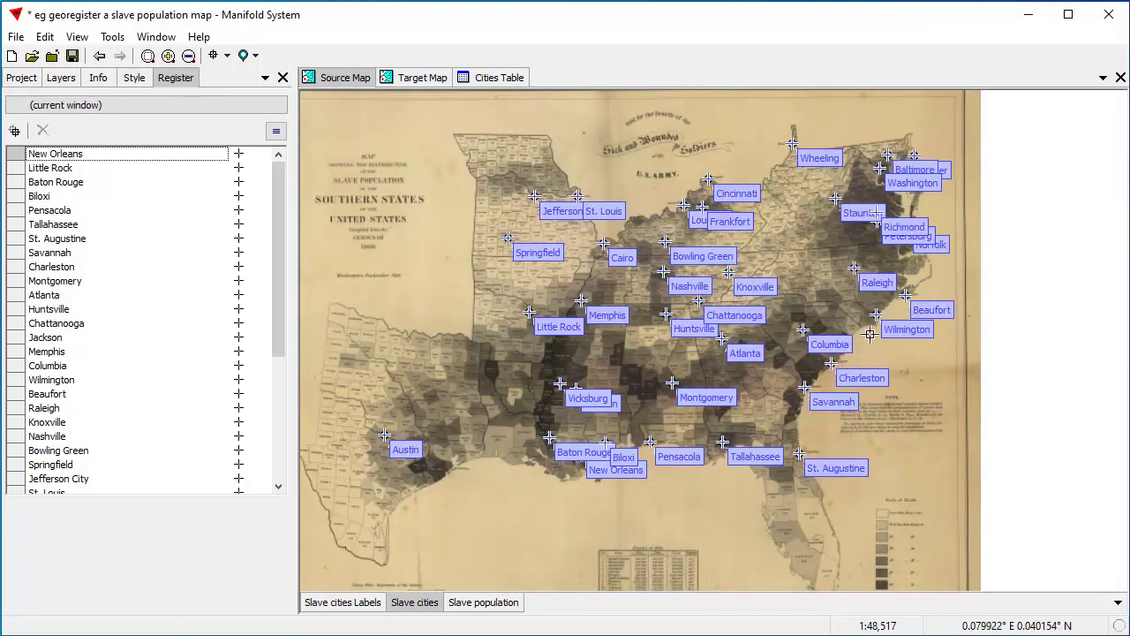
pyautogui.click(412, 78)
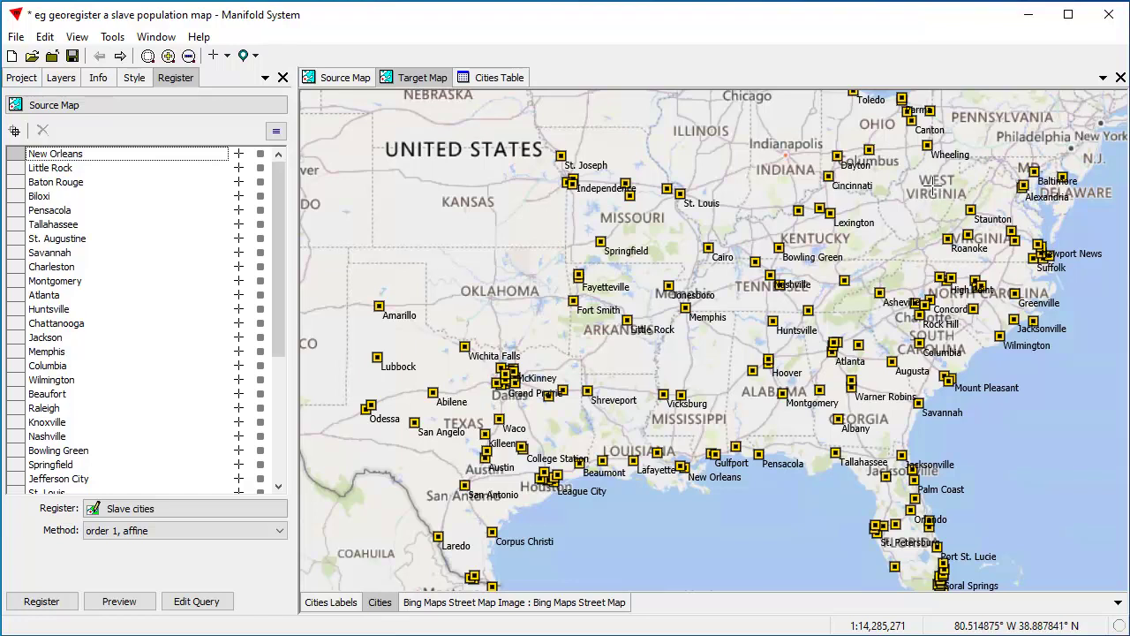
pyautogui.scroll(-5, 100, 399)
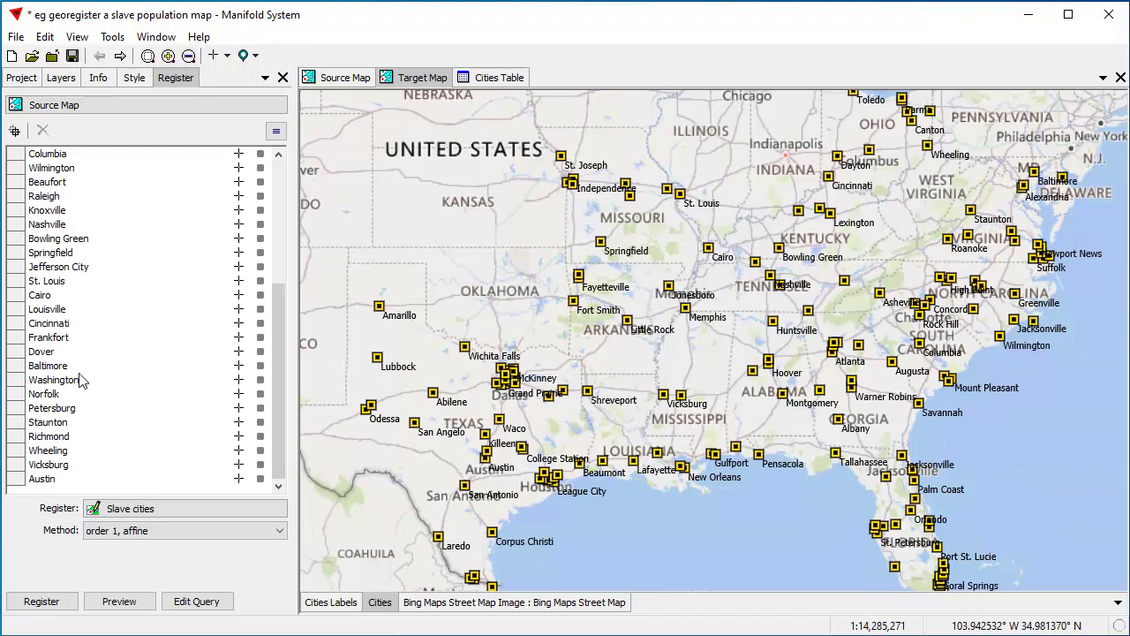
# Set the registration to the Slave population image using the thin-plate spline method with 1 pixel division
pyautogui.click(153, 511)
pyautogui.click(162, 549)
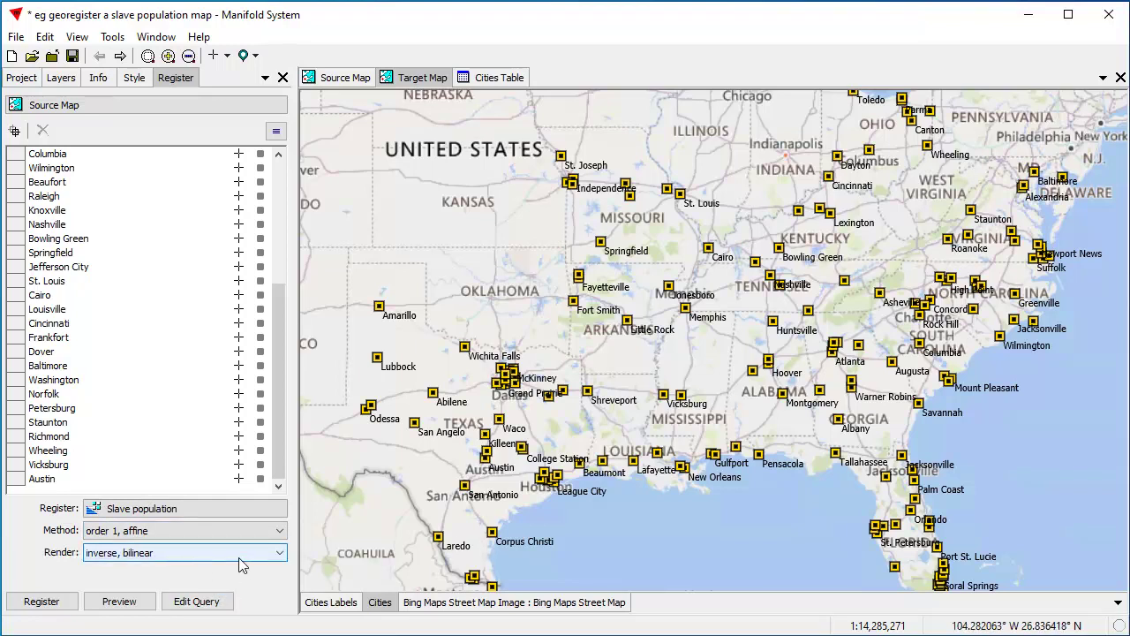
pyautogui.click(279, 535)
pyautogui.click(123, 626)
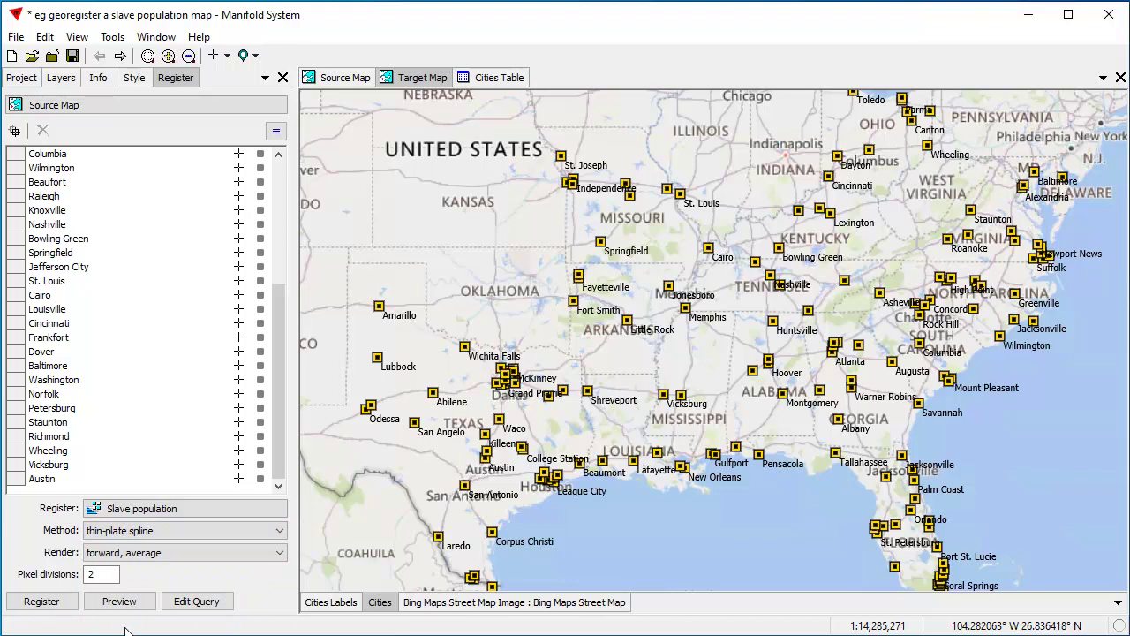
pyautogui.click(85, 574)
pyautogui.hotkey('shift', 'End')
pyautogui.write('1')
# Inspect the component information of the Slave population image in the Source Map, including its image size
pyautogui.click(345, 78)
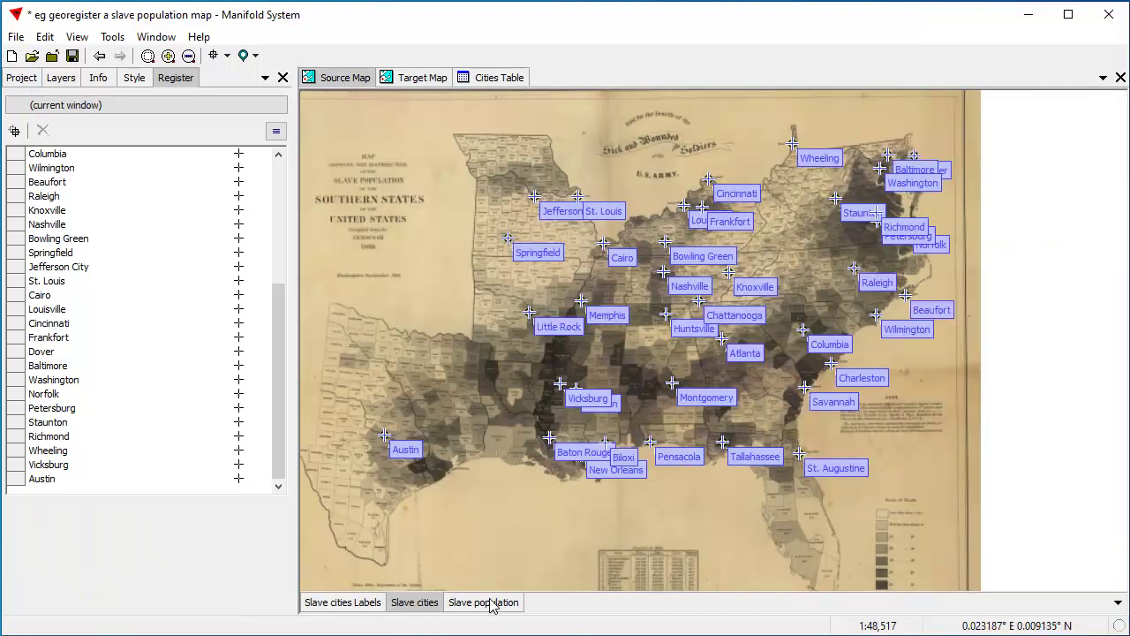
pyautogui.click(491, 604)
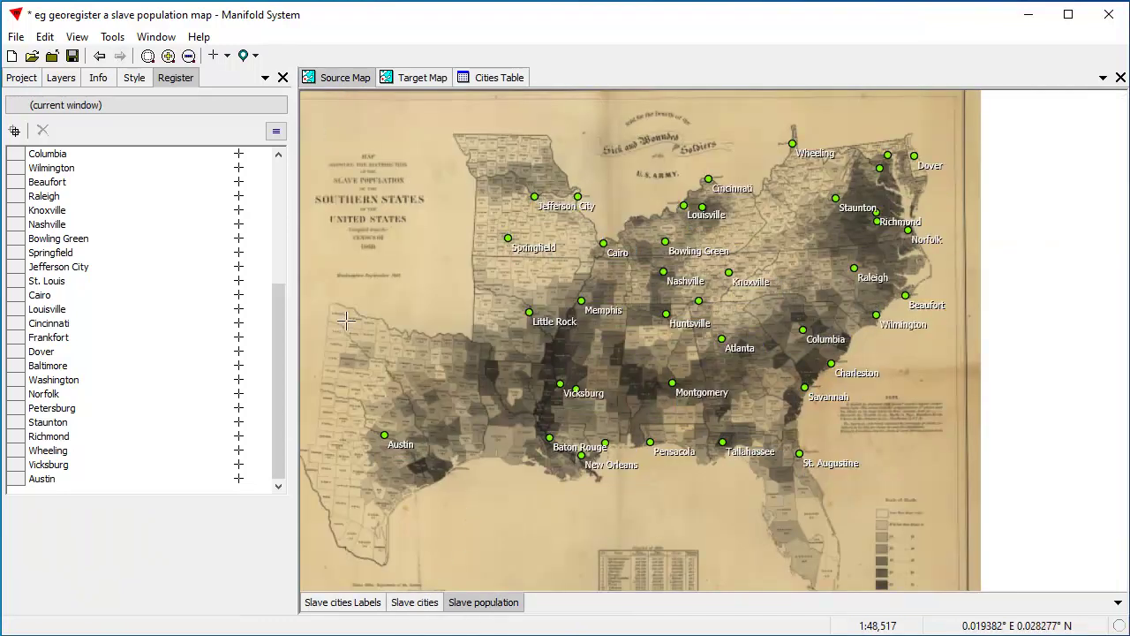
pyautogui.click(98, 79)
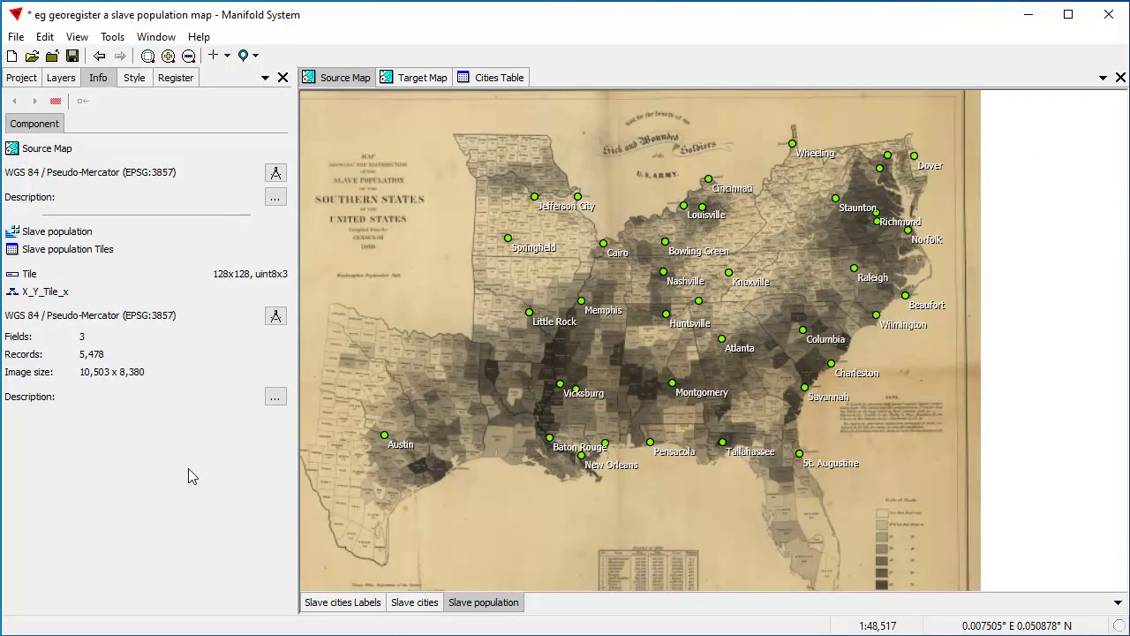
# Choose Slave population for registration in the Target Map again and preview the result at 50% opacity
pyautogui.click(405, 81)
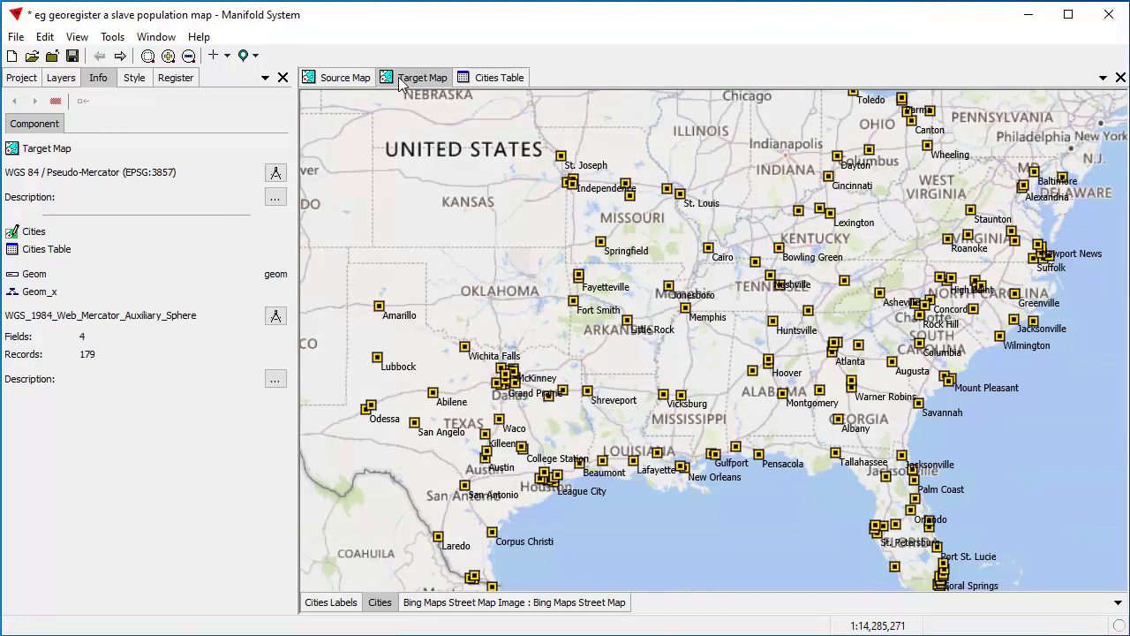
pyautogui.click(171, 81)
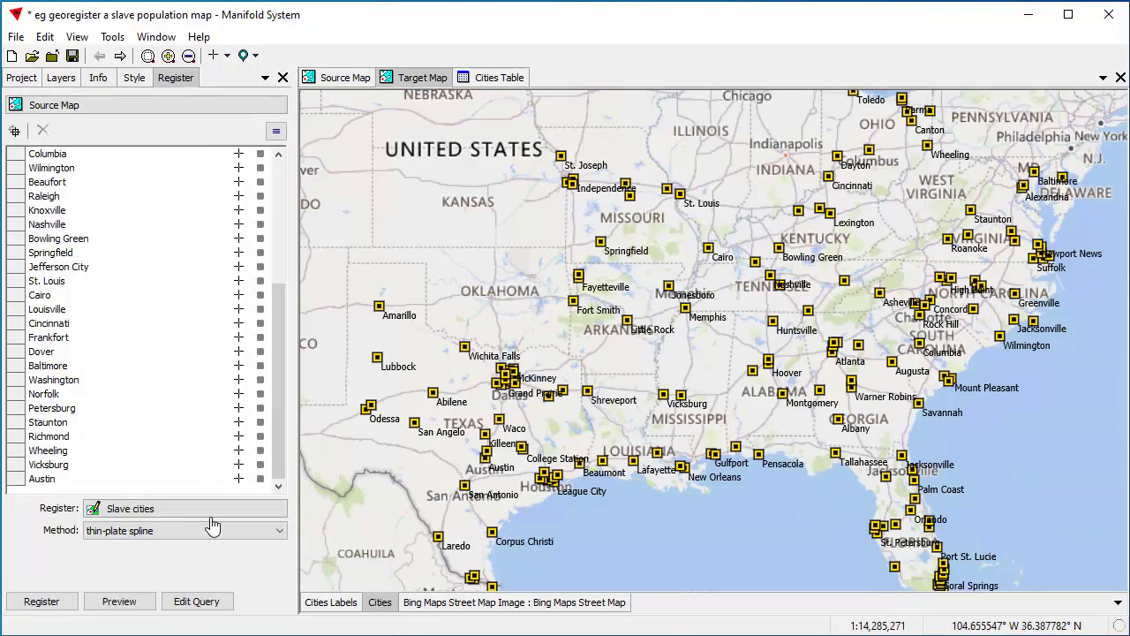
pyautogui.click(170, 512)
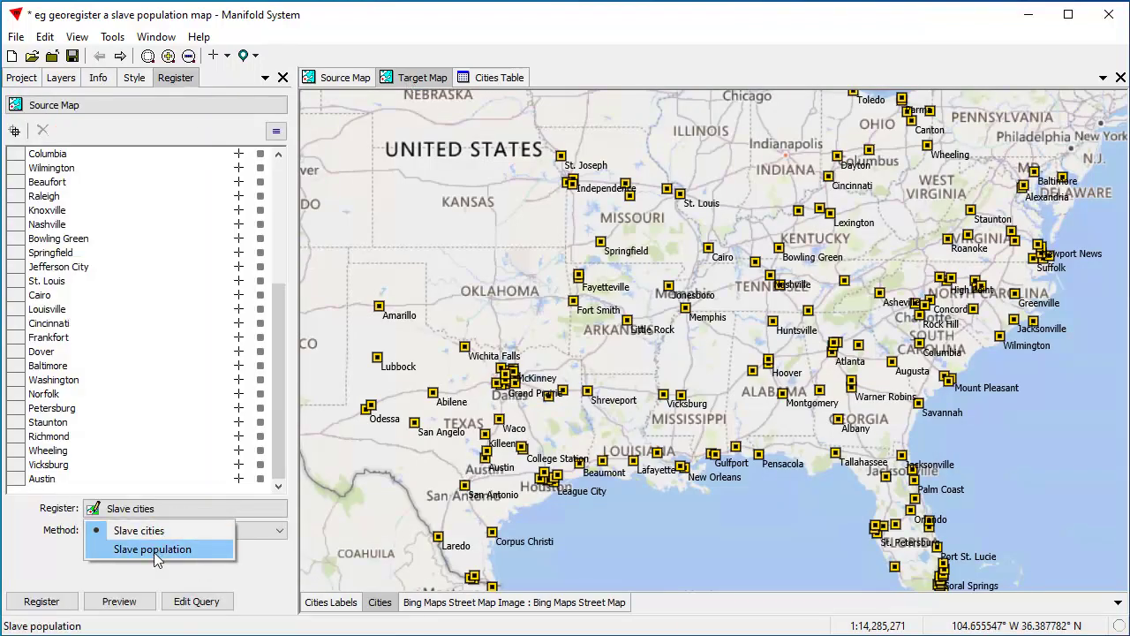
pyautogui.click(139, 548)
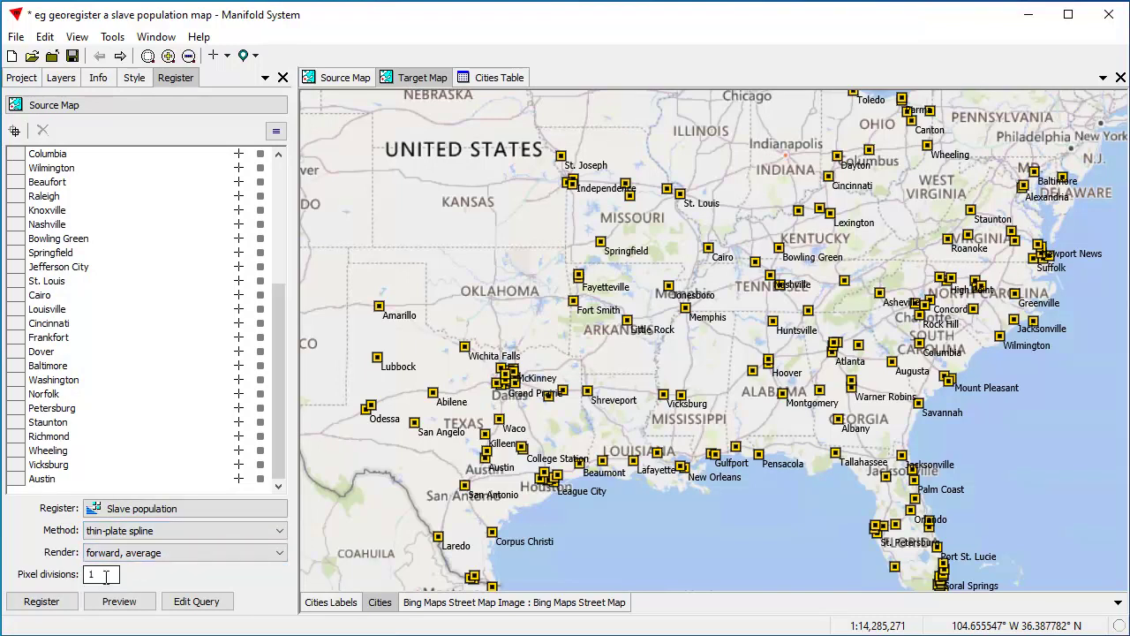
pyautogui.click(123, 602)
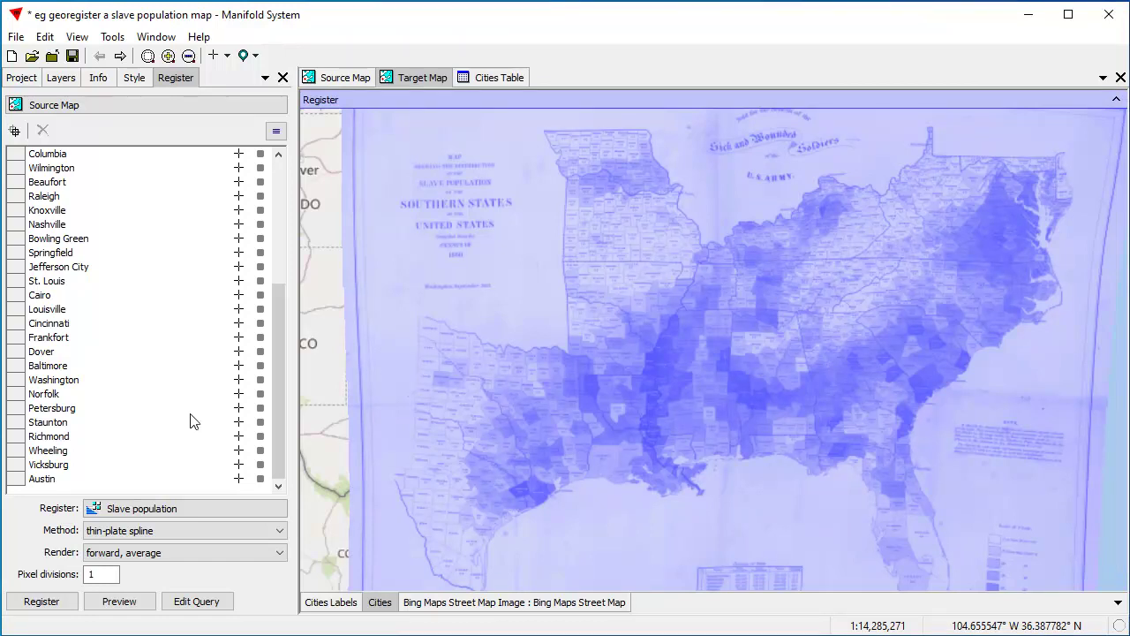
pyautogui.rightClick(731, 97)
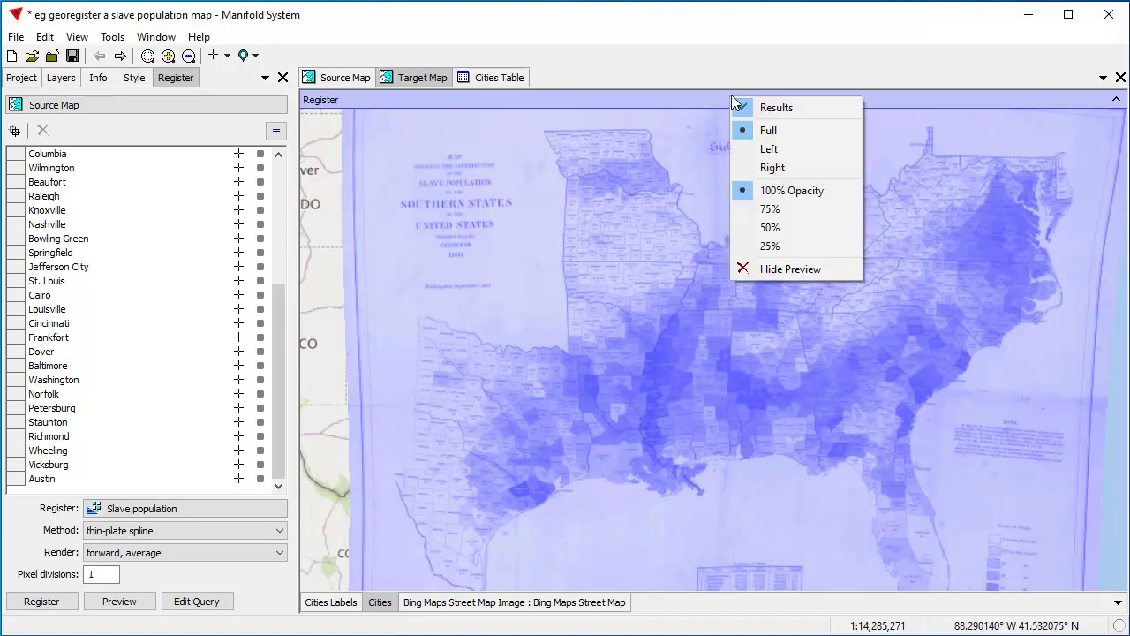
pyautogui.click(772, 230)
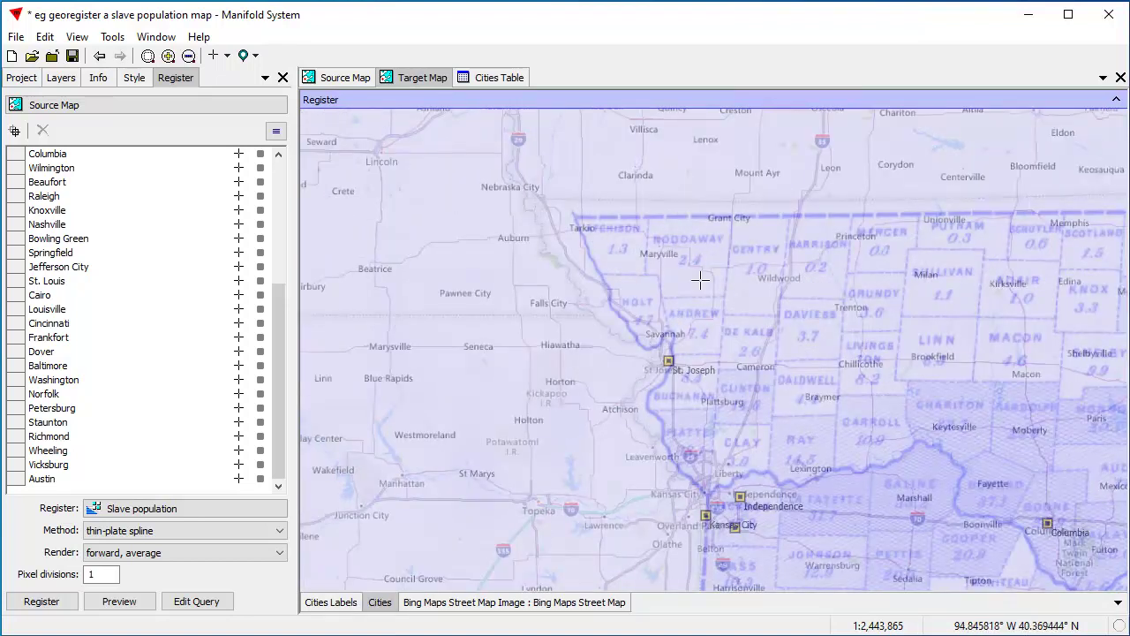
# Examine the registration preview along the Georgia and South Carolina coast and over its full extent, and run the registration of the Slave population image
pyautogui.click(101, 56)
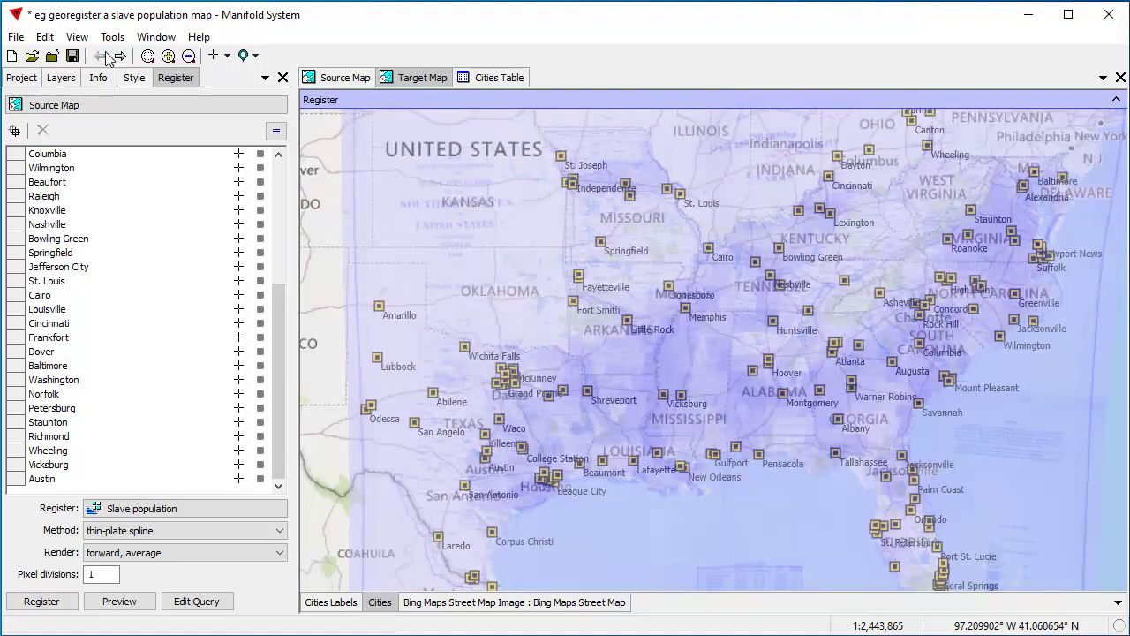
pyautogui.moveTo(875, 345); pyautogui.dragTo(1000, 444)
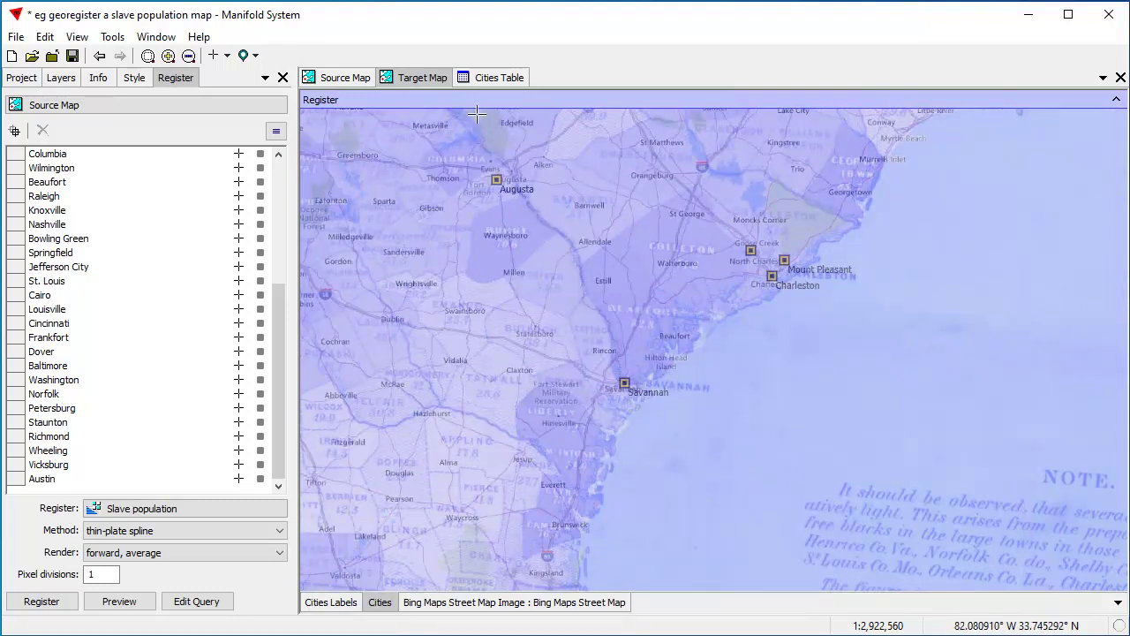
pyautogui.click(101, 57)
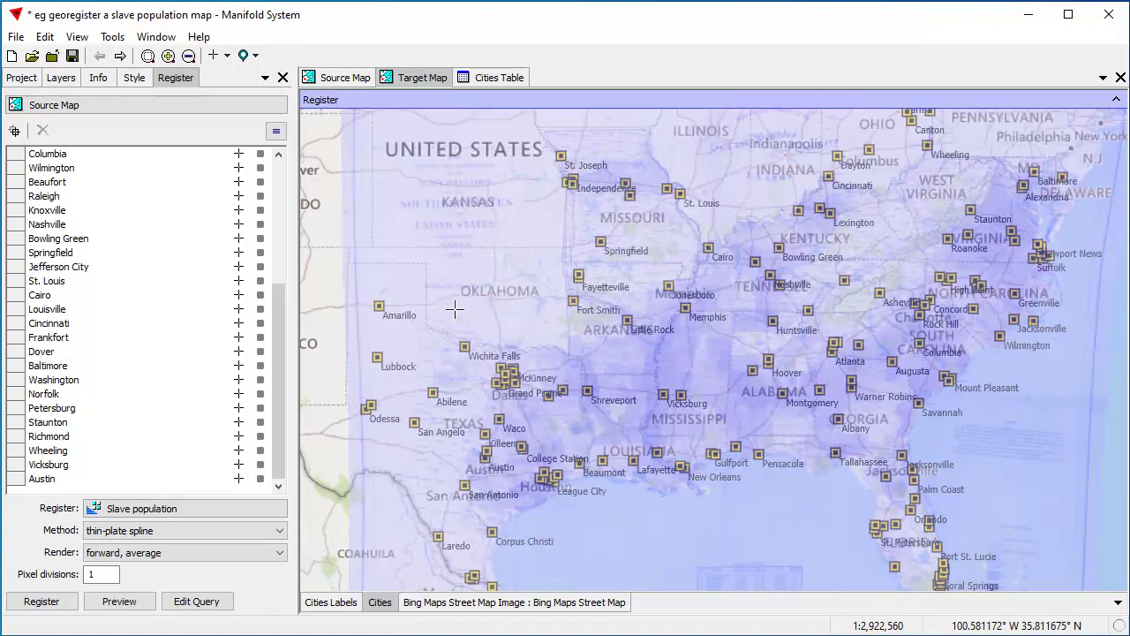
pyautogui.scroll(-2, 711, 358)
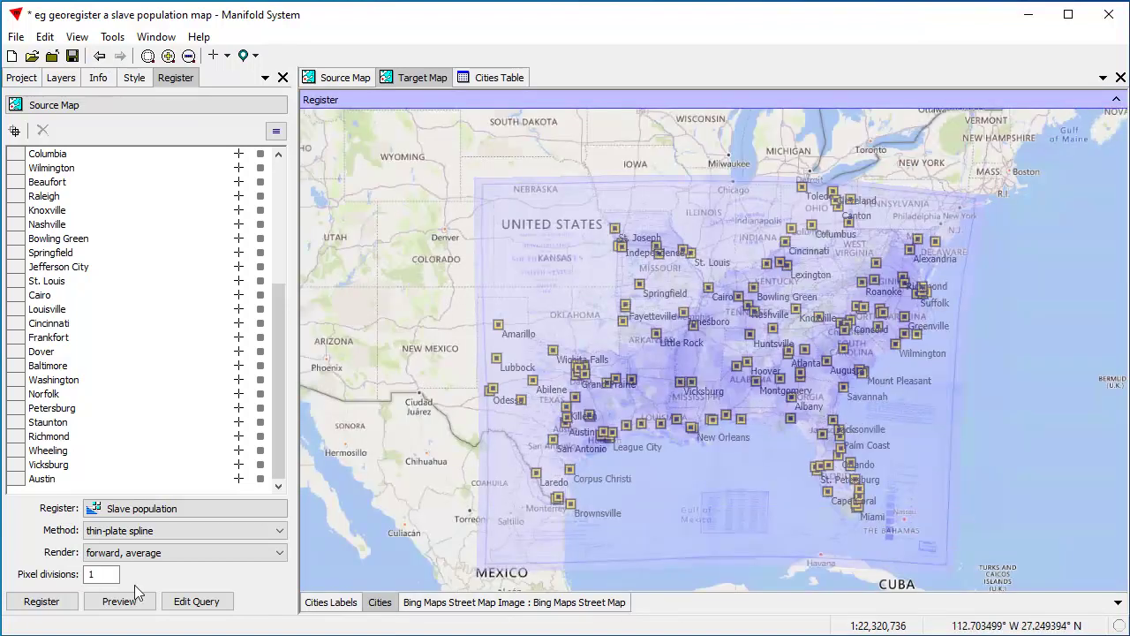
pyautogui.click(39, 603)
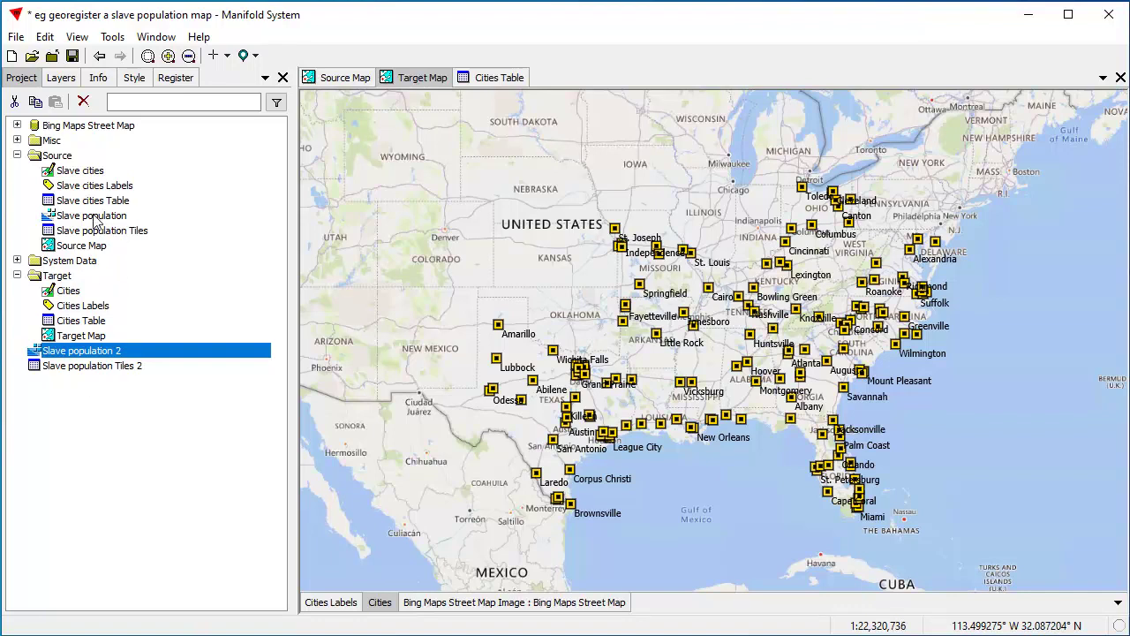
# Rename the newly registered image to Slave population georeg together with its related tiles table
pyautogui.rightClick(124, 358)
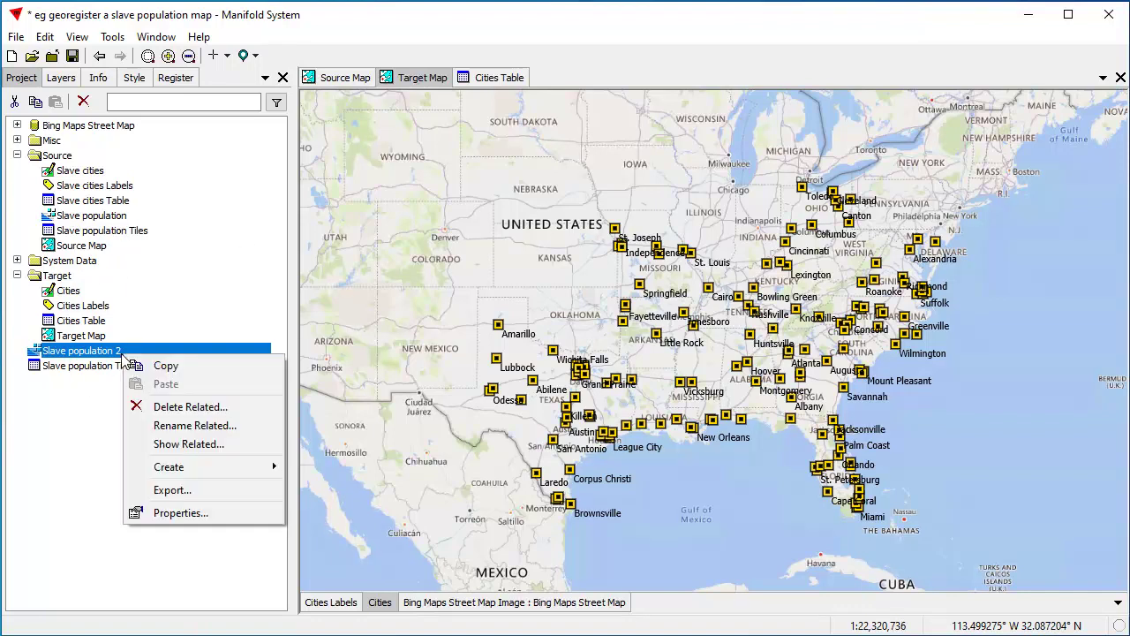
pyautogui.click(157, 427)
pyautogui.click(495, 255)
pyautogui.doubleClick(466, 252)
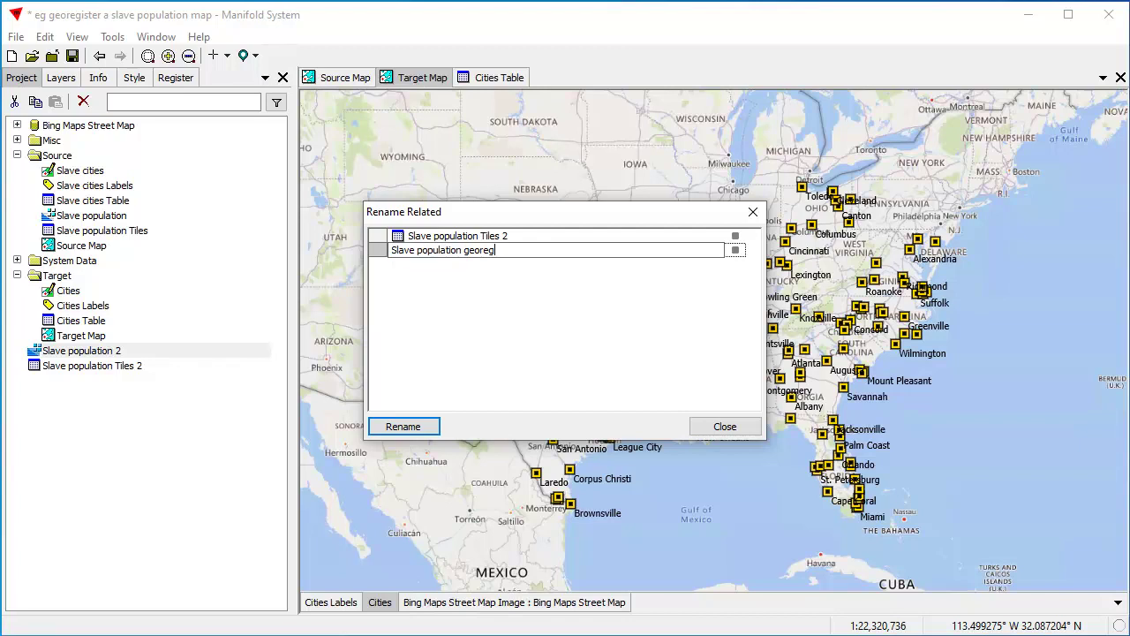
pyautogui.press('Return')
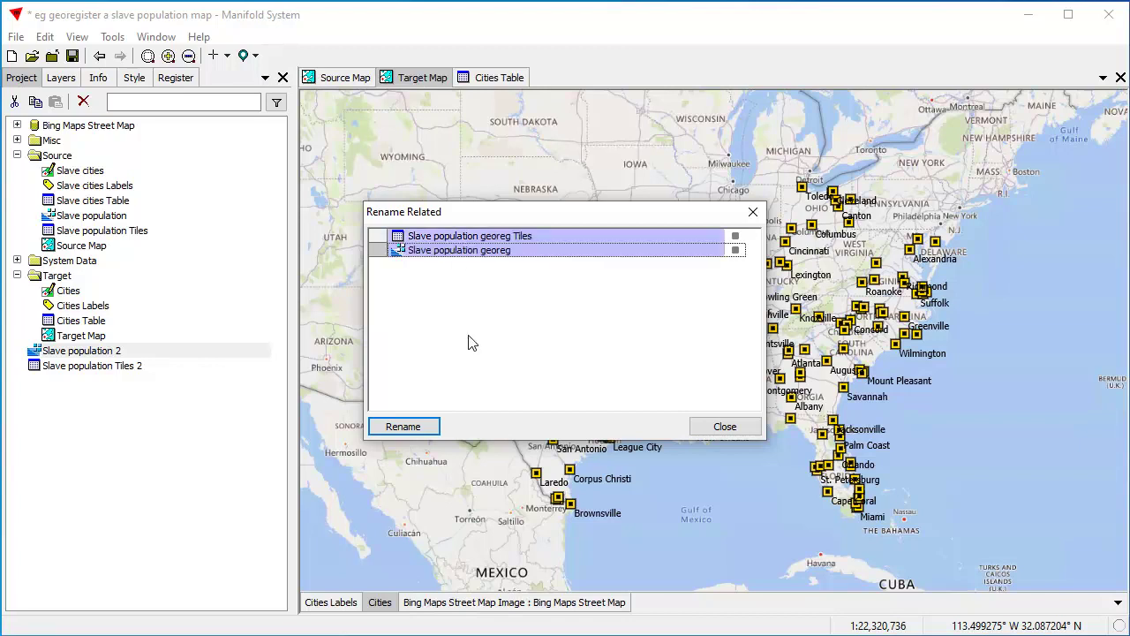
pyautogui.click(418, 429)
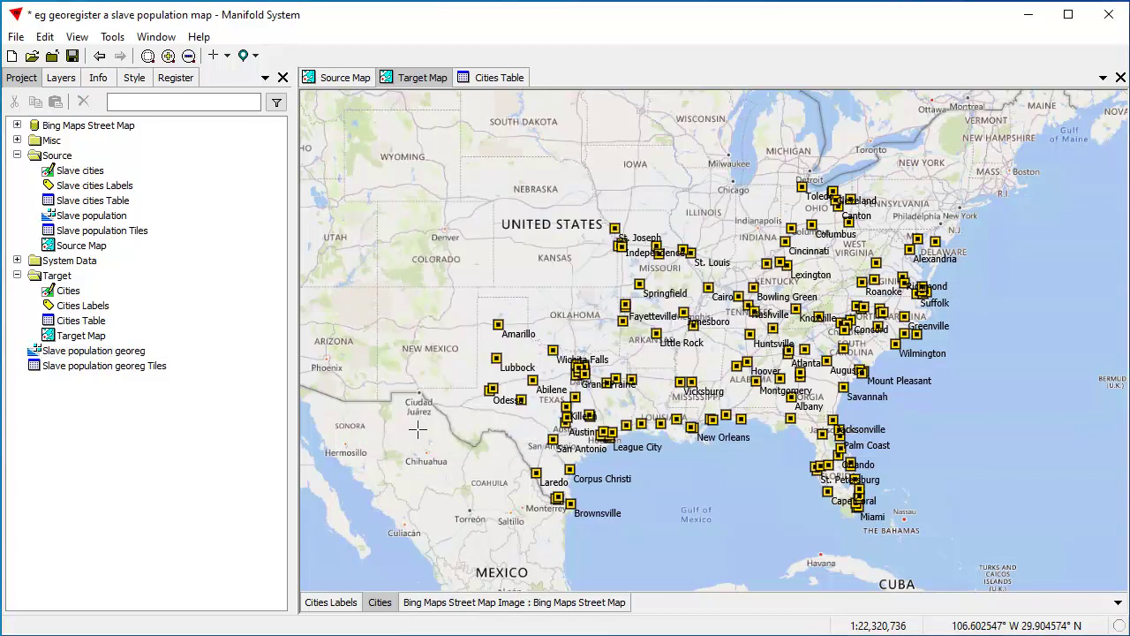
# Add Slave population georeg to the Target Map above the Bing layer and assign Channels 0, 1 and 2 to R, G and B
pyautogui.click(448, 606)
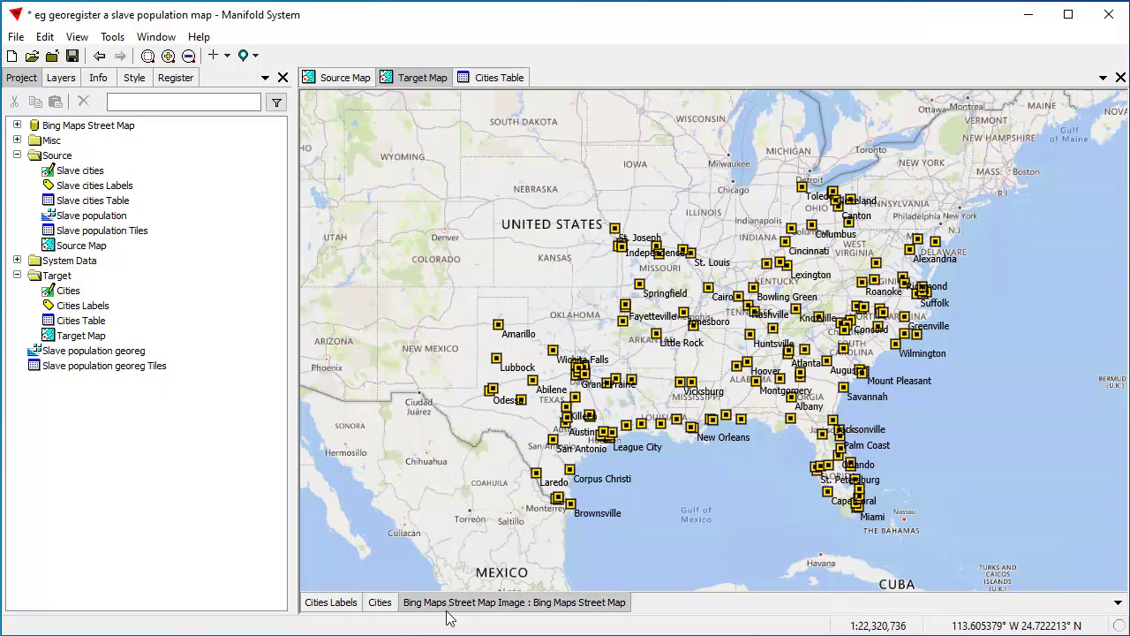
pyautogui.moveTo(121, 355); pyautogui.dragTo(587, 317)
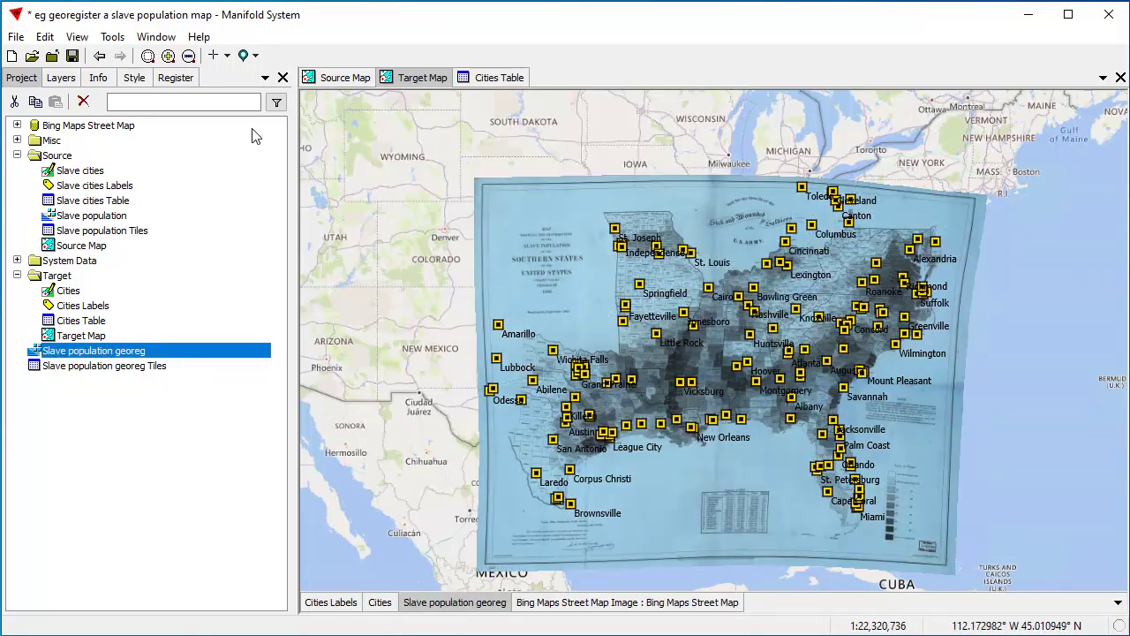
pyautogui.click(134, 80)
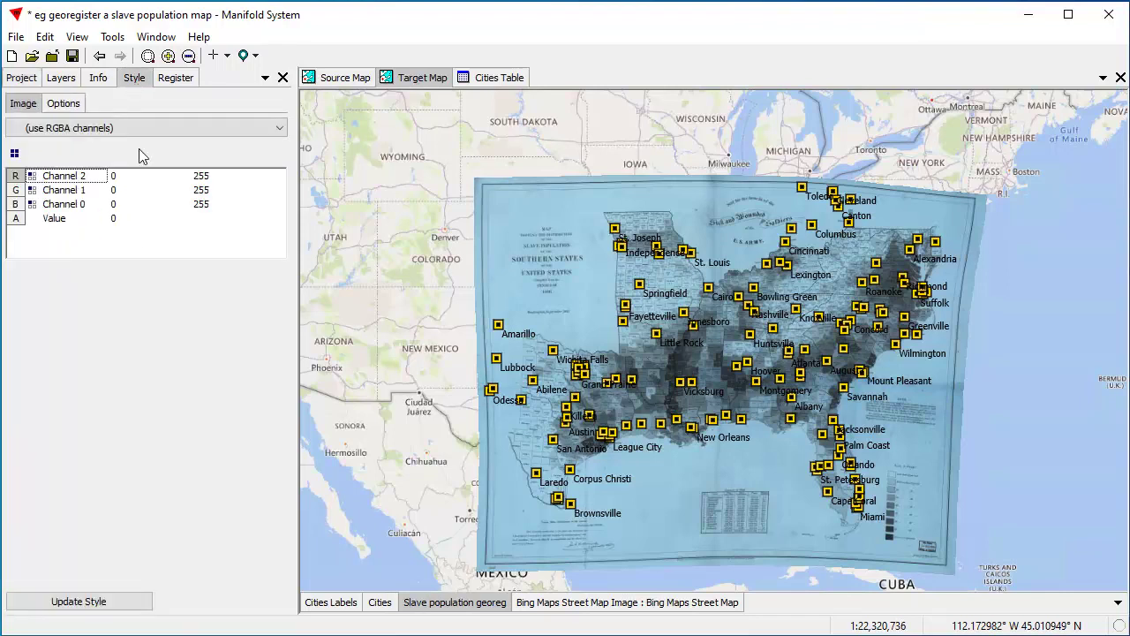
pyautogui.click(15, 154)
pyautogui.click(36, 175)
pyautogui.click(115, 606)
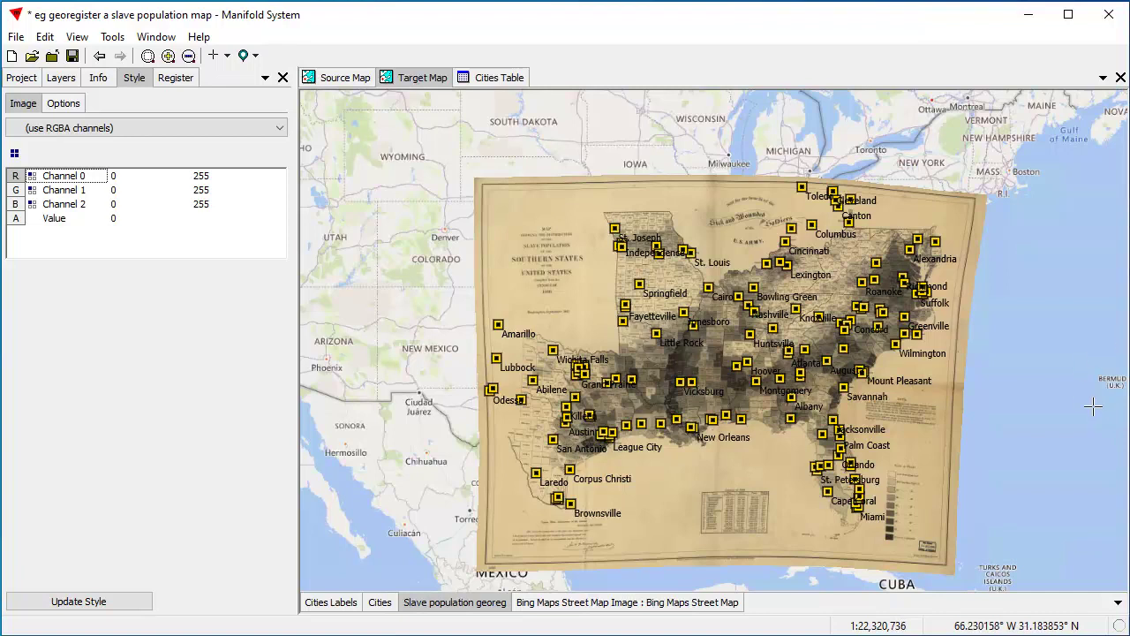
# Compare the original scan in the Source Map with the georegistered image across the southern states in the Target Map
pyautogui.click(345, 80)
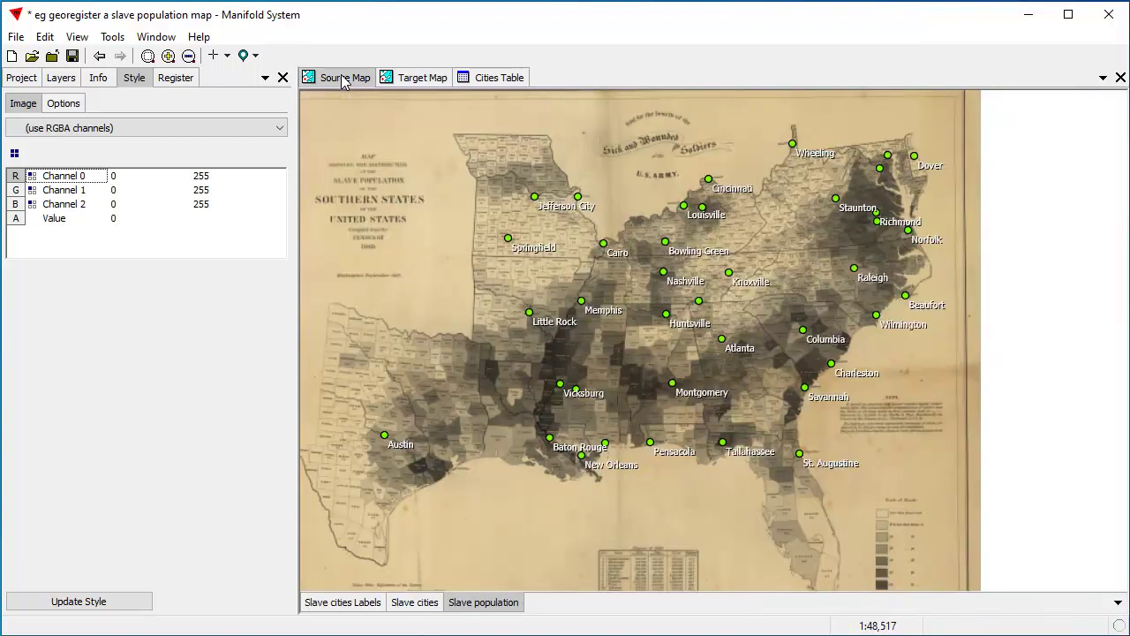
pyautogui.click(419, 77)
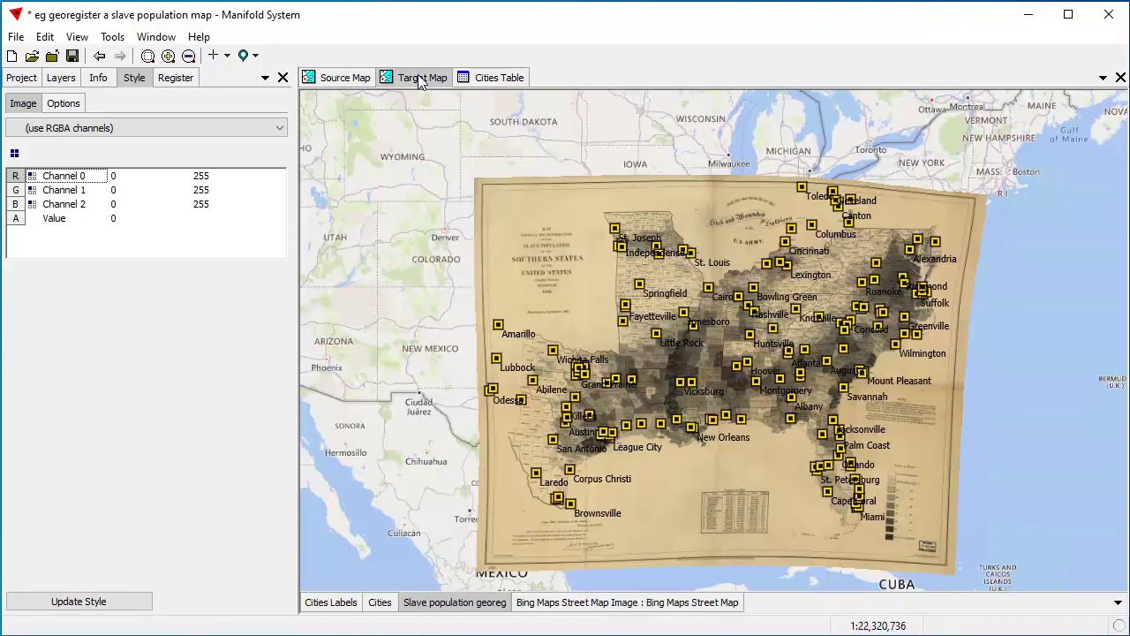
pyautogui.moveTo(560, 226); pyautogui.dragTo(948, 486)
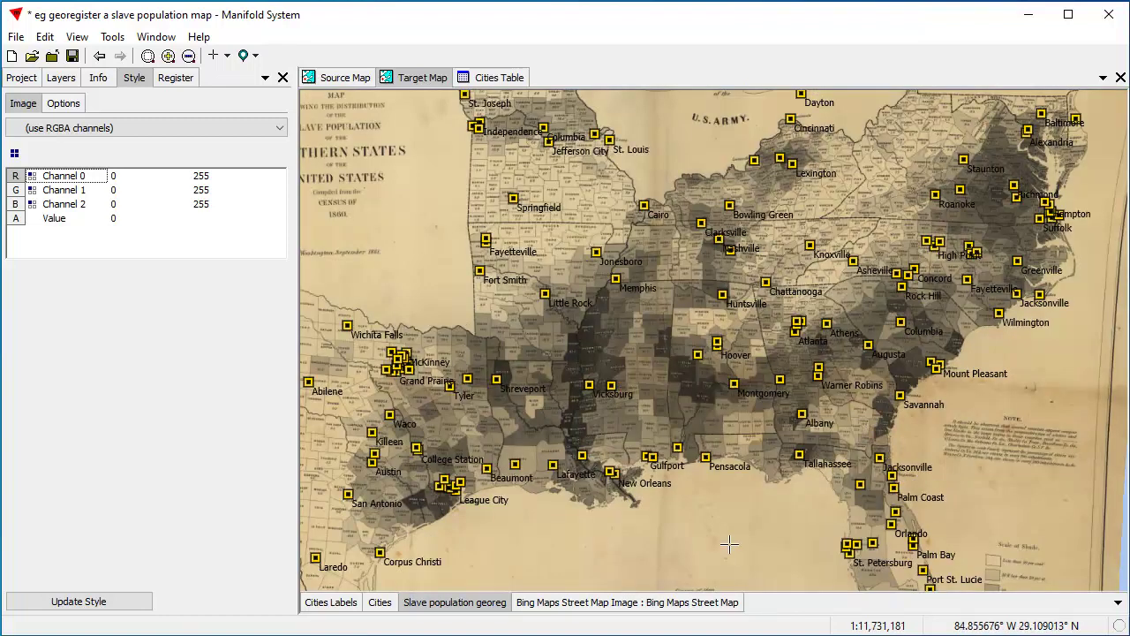
# Hide the Cities and Cities Labels layers in the Target Map
pyautogui.click(380, 603)
pyautogui.keyDown('shift'); pyautogui.click(380, 604); pyautogui.keyUp('shift')
pyautogui.click(334, 603)
pyautogui.keyDown('shift'); pyautogui.click(334, 603); pyautogui.keyUp('shift')
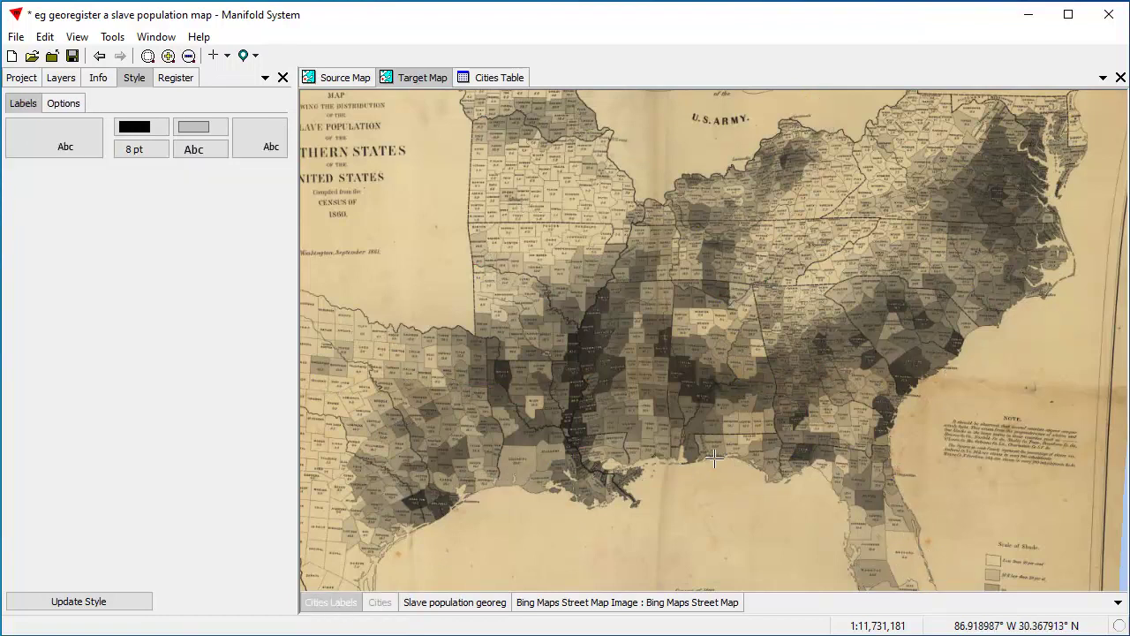
# Set the opacity of the Slave population georeg layer to 50%
pyautogui.scroll(-2, 717, 383)
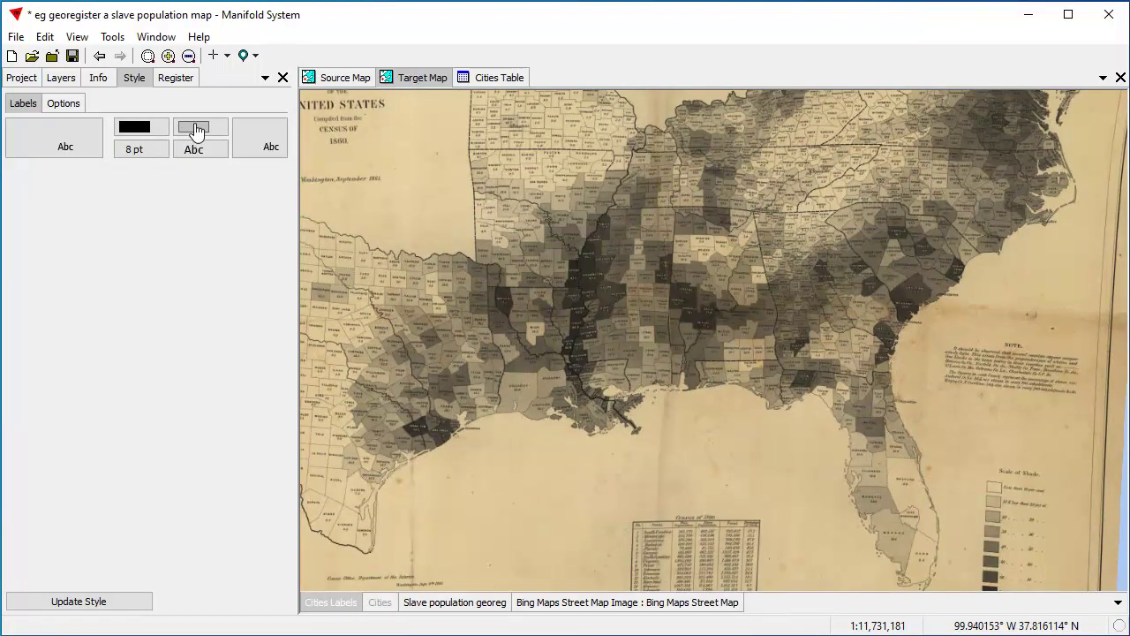
pyautogui.click(62, 78)
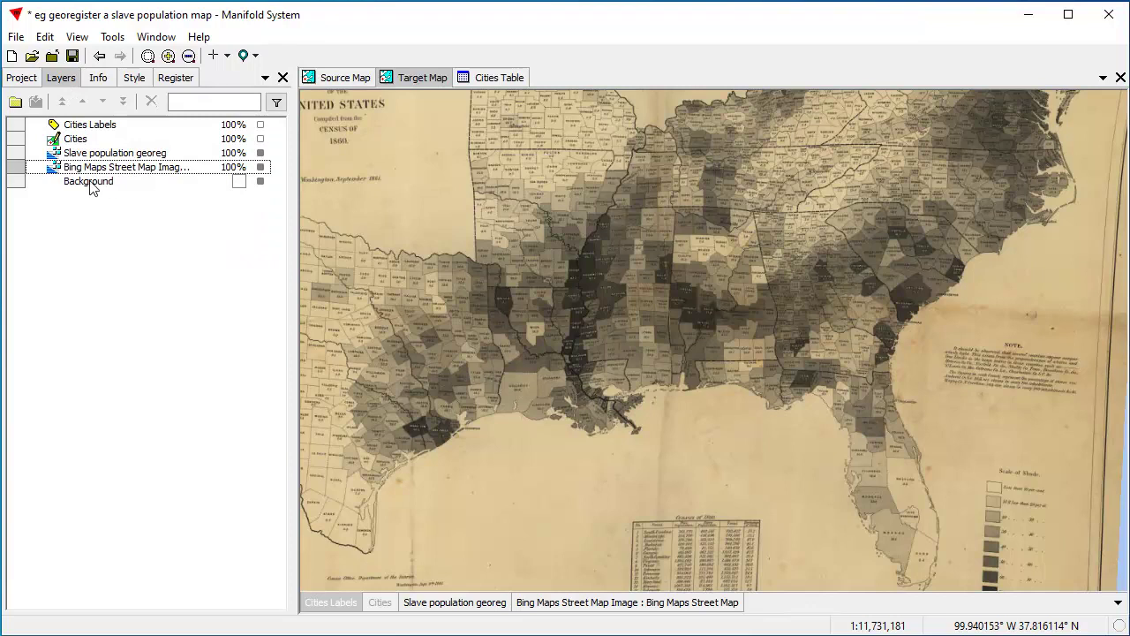
pyautogui.doubleClick(237, 153)
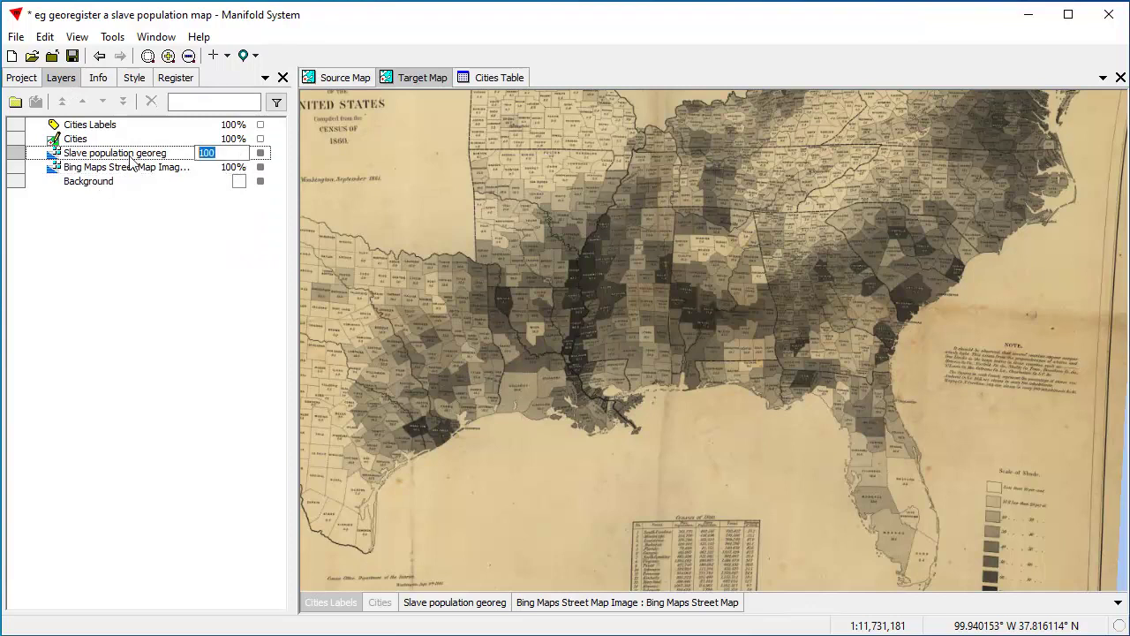
pyautogui.write('50')
pyautogui.press('Return')
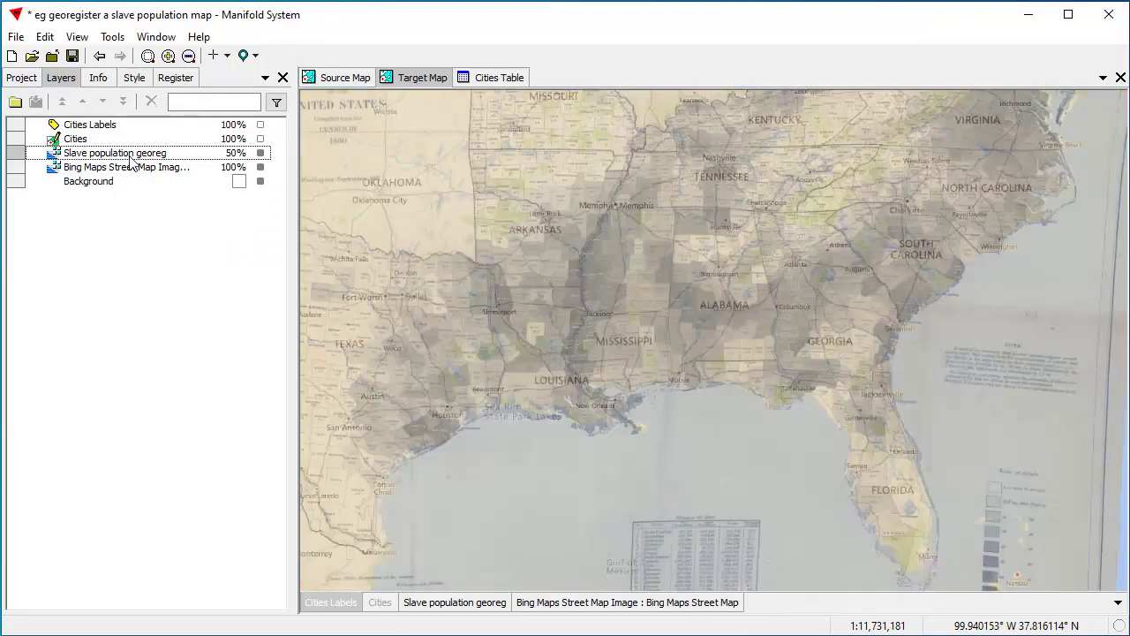
# Examine how the semi-transparent scan aligns with the Bing streets map, overall and along the Mississippi River in Louisiana and Mississippi
pyautogui.scroll(-2, 819, 222)
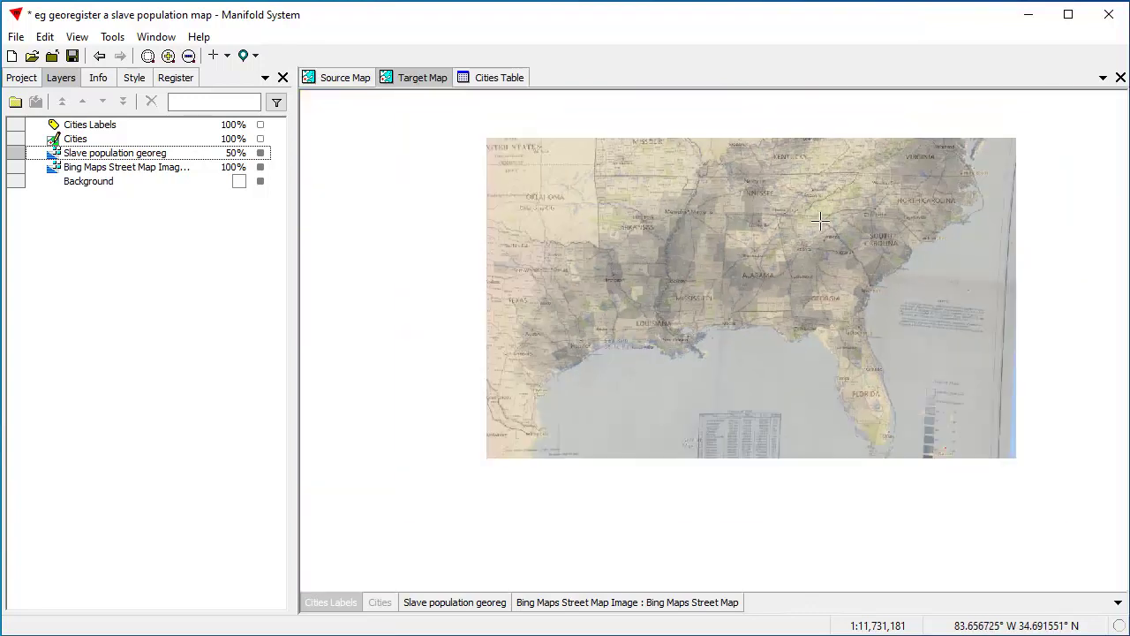
pyautogui.moveTo(791, 197); pyautogui.dragTo(755, 272)
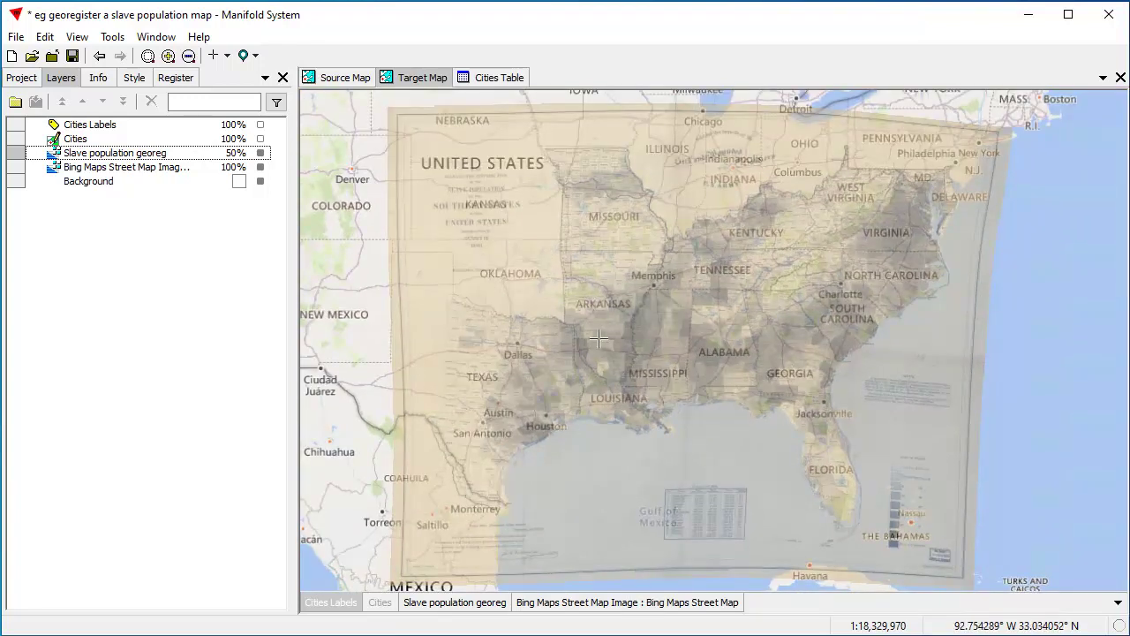
pyautogui.scroll(8, 689, 444)
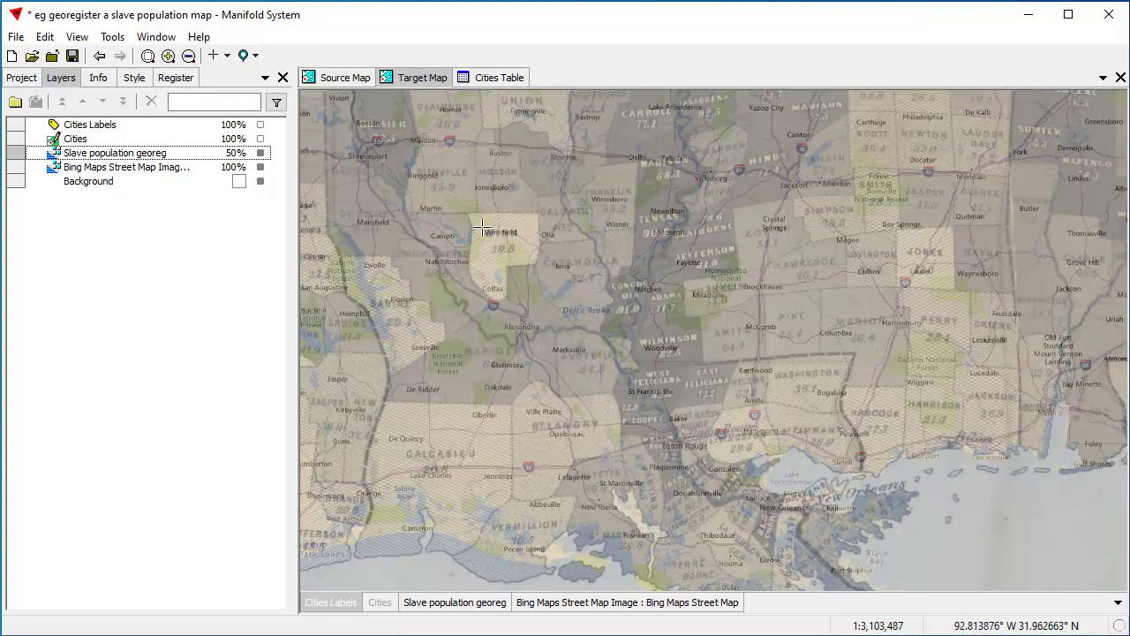
pyautogui.scroll(3, 543, 356)
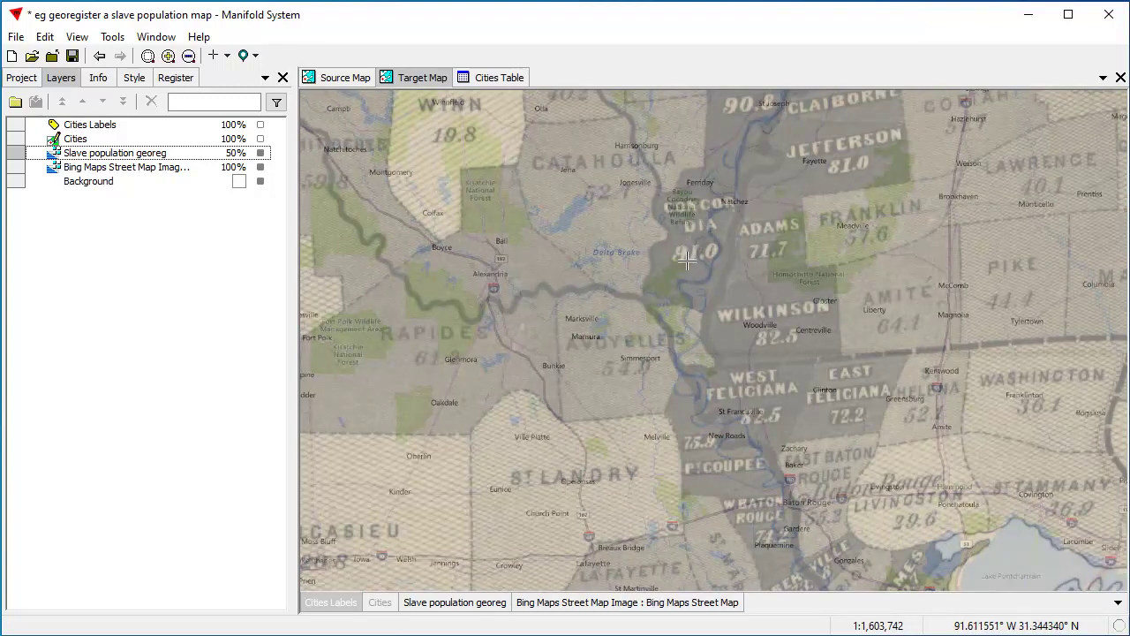
pyautogui.moveTo(747, 193); pyautogui.dragTo(718, 326)
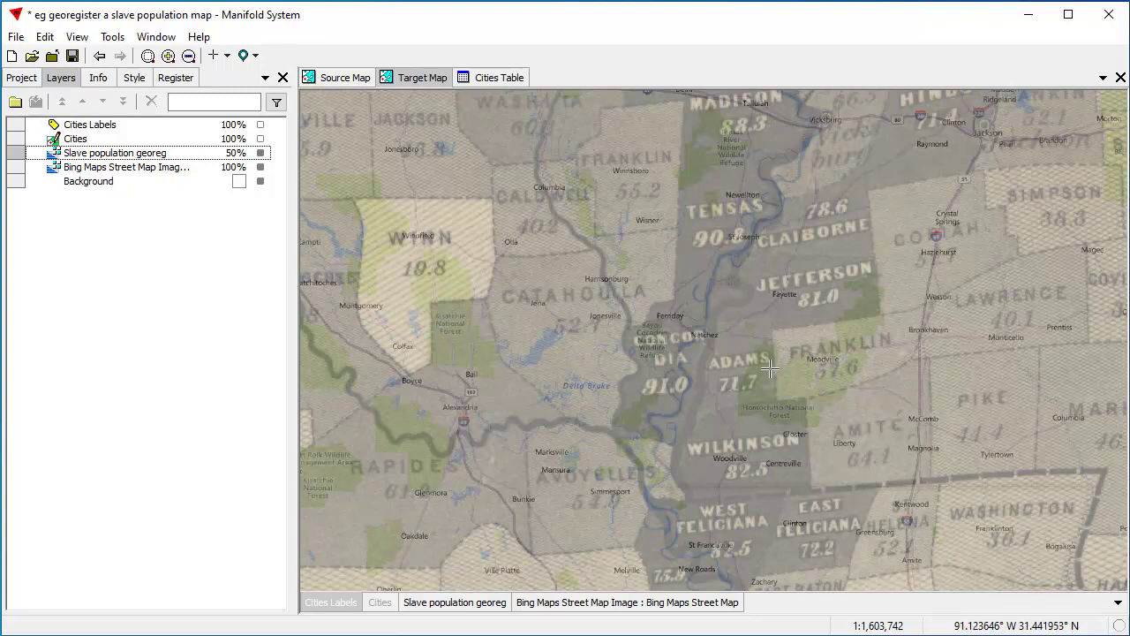
pyautogui.scroll(-1, 770, 367)
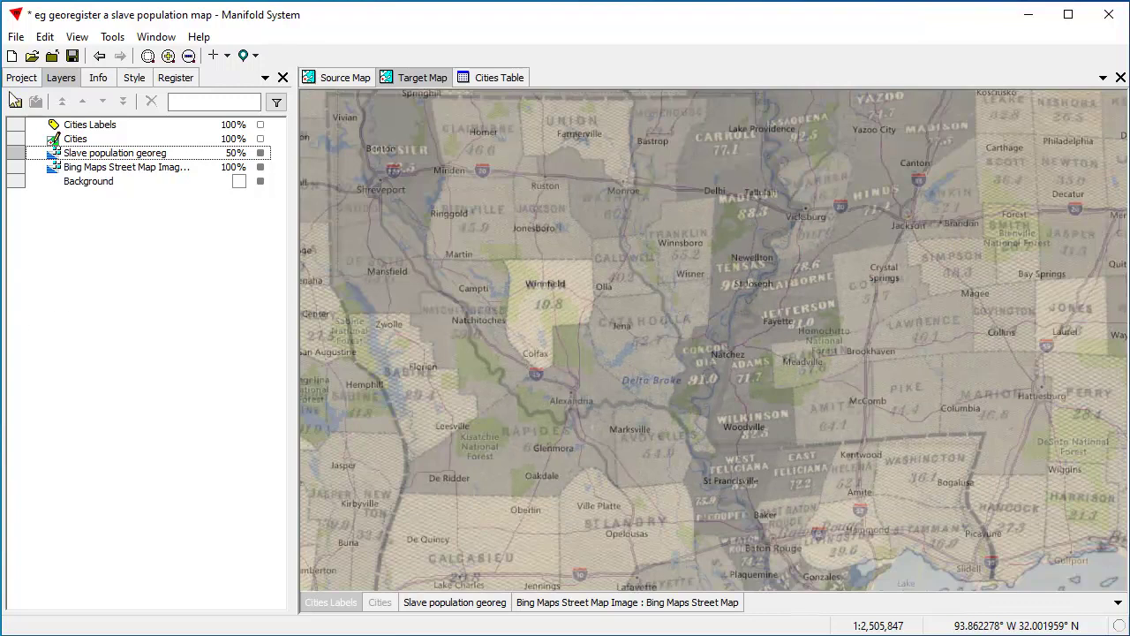
# Add the Counties drawing and Counties Labels from the Misc folder to the Target Map
pyautogui.click(21, 77)
pyautogui.click(17, 141)
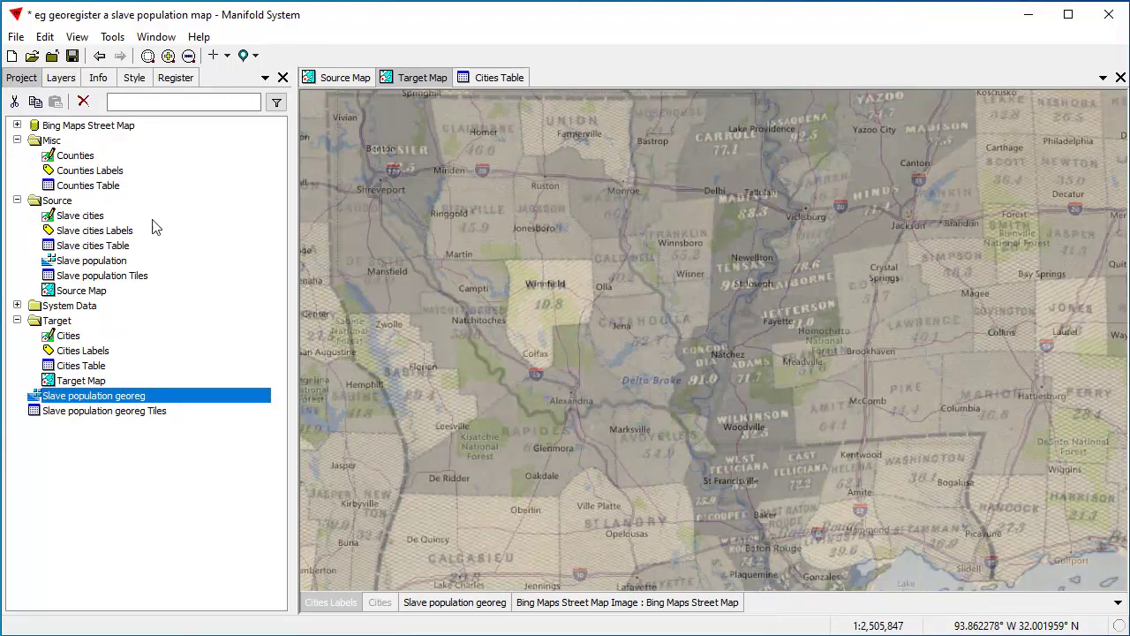
pyautogui.moveTo(81, 159); pyautogui.dragTo(620, 258)
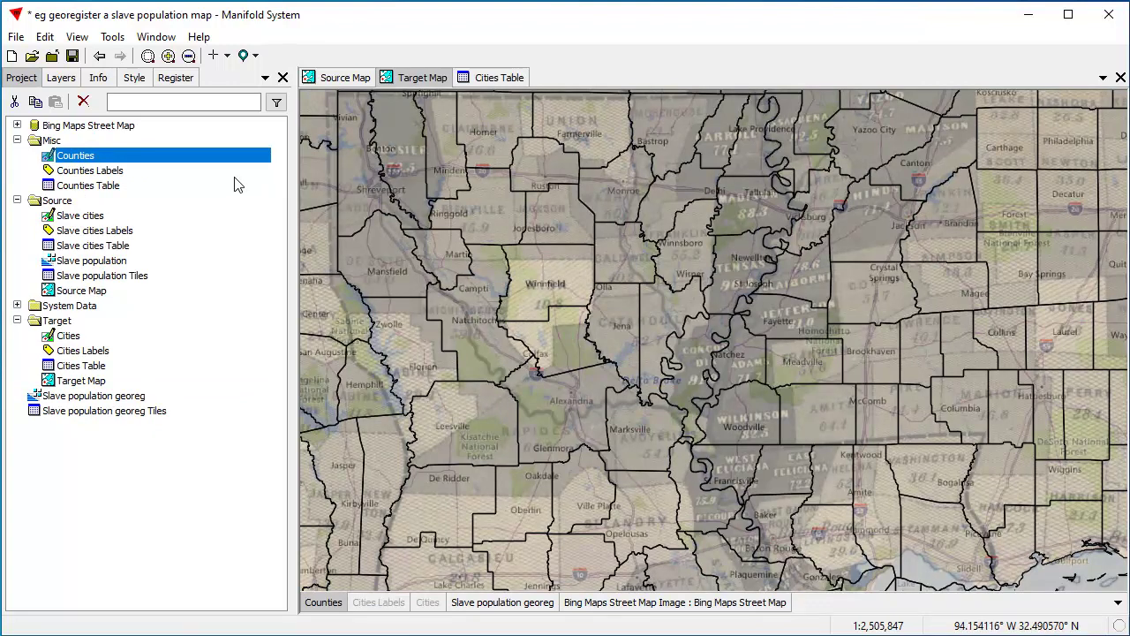
pyautogui.moveTo(104, 176)
pyautogui.mouseDown()
pyautogui.moveTo(479, 201)
pyautogui.moveTo(468, 192)
pyautogui.mouseUp()
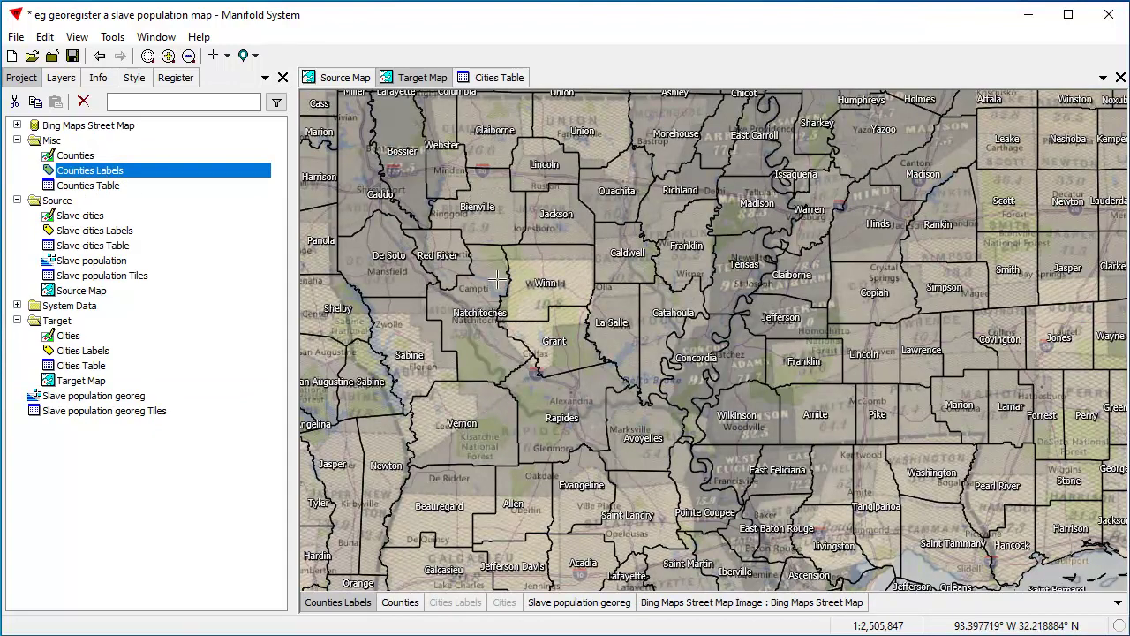
# Set the opacity of the Slave population georeg layer to 100% for comparison with the modern county lines around Wilkinson and West Feliciana
pyautogui.moveTo(847, 446); pyautogui.dragTo(828, 338)
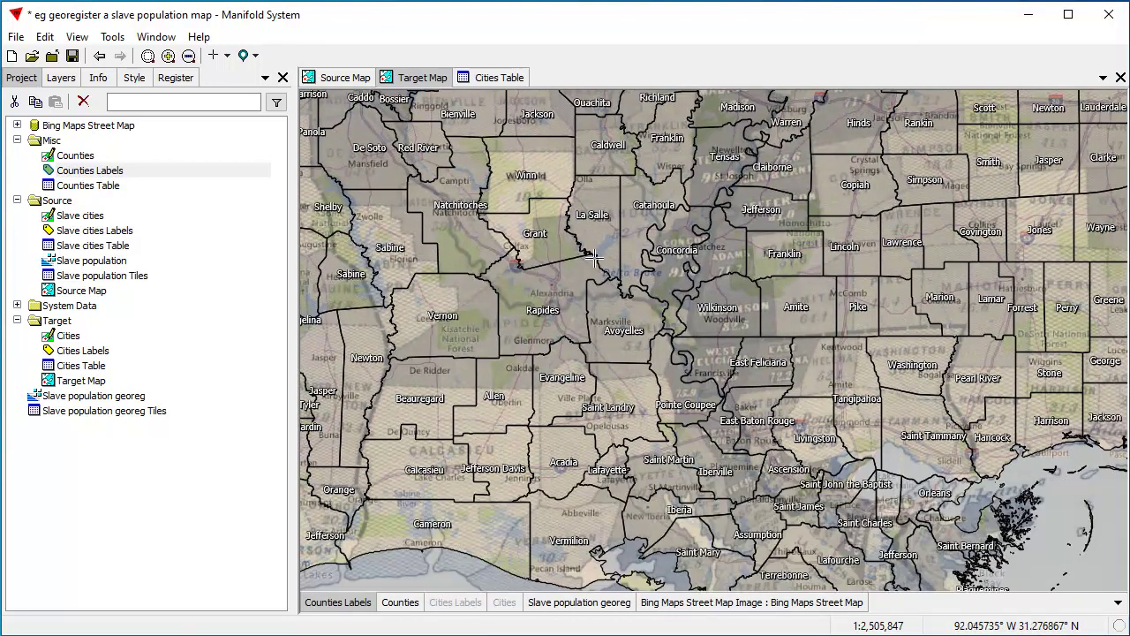
pyautogui.scroll(3, 716, 313)
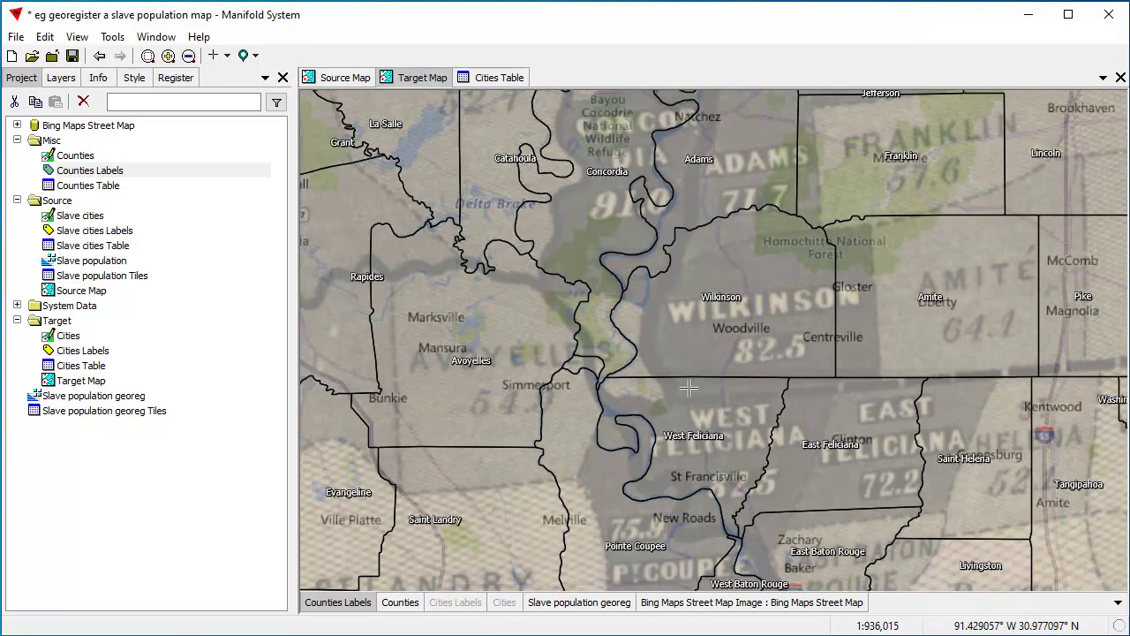
pyautogui.click(597, 604)
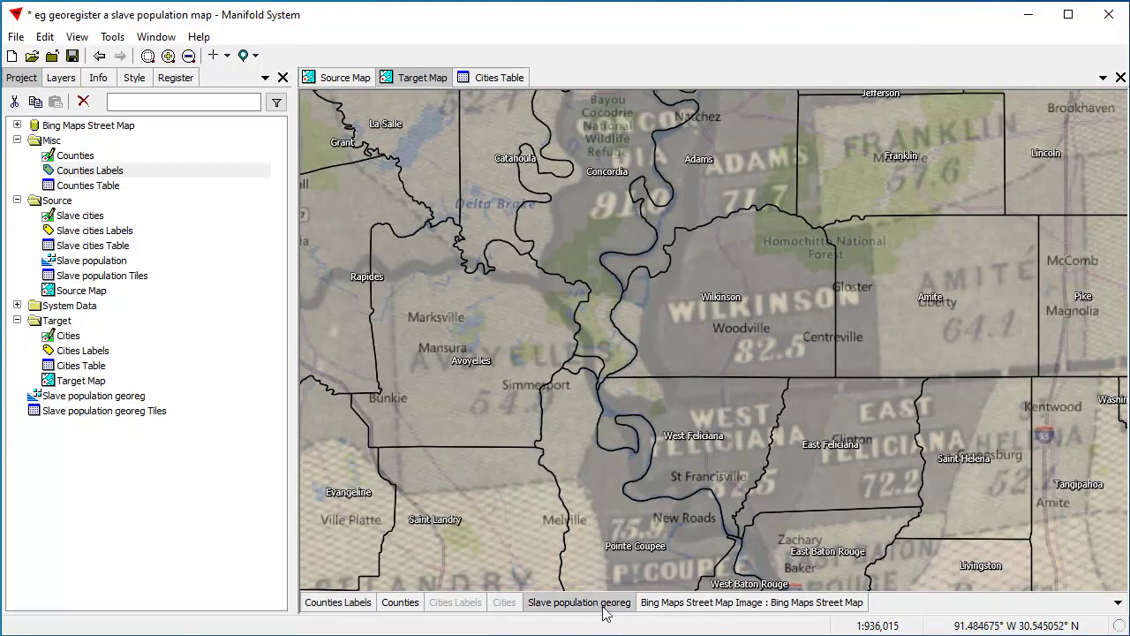
pyautogui.click(60, 77)
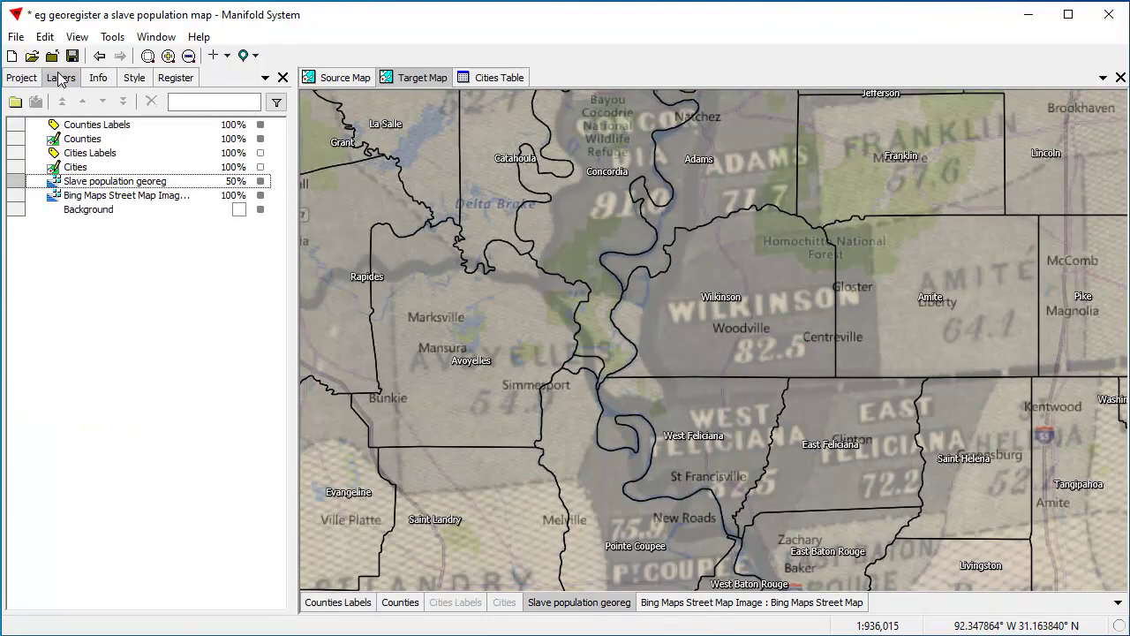
pyautogui.doubleClick(237, 181)
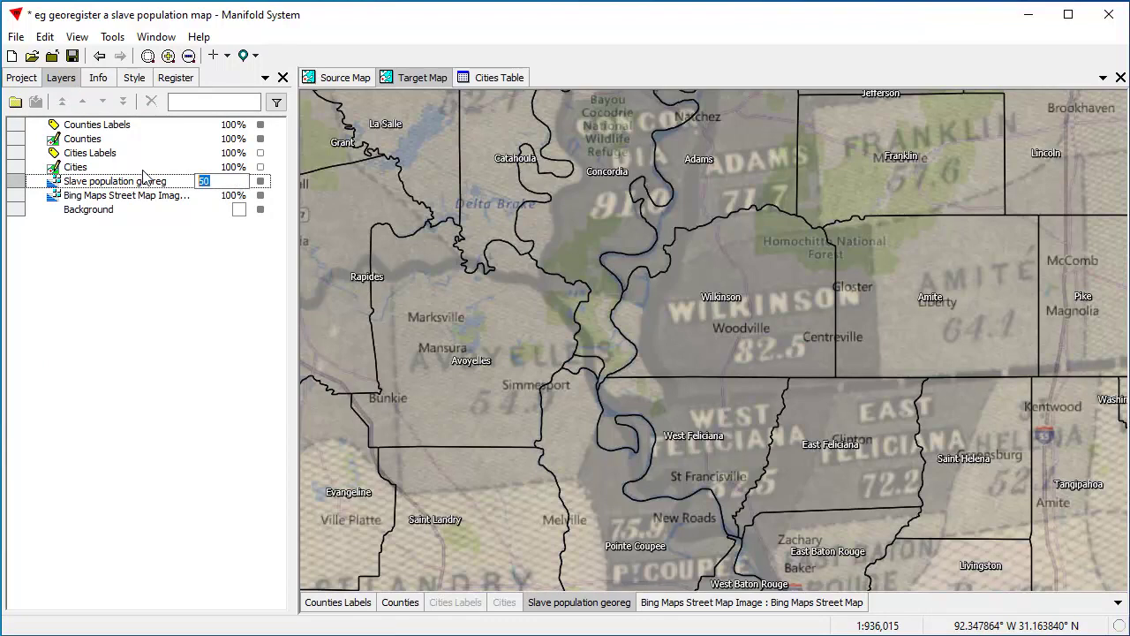
pyautogui.write('100')
pyautogui.press('Return')
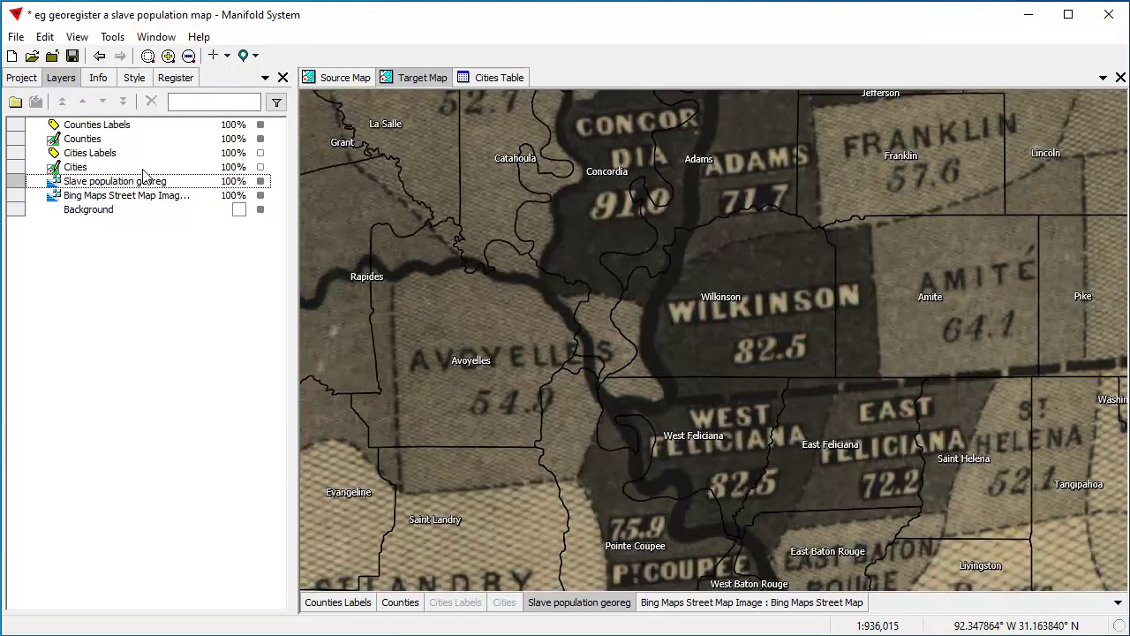
# Hide the Counties and Counties Labels layers and set the opacity of the Slave population georeg layer to 50%
pyautogui.moveTo(994, 391); pyautogui.dragTo(802, 359)
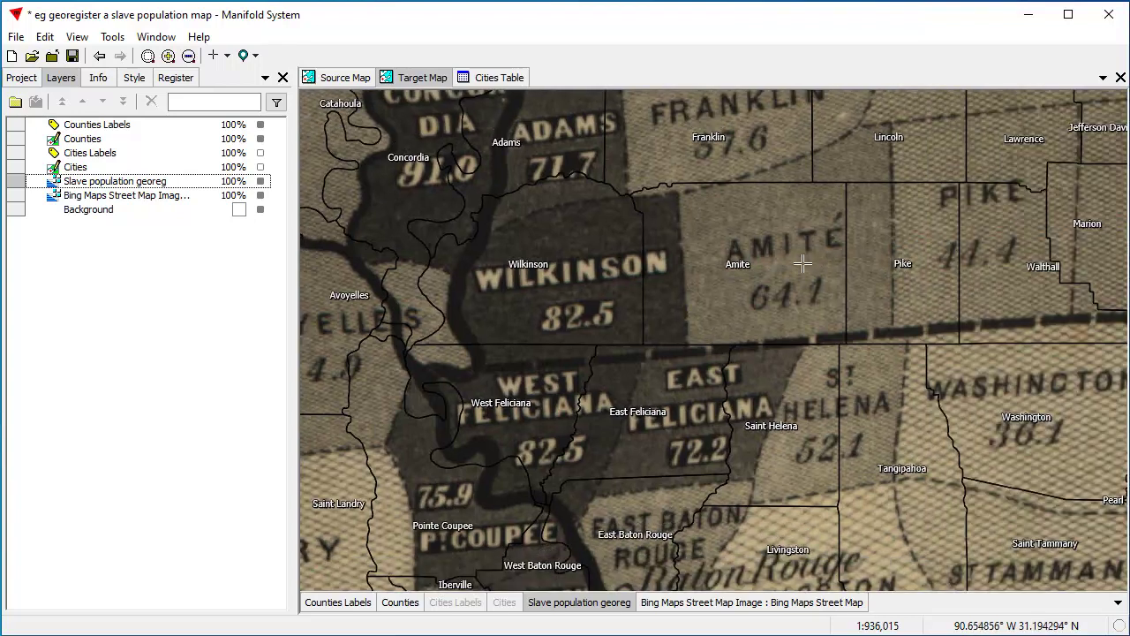
pyautogui.moveTo(763, 188); pyautogui.dragTo(748, 428)
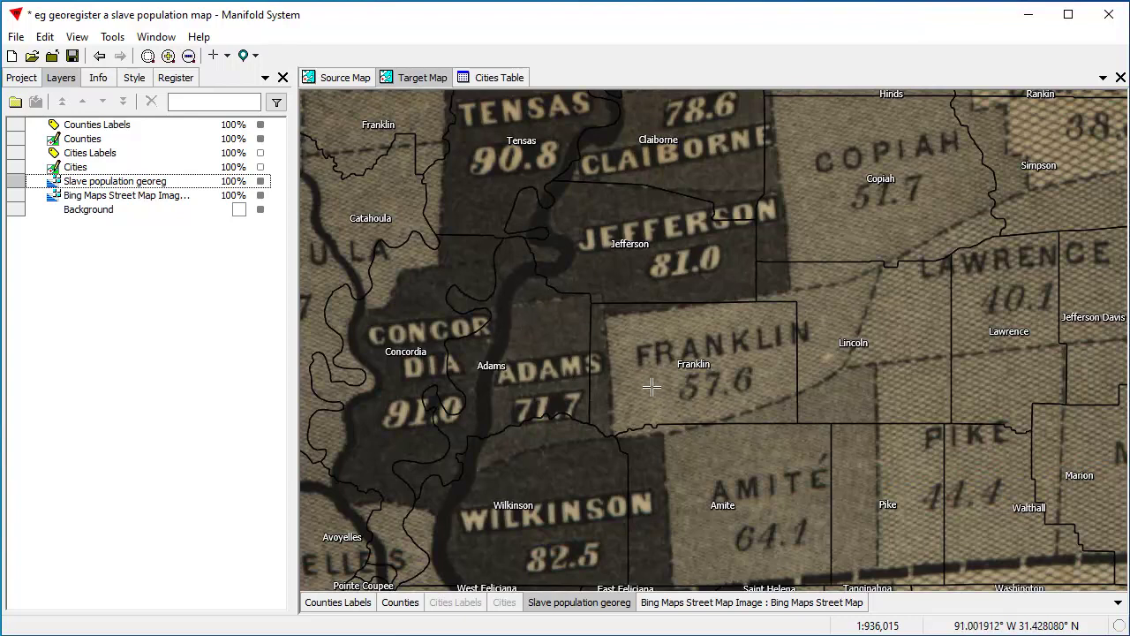
pyautogui.scroll(-3, 651, 387)
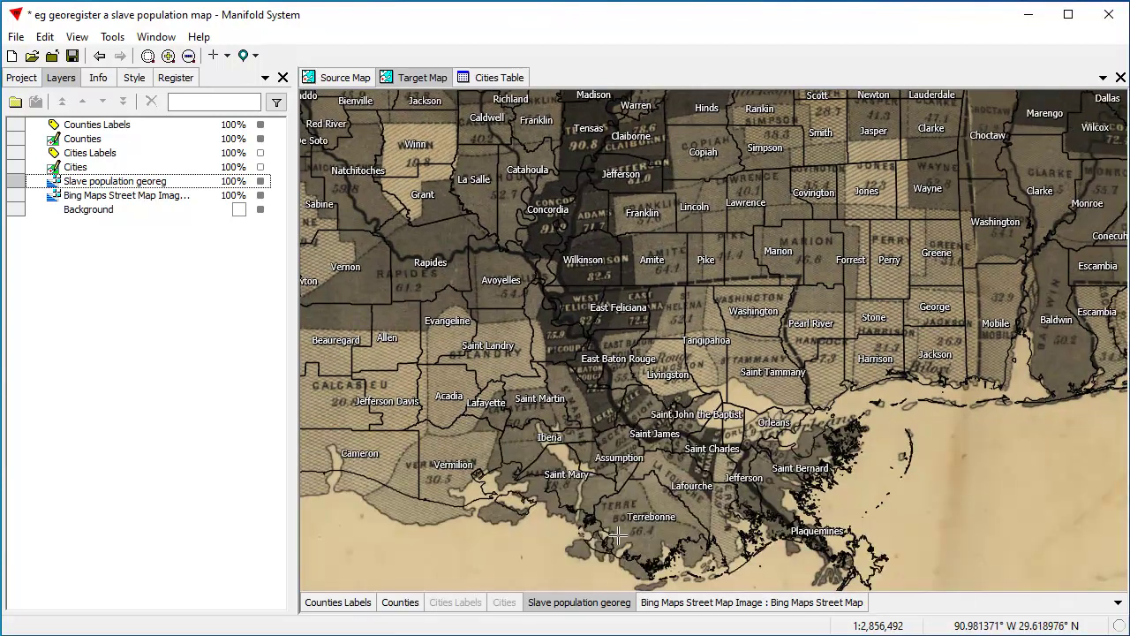
pyautogui.keyDown('shift'); pyautogui.click(402, 605); pyautogui.keyUp('shift')
pyautogui.keyDown('shift'); pyautogui.click(356, 606); pyautogui.keyUp('shift')
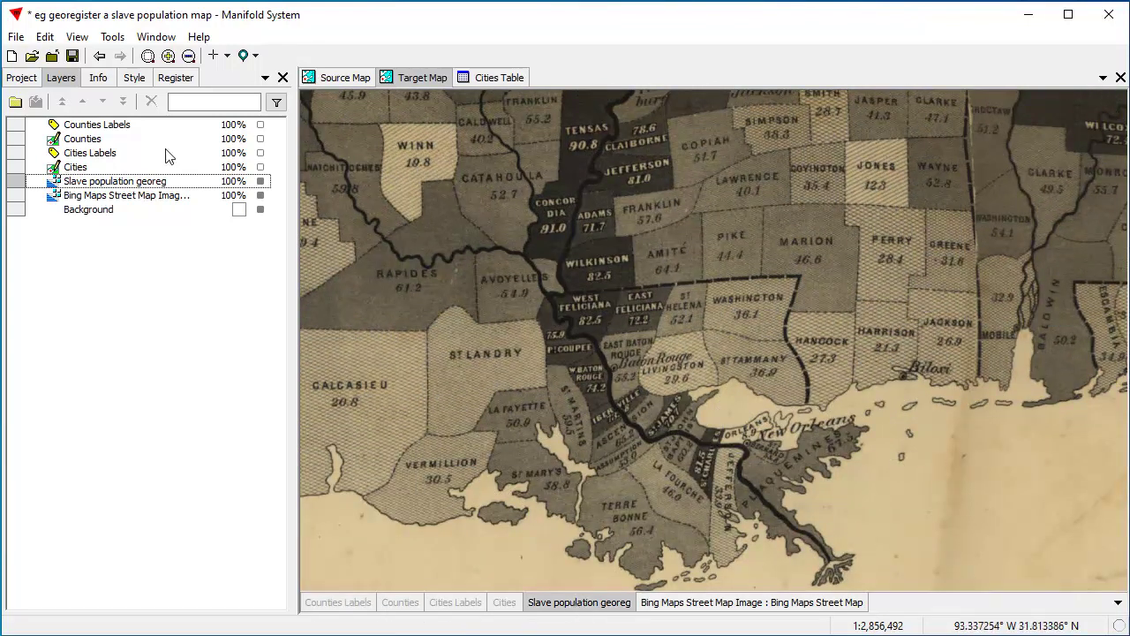
pyautogui.click(232, 181)
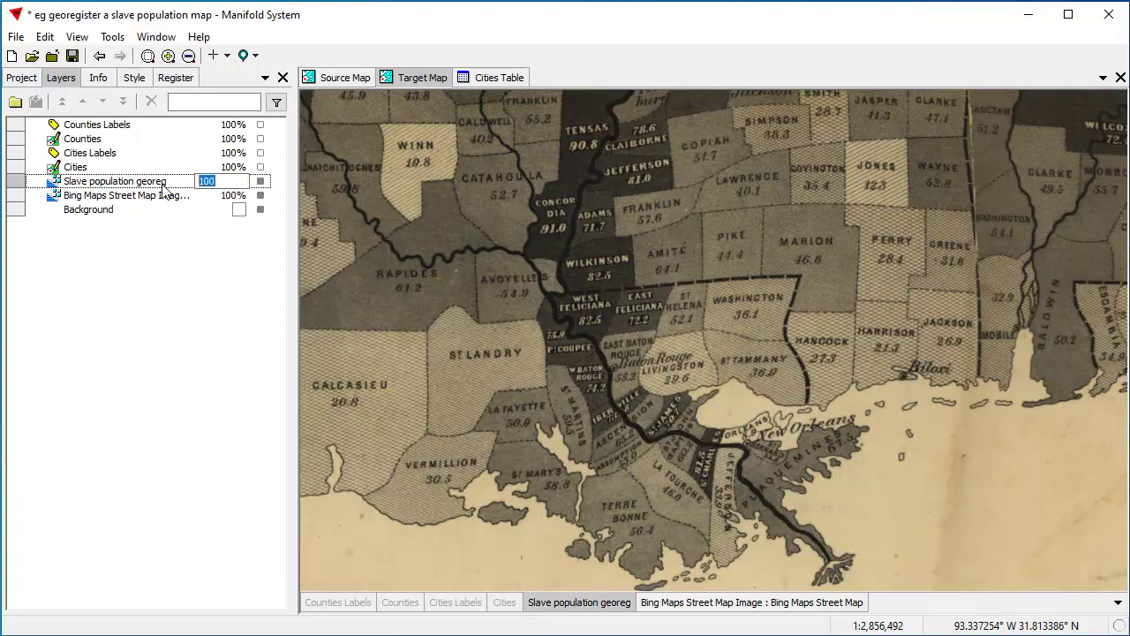
pyautogui.write('50')
pyautogui.press('Return')
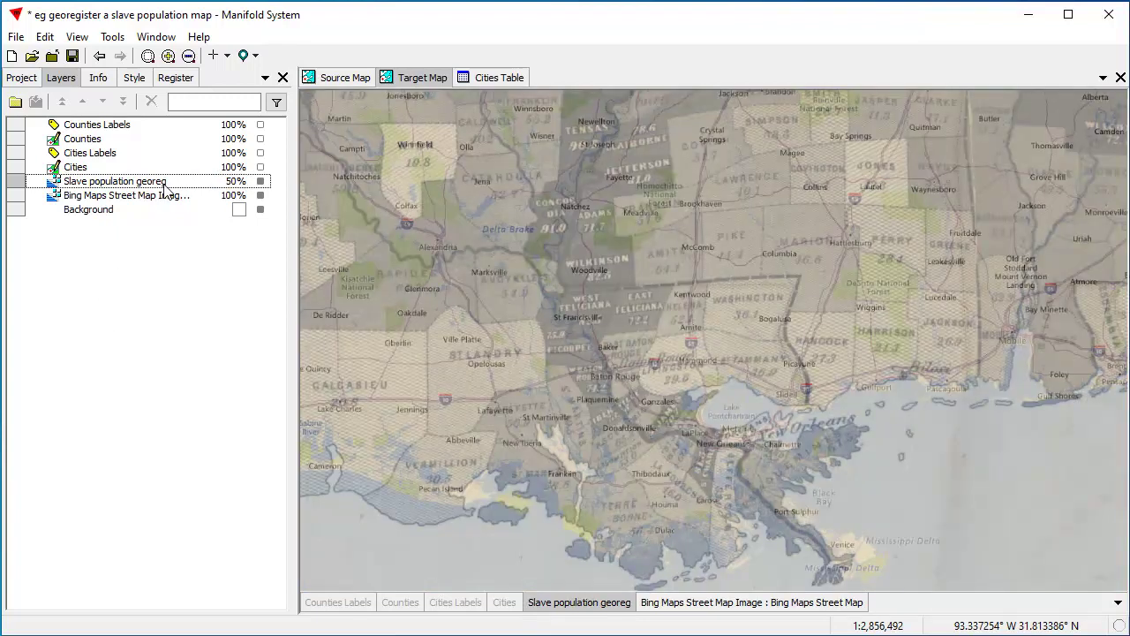
# Check the scan's alignment along the Rio Grande in south Texas and show the Cities and Cities Labels layers over the whole map
pyautogui.scroll(-2, 735, 370)
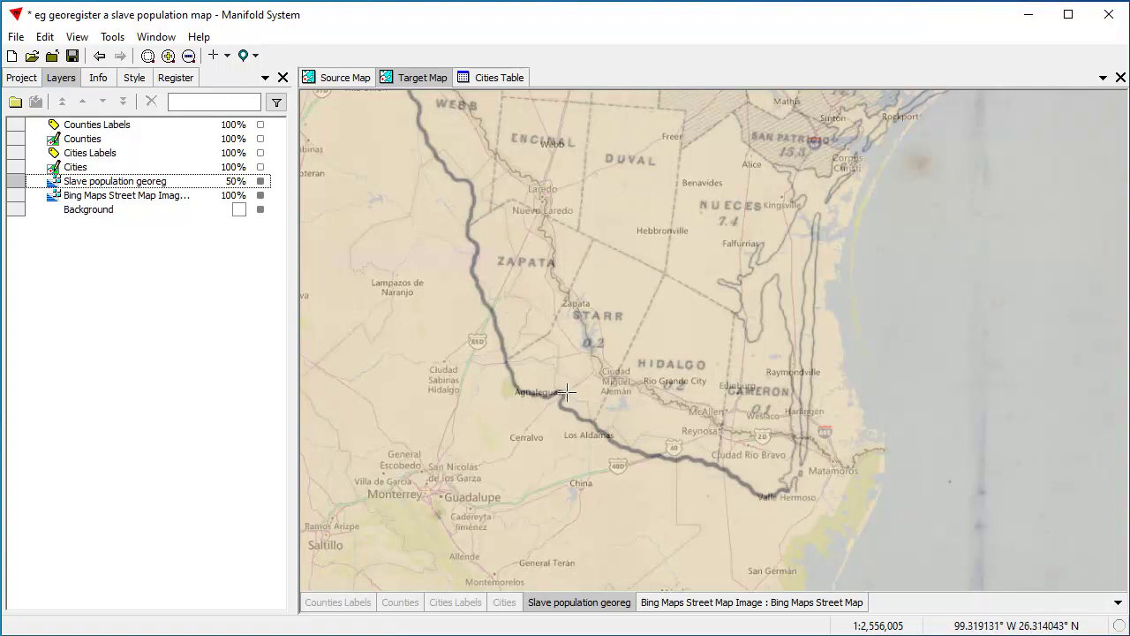
pyautogui.scroll(2, 596, 377)
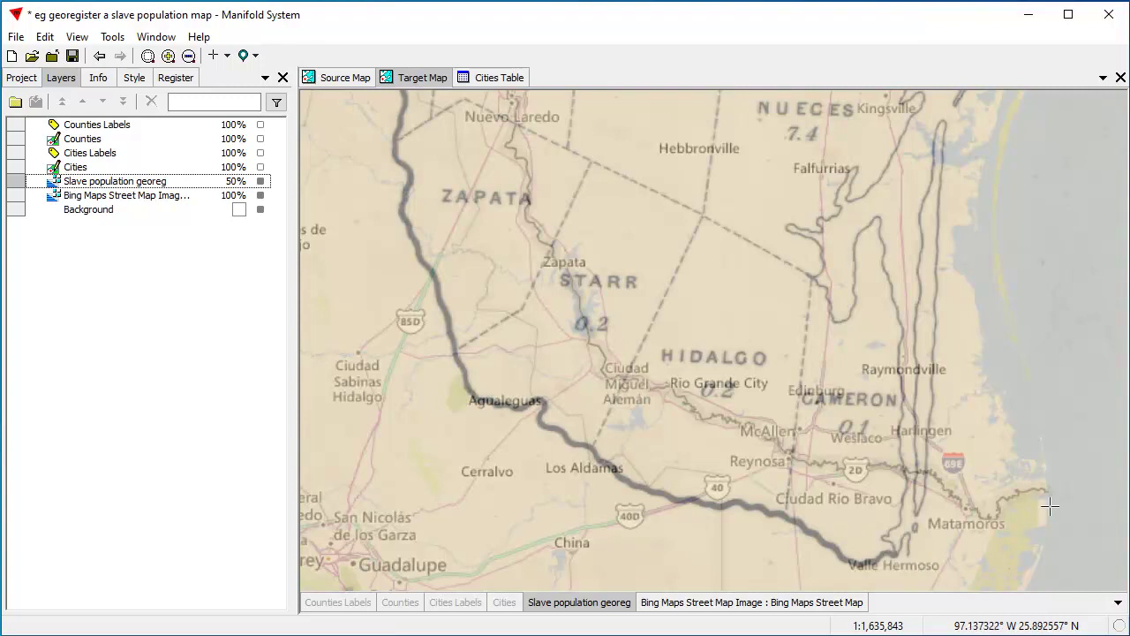
pyautogui.scroll(-5, 908, 305)
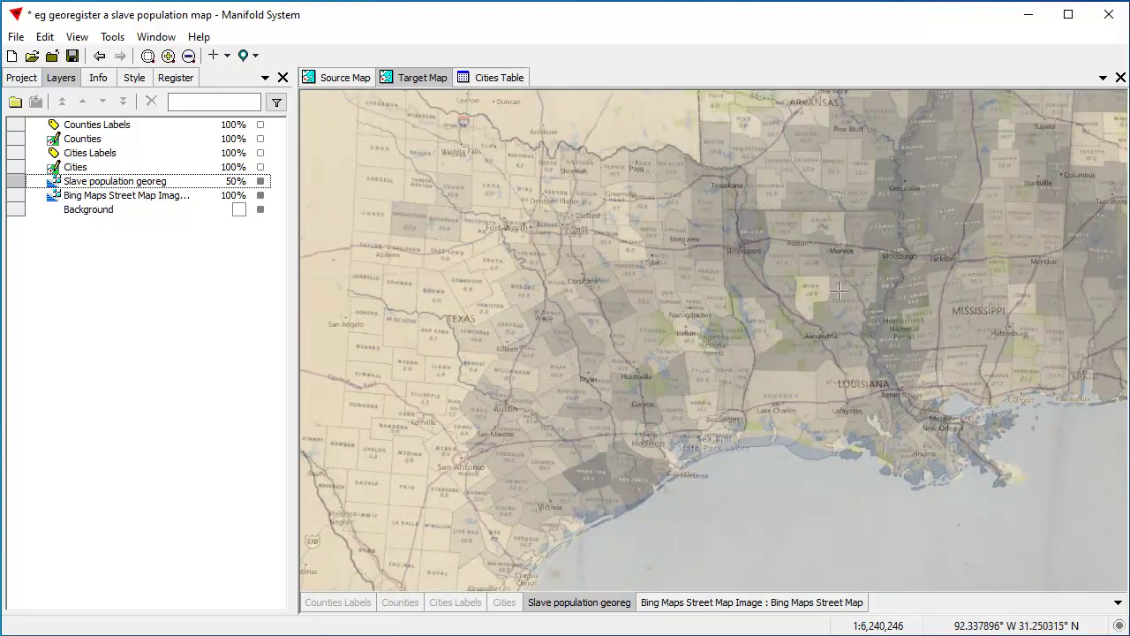
pyautogui.scroll(-4, 736, 277)
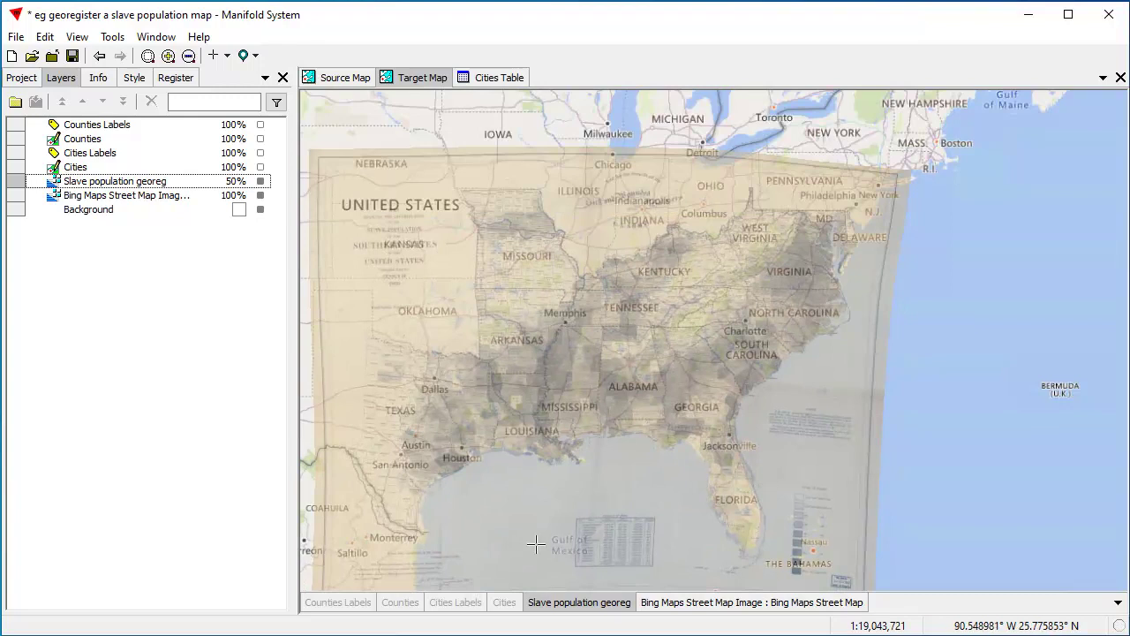
pyautogui.click(502, 602)
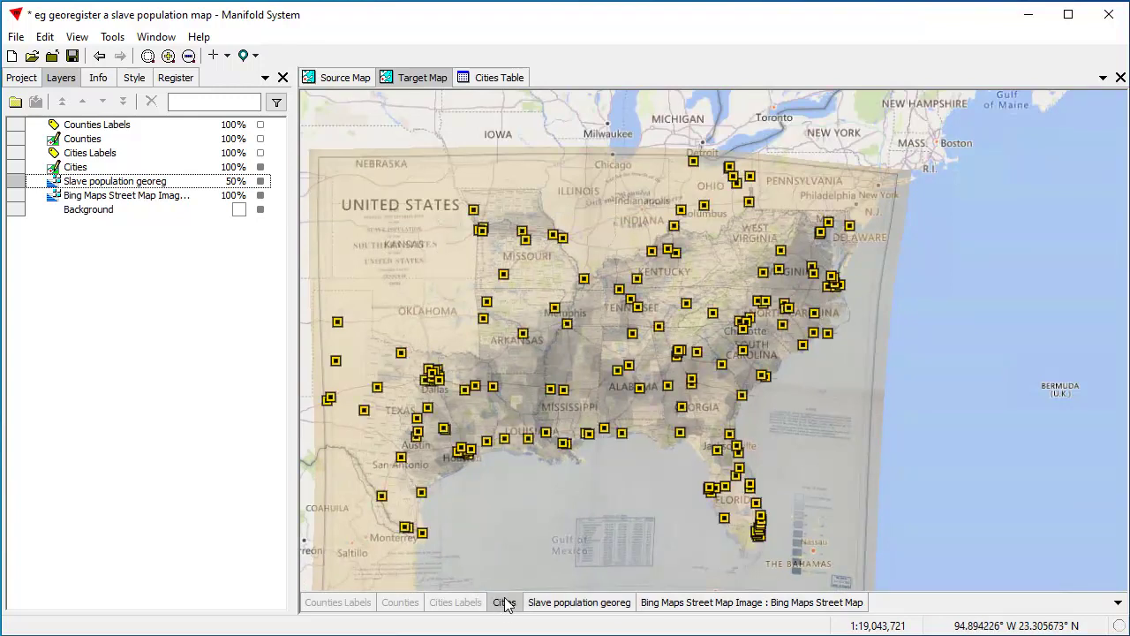
pyautogui.click(455, 603)
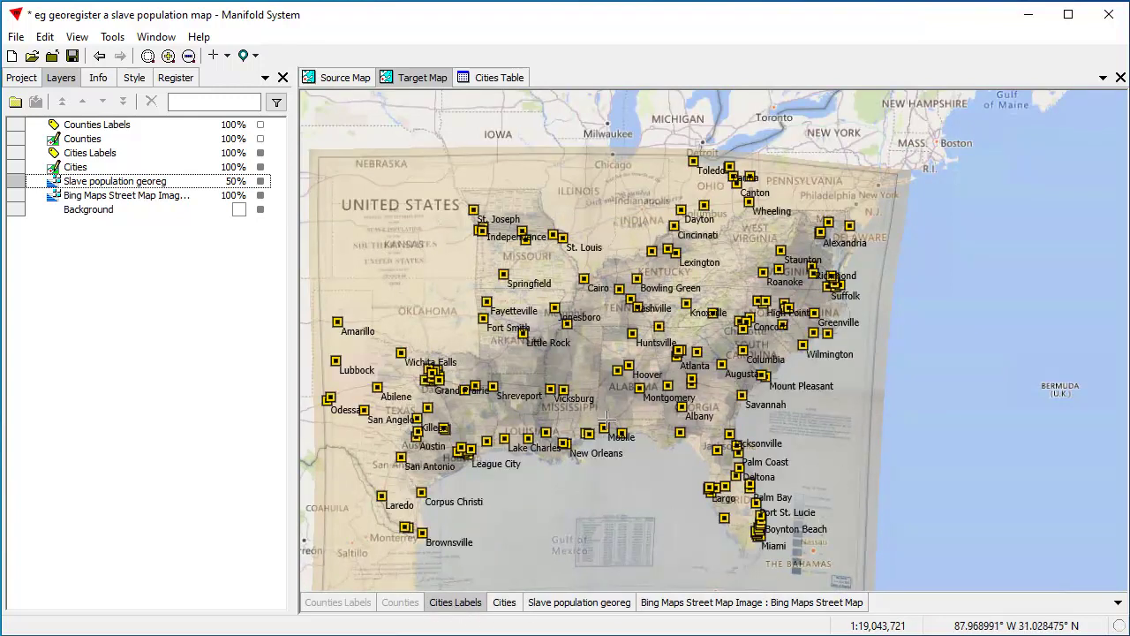
# Examine the city points from Kentucky to the Atlantic coast in the Target Map and switch to the Source Map for comparison
pyautogui.moveTo(608, 413); pyautogui.dragTo(662, 380)
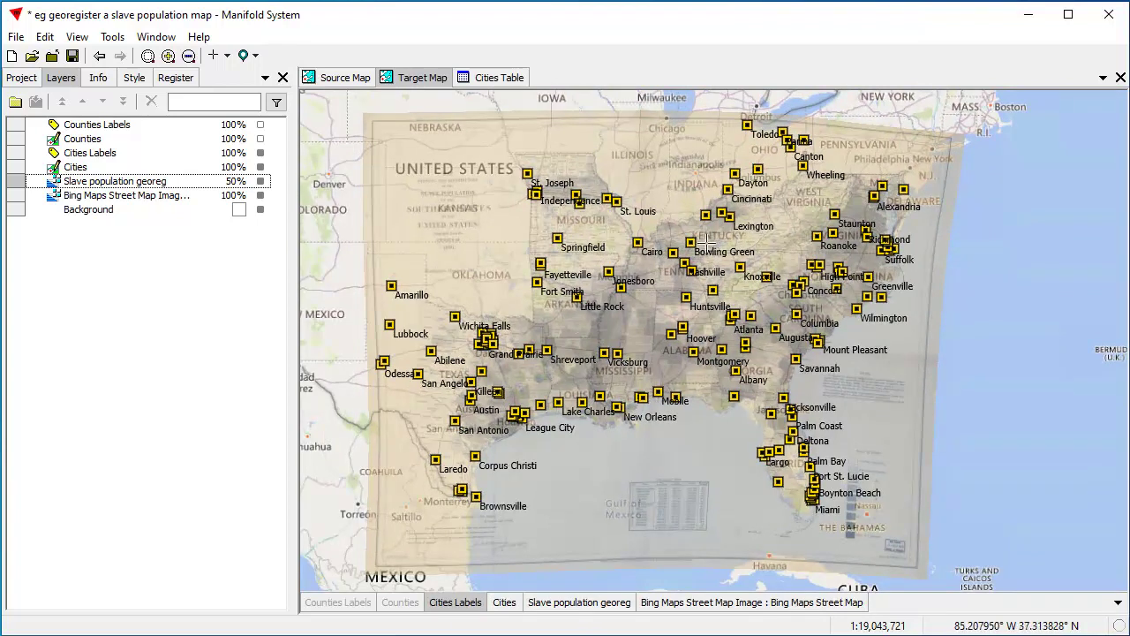
pyautogui.moveTo(715, 173); pyautogui.dragTo(910, 362)
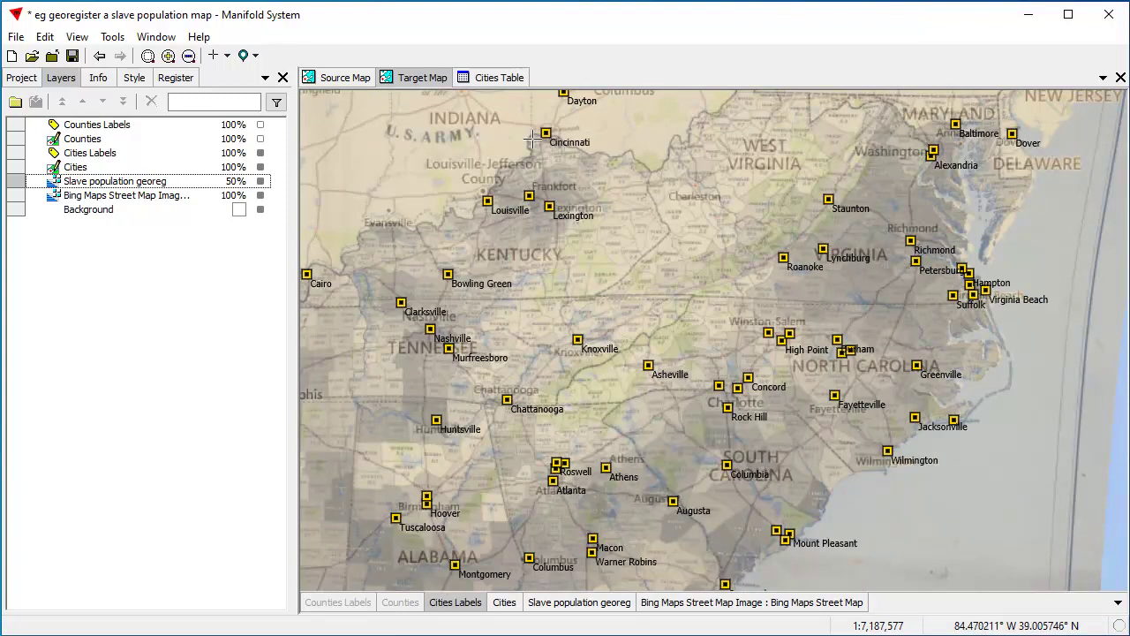
pyautogui.click(345, 78)
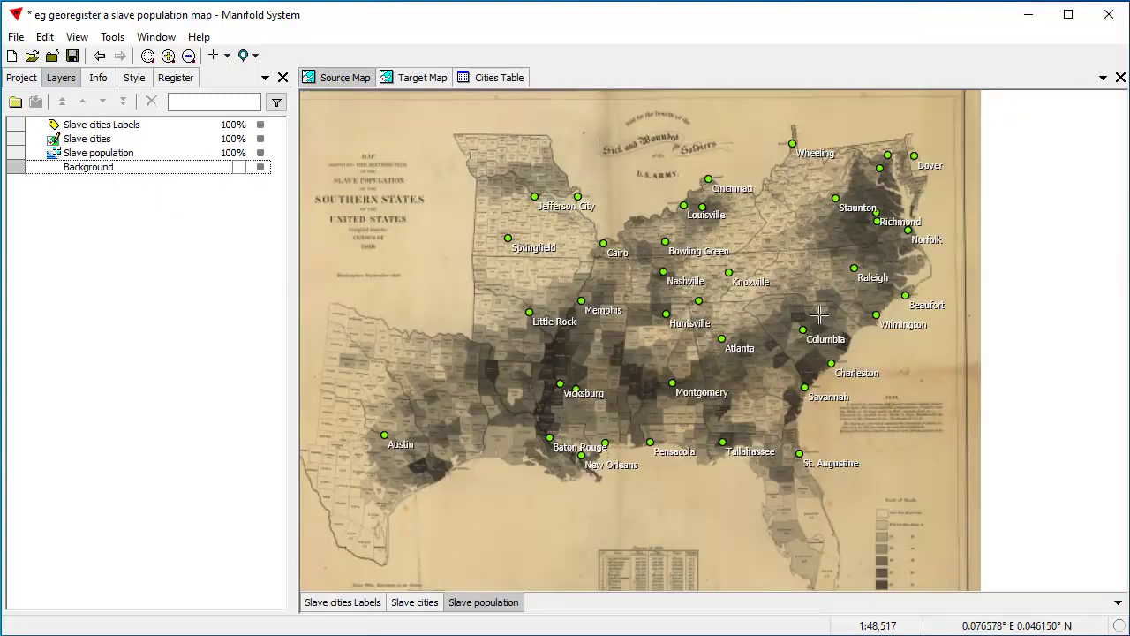